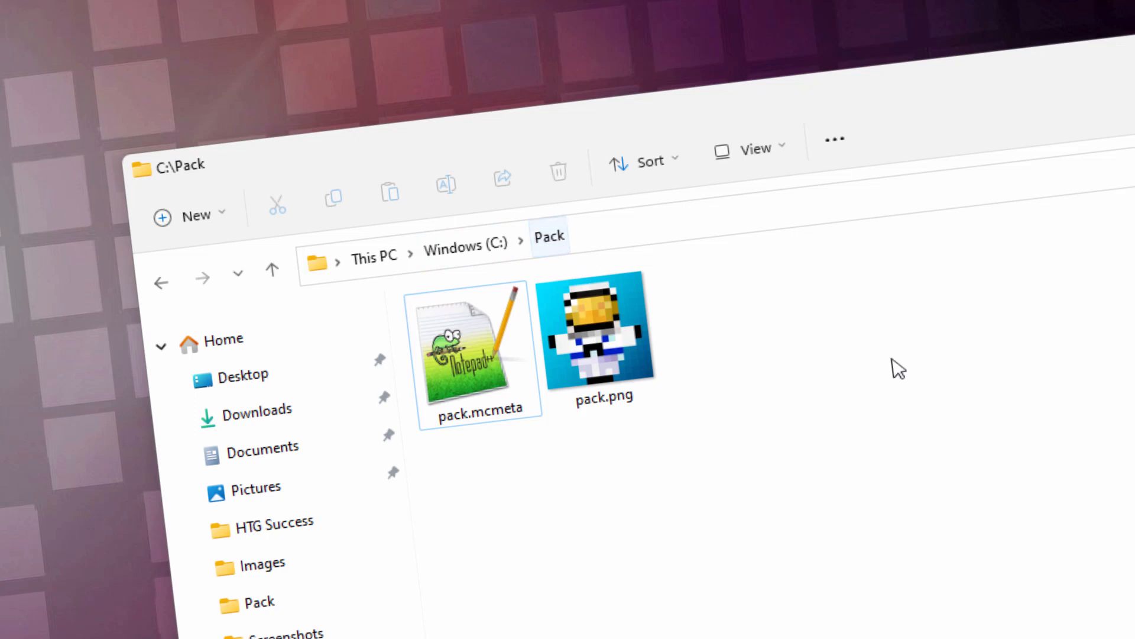
- Go up to the Windows (C:) drive and open the Pack folder containing pack.mcmeta
{"action": "left_click", "coordinate": [470, 248]}
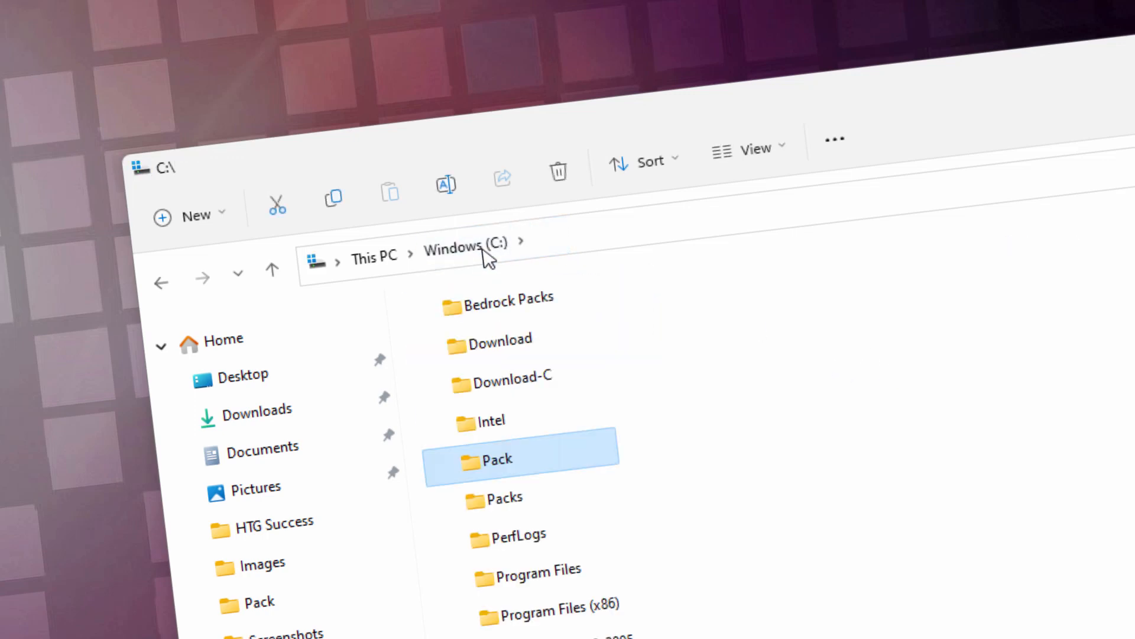
{"action": "double_click", "coordinate": [477, 468]}
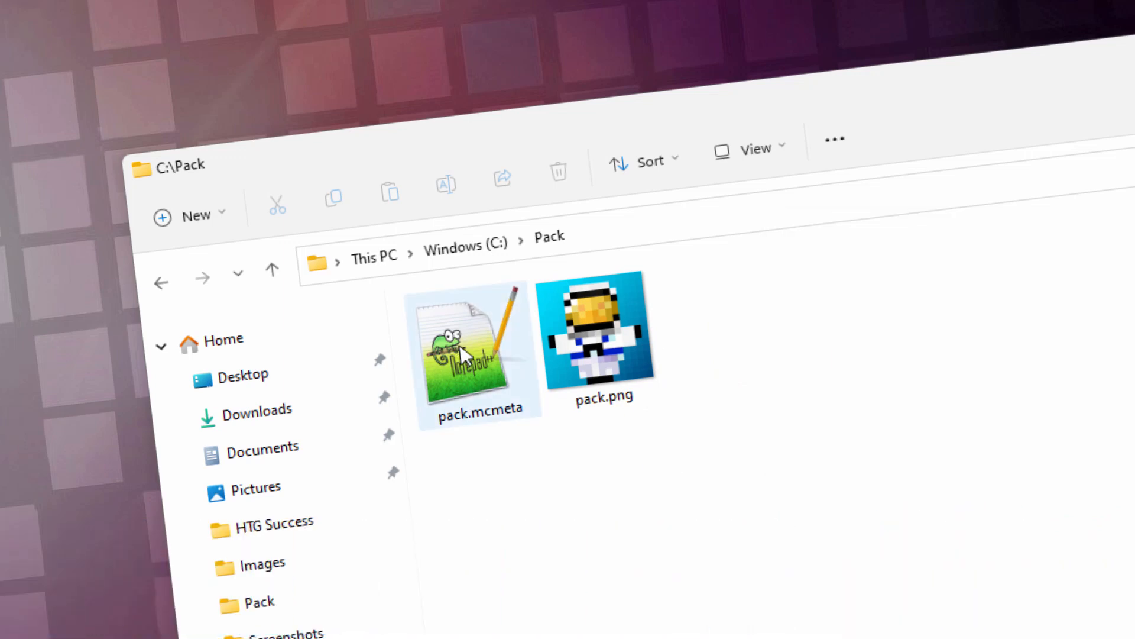
{"action": "mouse_move", "coordinate": [467, 367]}
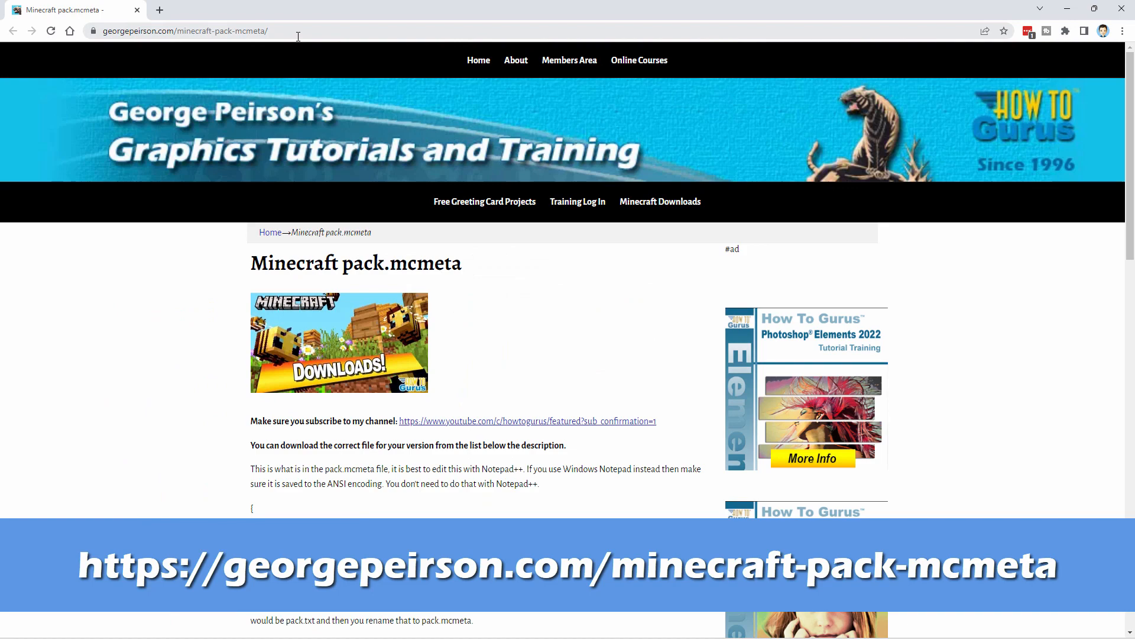
- Switch to the browser and examine the Minecraft pack.mcmeta page, including the file's contents and the editing notes
{"action": "left_click", "coordinate": [298, 36]}
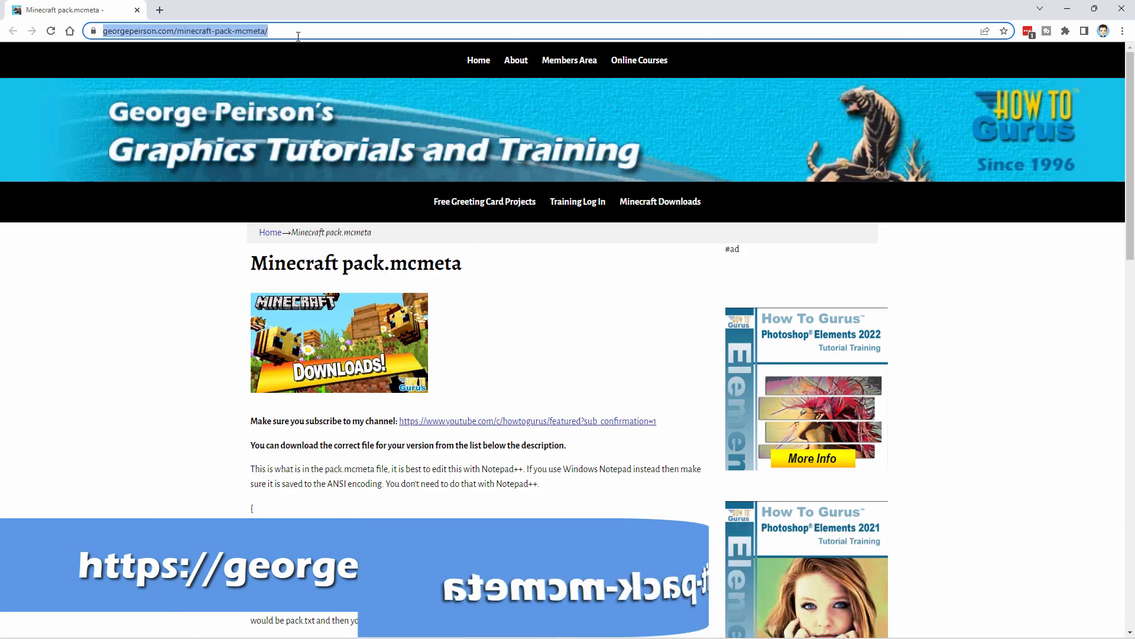
{"action": "left_click", "coordinate": [547, 352]}
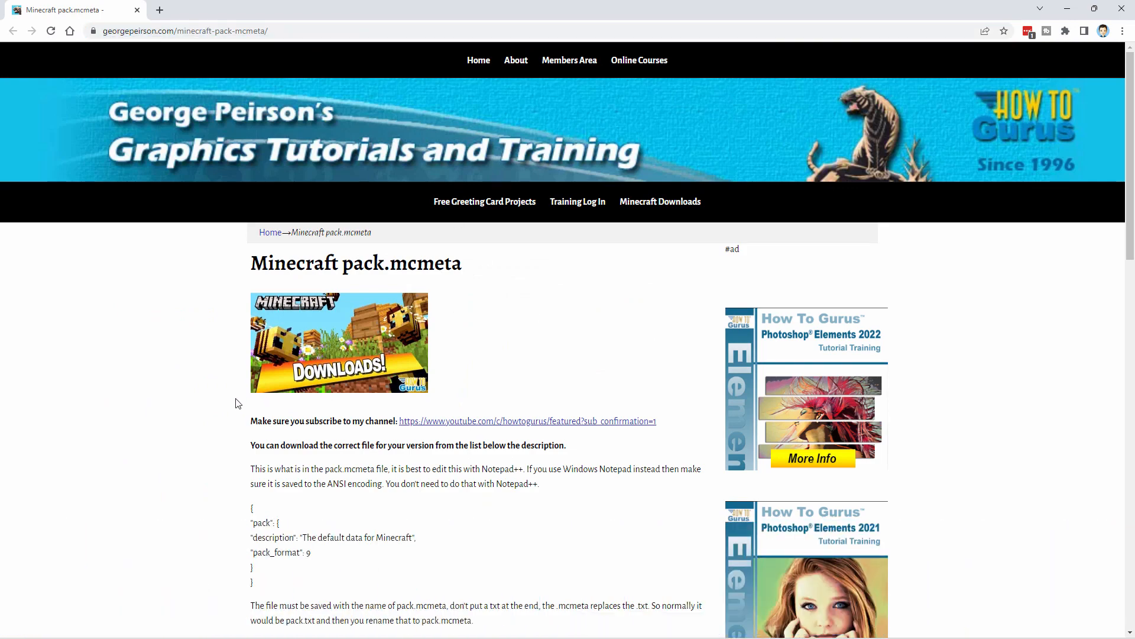
{"action": "scroll", "coordinate": [205, 365], "scroll_direction": "down", "scroll_amount": 2}
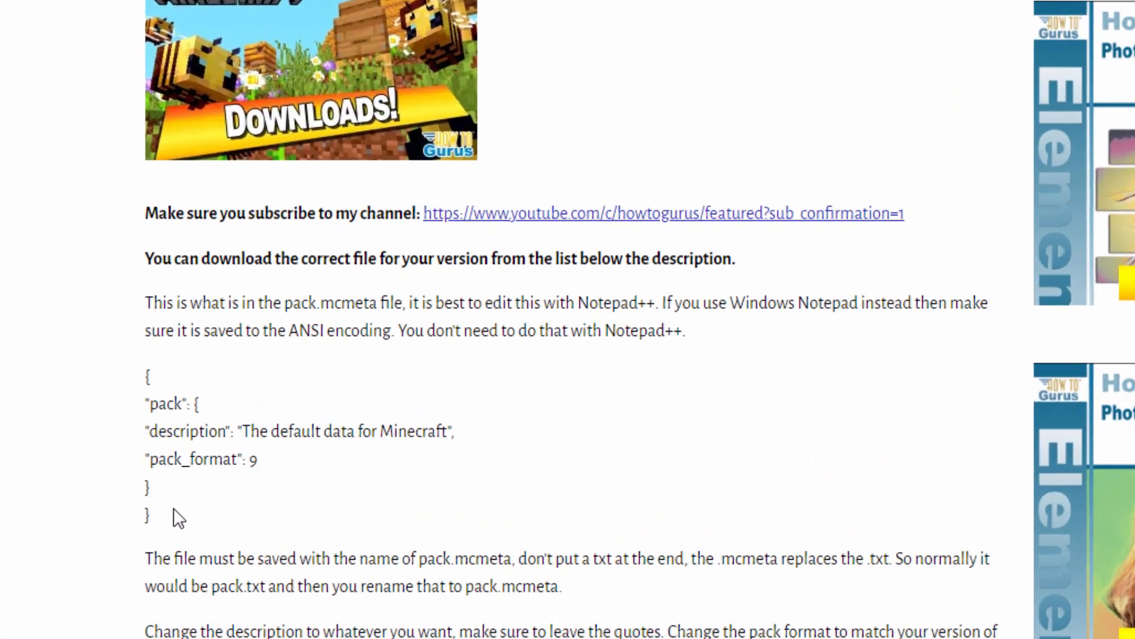
{"action": "left_click_drag", "start_coordinate": [249, 436], "coordinate": [226, 375]}
{"action": "left_click", "coordinate": [1, 479]}
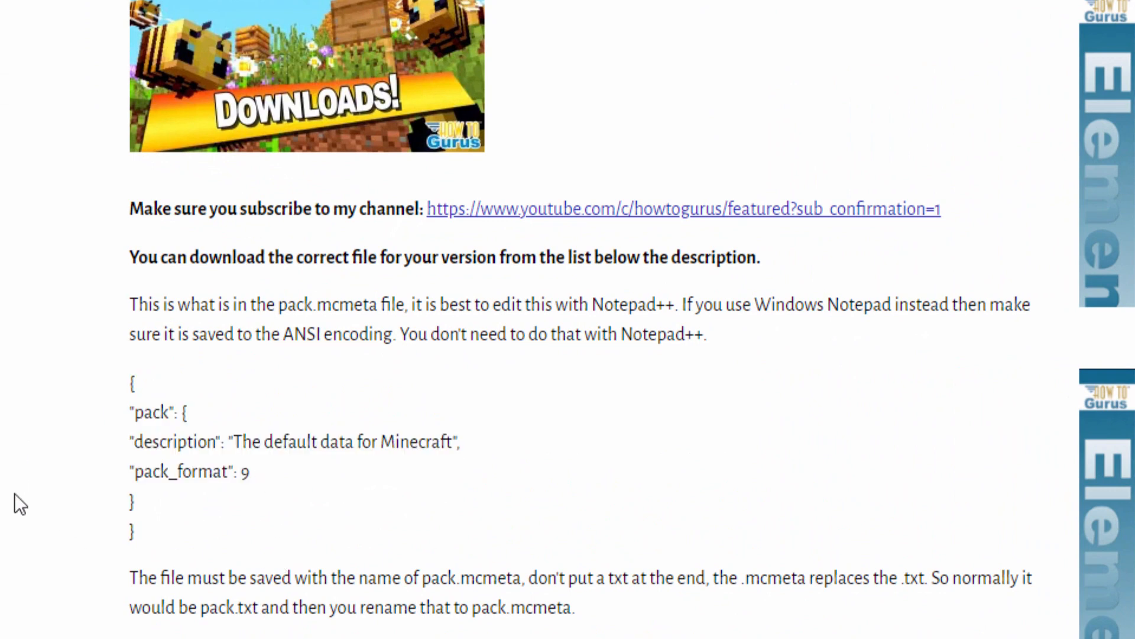
{"action": "scroll", "coordinate": [15, 494], "scroll_direction": "down", "scroll_amount": 5}
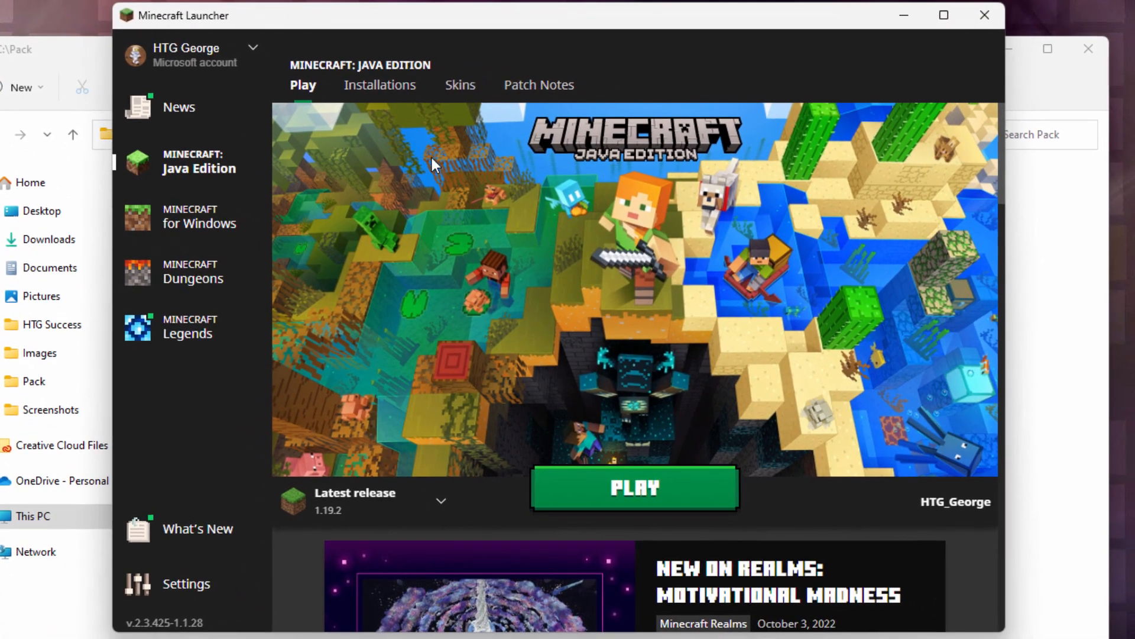
- In the Minecraft Launcher, open the game folder of the Java Edition Latest release installation
{"action": "left_click", "coordinate": [461, 101]}
{"action": "mouse_move", "coordinate": [433, 259]}
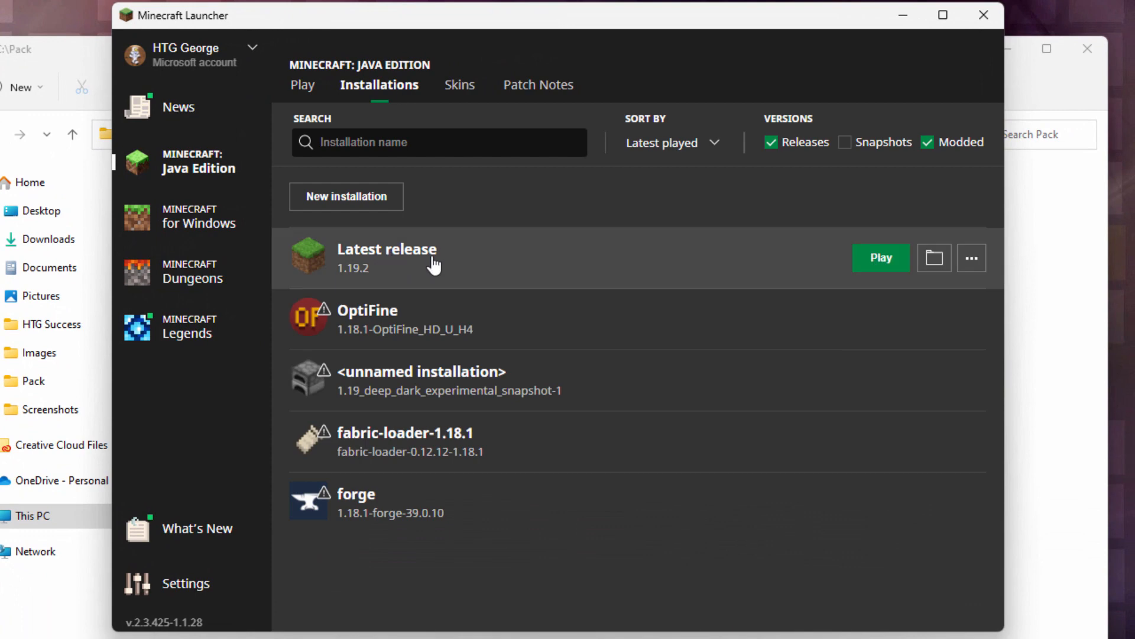
{"action": "left_click", "coordinate": [934, 260]}
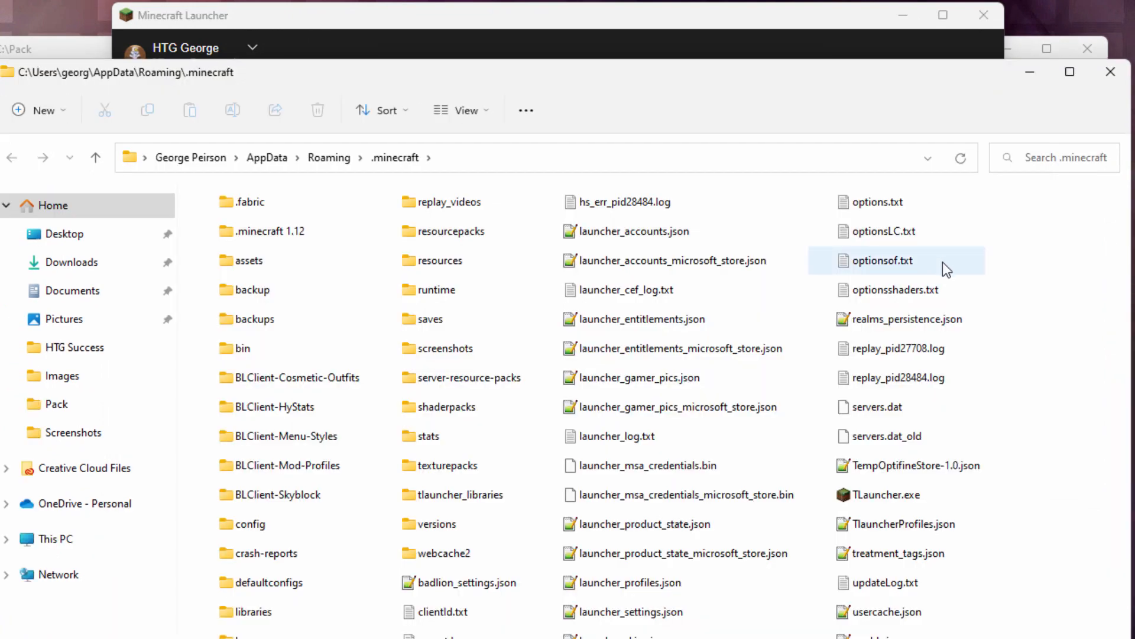
{"action": "left_click_drag", "start_coordinate": [505, 70], "coordinate": [592, 1]}
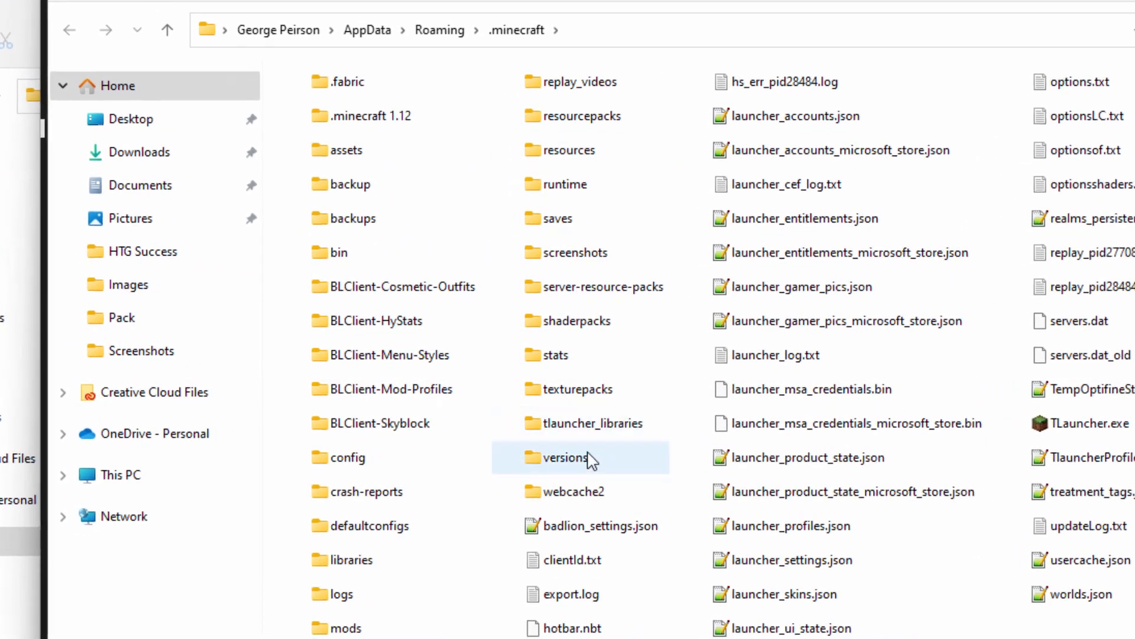
- Open the 1.19.2 folder inside the versions folder of .minecraft
{"action": "double_click", "coordinate": [544, 463]}
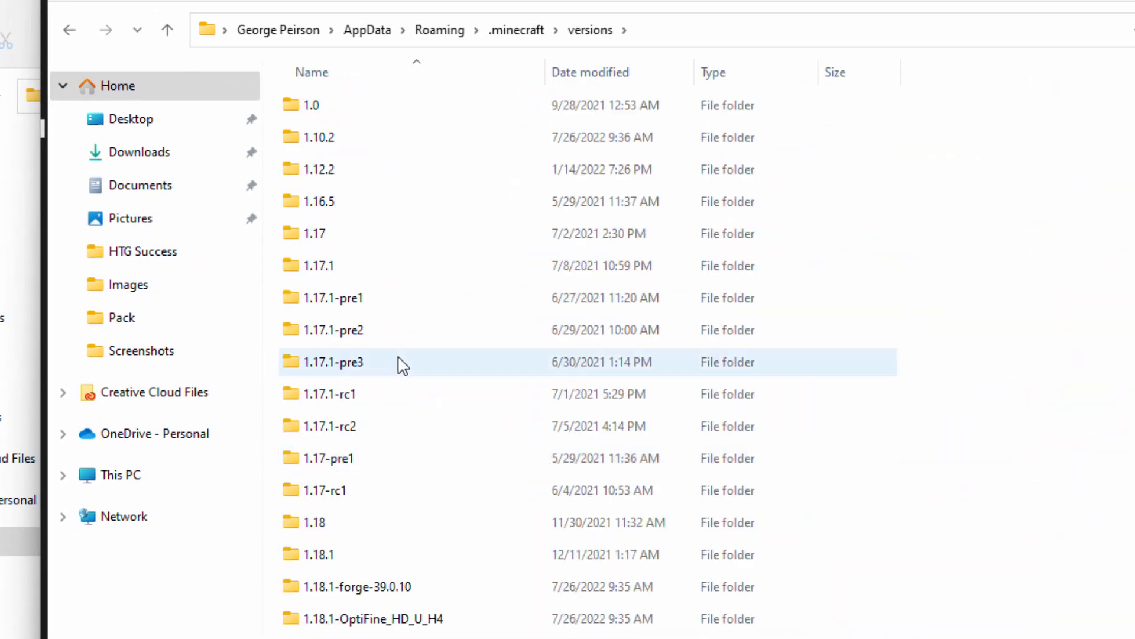
{"action": "scroll", "coordinate": [399, 366], "scroll_direction": "down", "scroll_amount": 1}
{"action": "scroll", "coordinate": [405, 366], "scroll_direction": "down", "scroll_amount": 10}
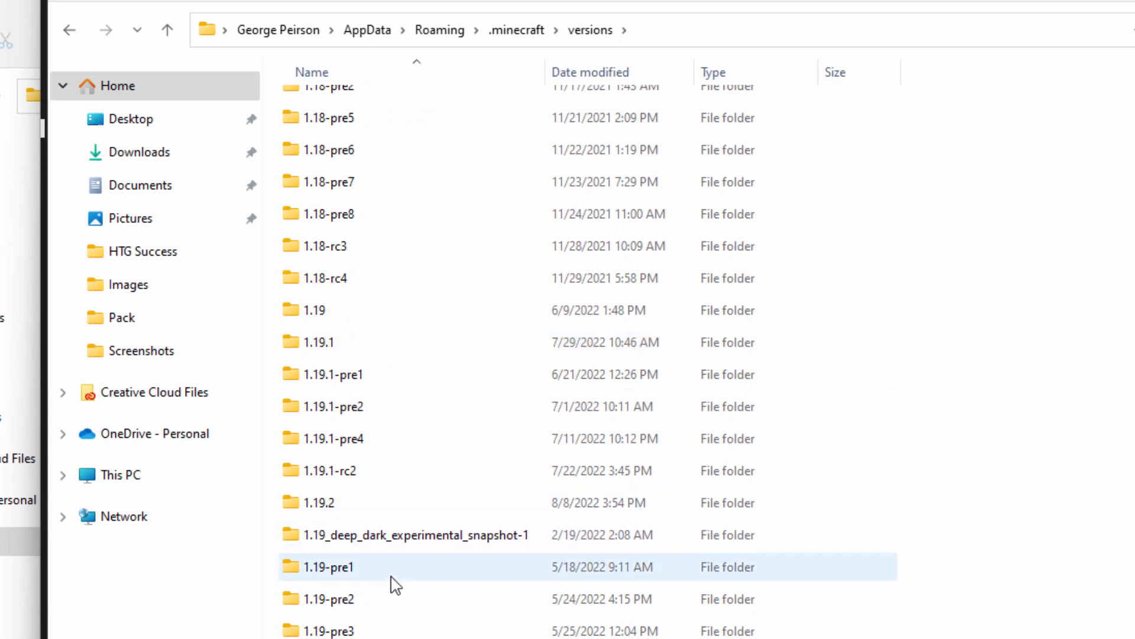
{"action": "left_click", "coordinate": [330, 510]}
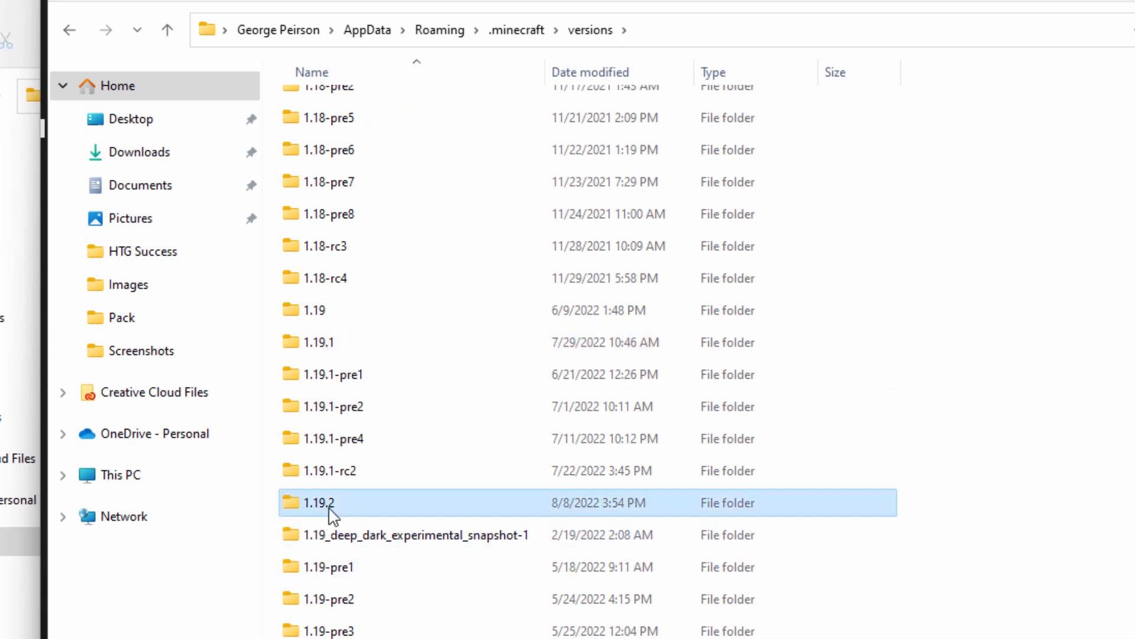
{"action": "double_click", "coordinate": [291, 508]}
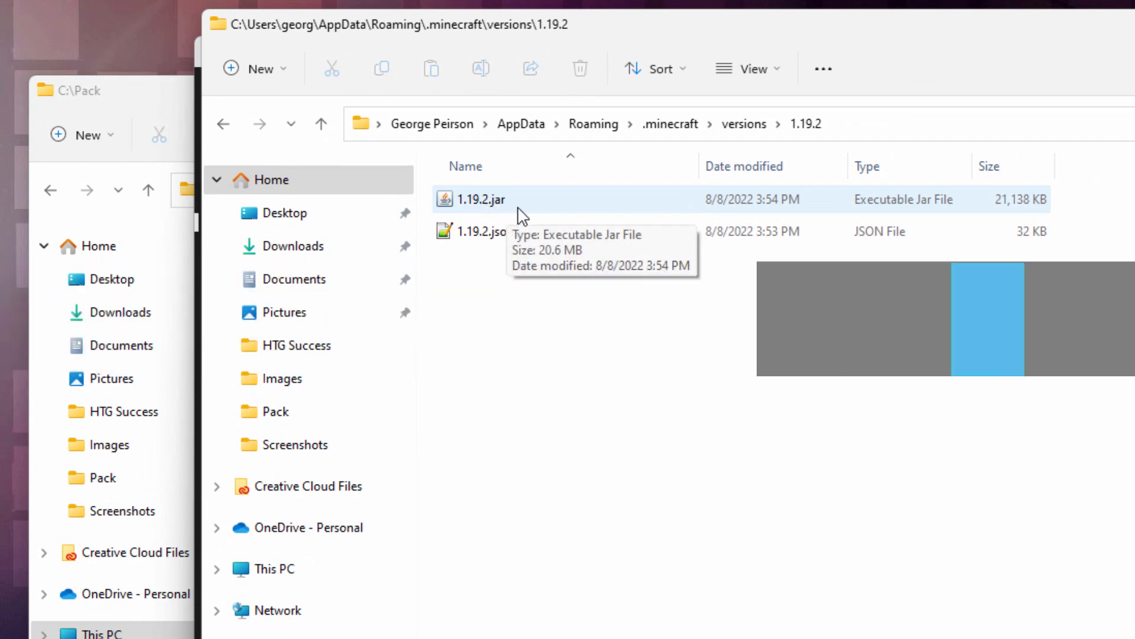
- Check whether File Explorer is set to show file name extensions
{"action": "left_click", "coordinate": [777, 73]}
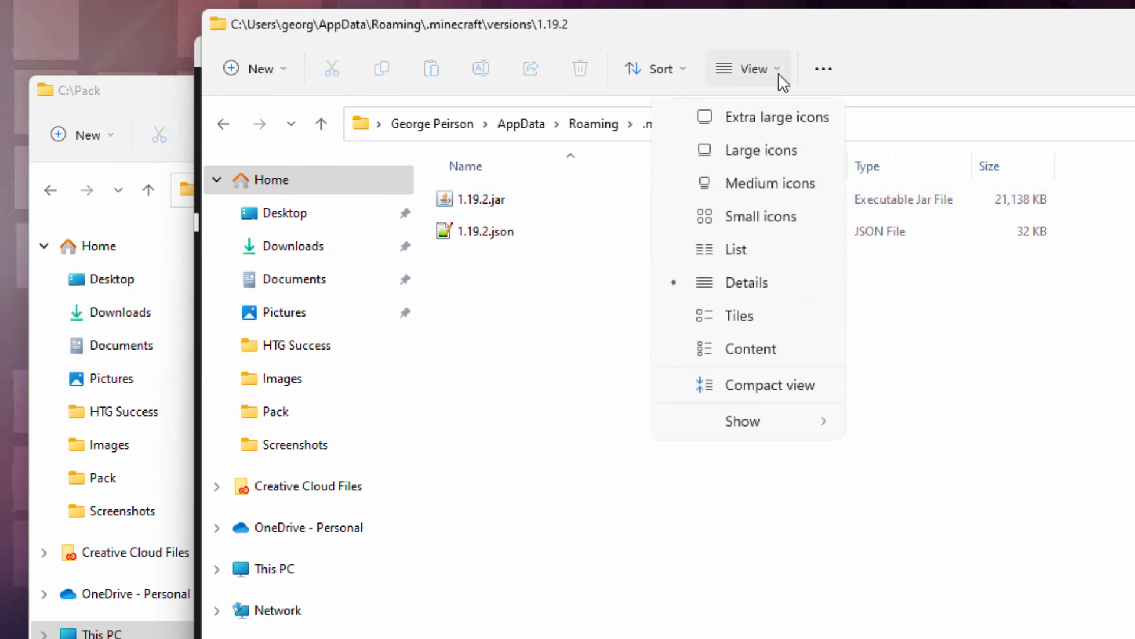
{"action": "mouse_move", "coordinate": [796, 435]}
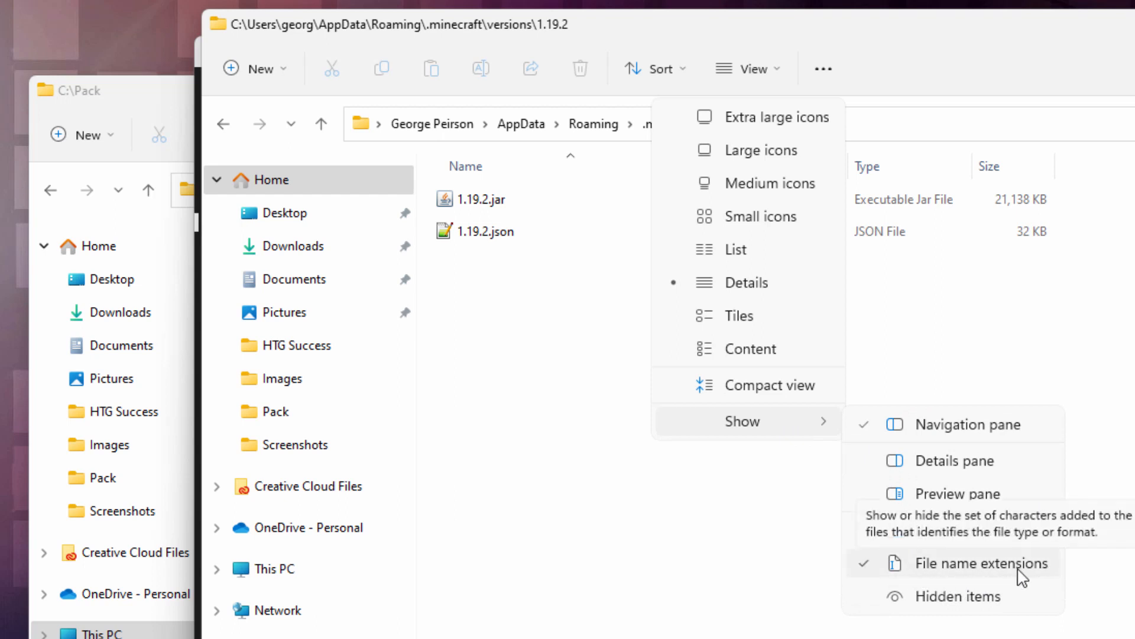
{"action": "left_click", "coordinate": [750, 564]}
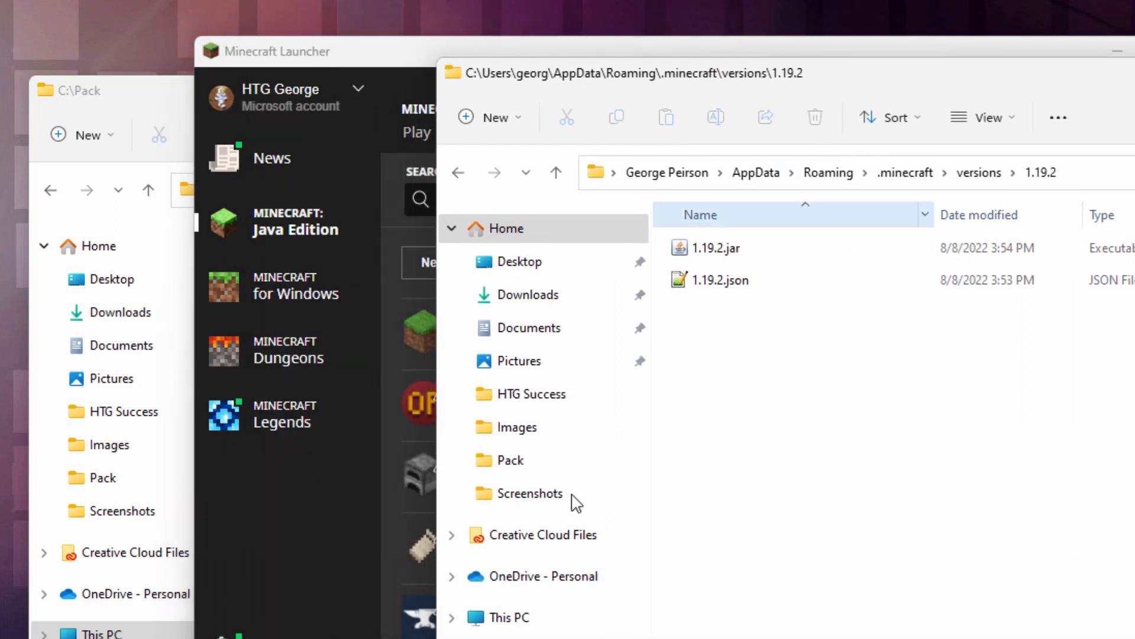
- Arrange the two folder windows side by side and copy 1.19.2.jar from the version folder into C:\Pack
{"action": "left_click", "coordinate": [159, 531]}
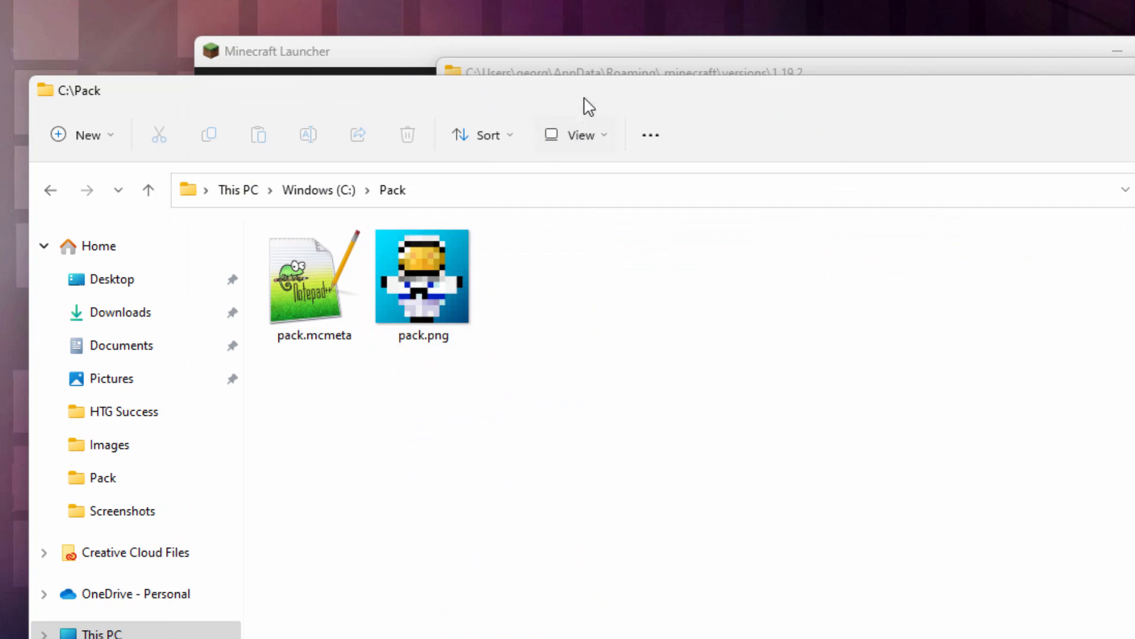
{"action": "left_click_drag", "start_coordinate": [583, 97], "coordinate": [413, 99]}
{"action": "left_click", "coordinate": [1124, 70]}
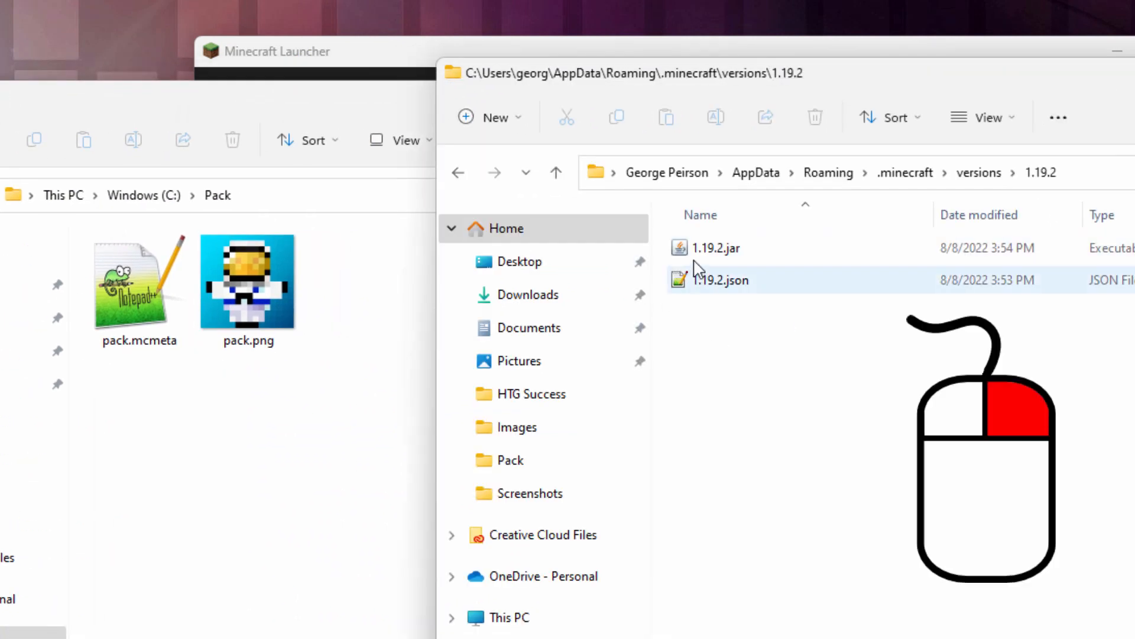
{"action": "left_click_drag", "start_coordinate": [693, 249], "coordinate": [233, 549]}
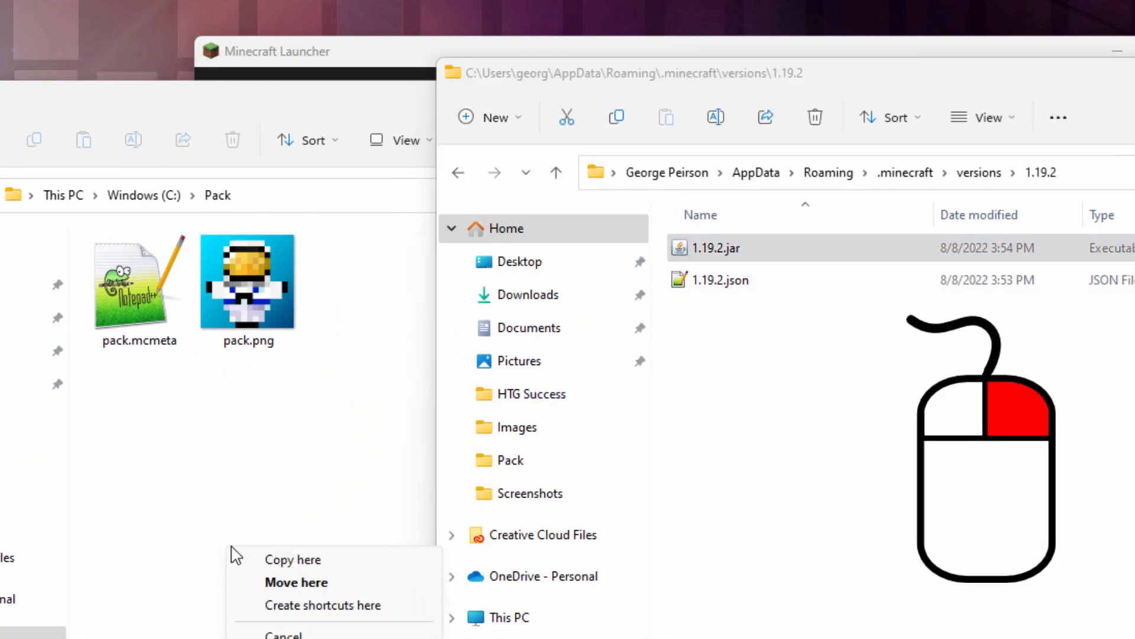
{"action": "left_click", "coordinate": [279, 561]}
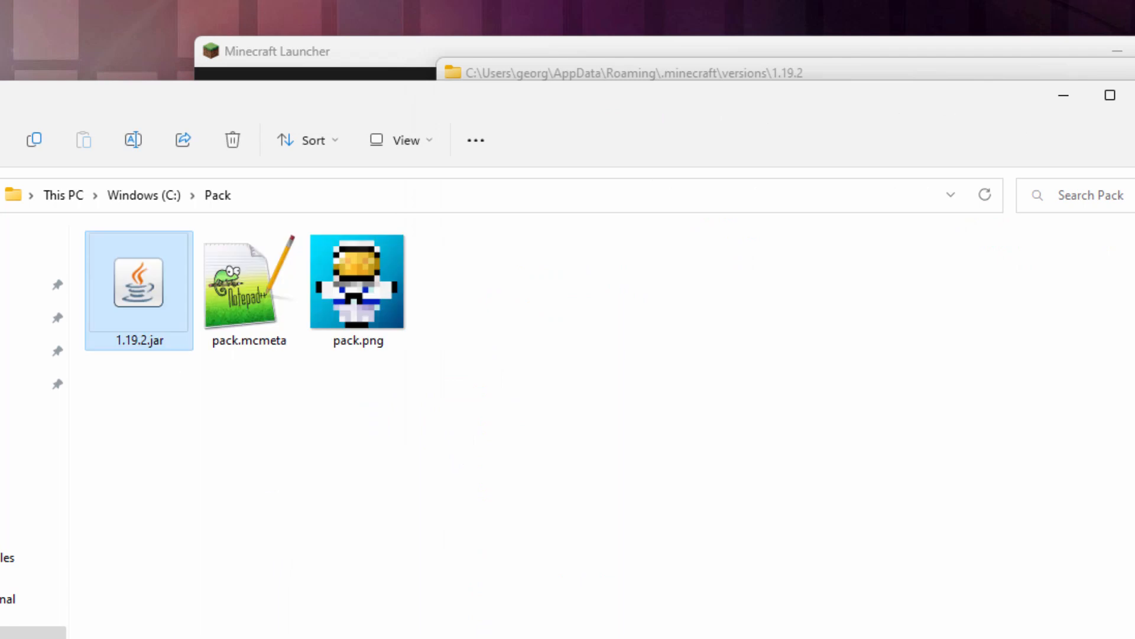
{"action": "left_click_drag", "start_coordinate": [936, 70], "coordinate": [899, 49]}
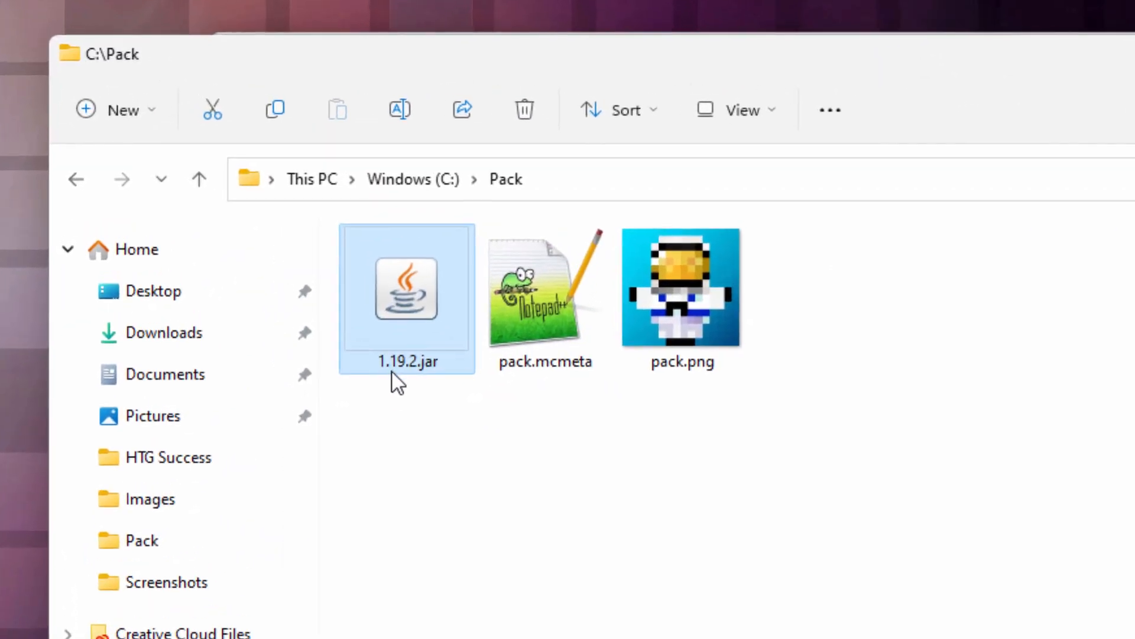
- Rename the copied jar file in the Pack folder as 1.19.2.zip, accepting the extension change
{"action": "left_click", "coordinate": [436, 364]}
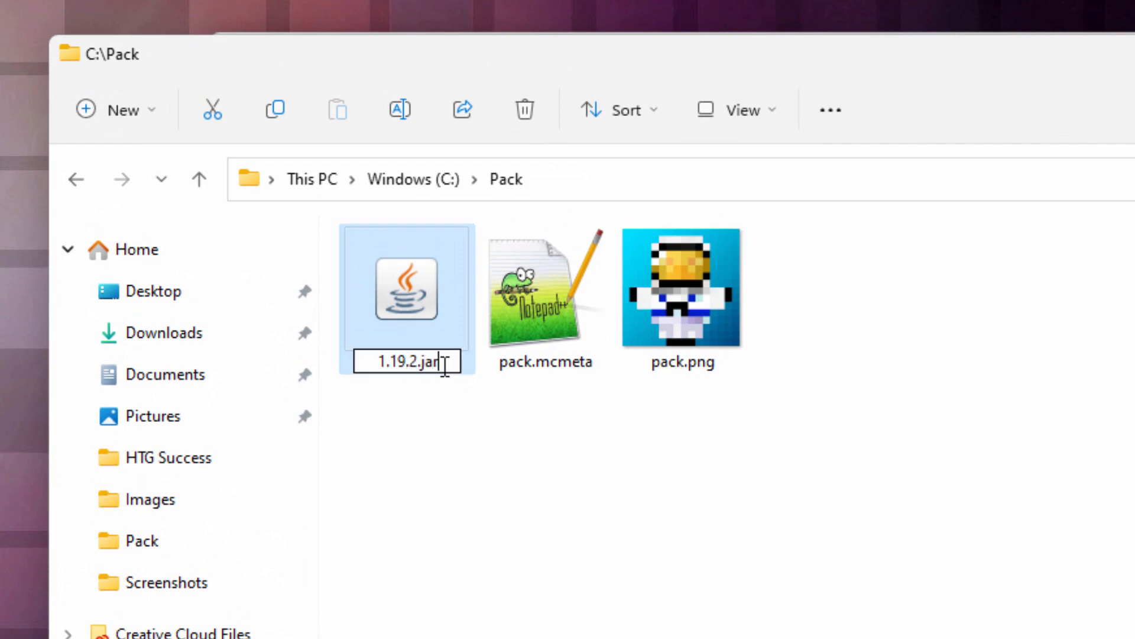
{"action": "key", "text": "BackSpace"}
{"action": "key", "text": "BackSpace"}
{"action": "key", "text": "BackSpace"}
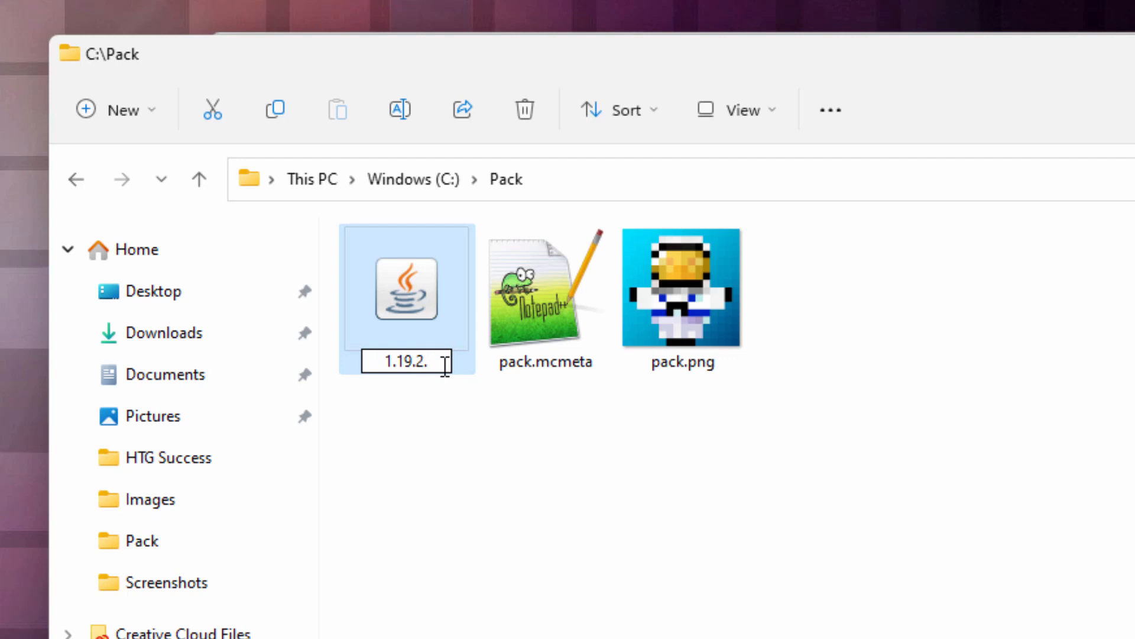
{"action": "type", "text": "zip"}
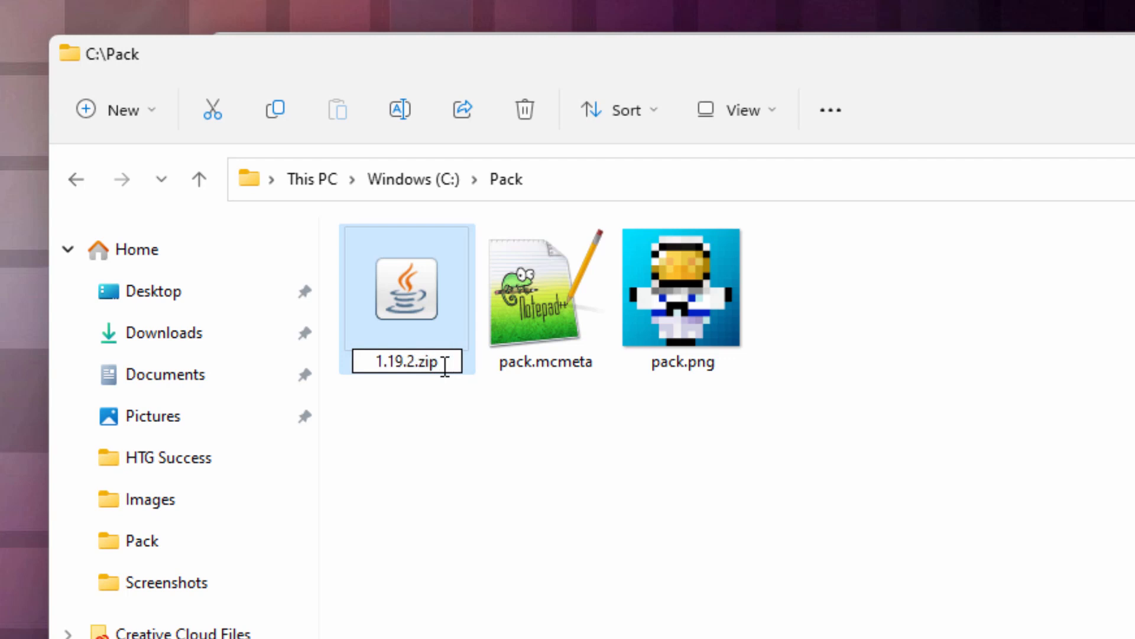
{"action": "key", "text": "Return"}
{"action": "left_click", "coordinate": [960, 586]}
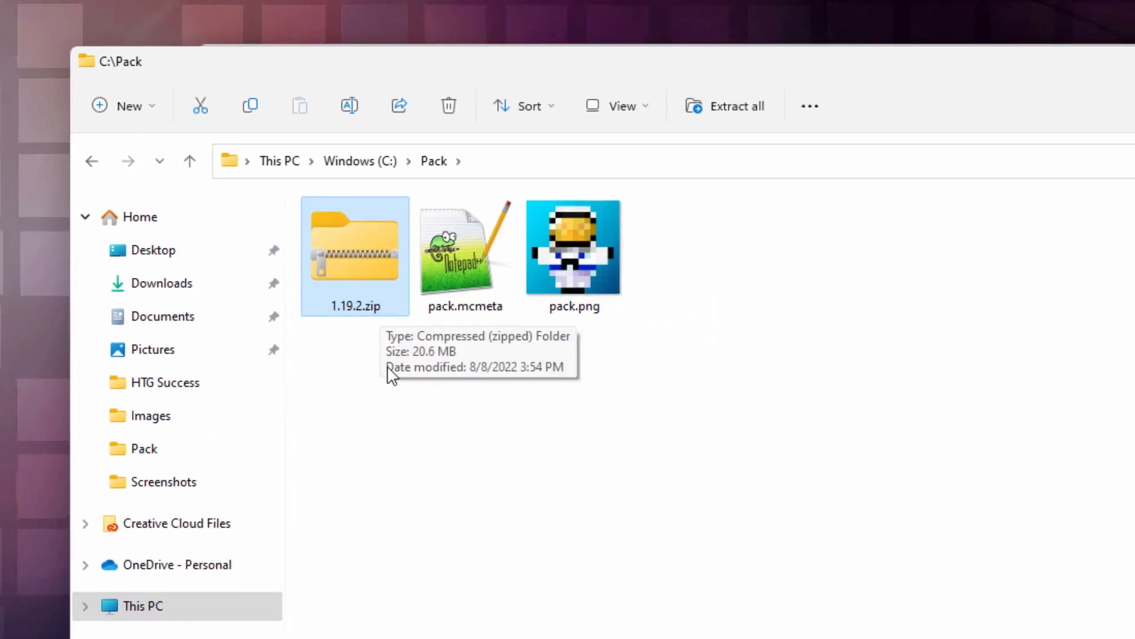
- Open 1.19.2.zip in a new window and place that window over the Pack folder
{"action": "right_click", "coordinate": [347, 265]}
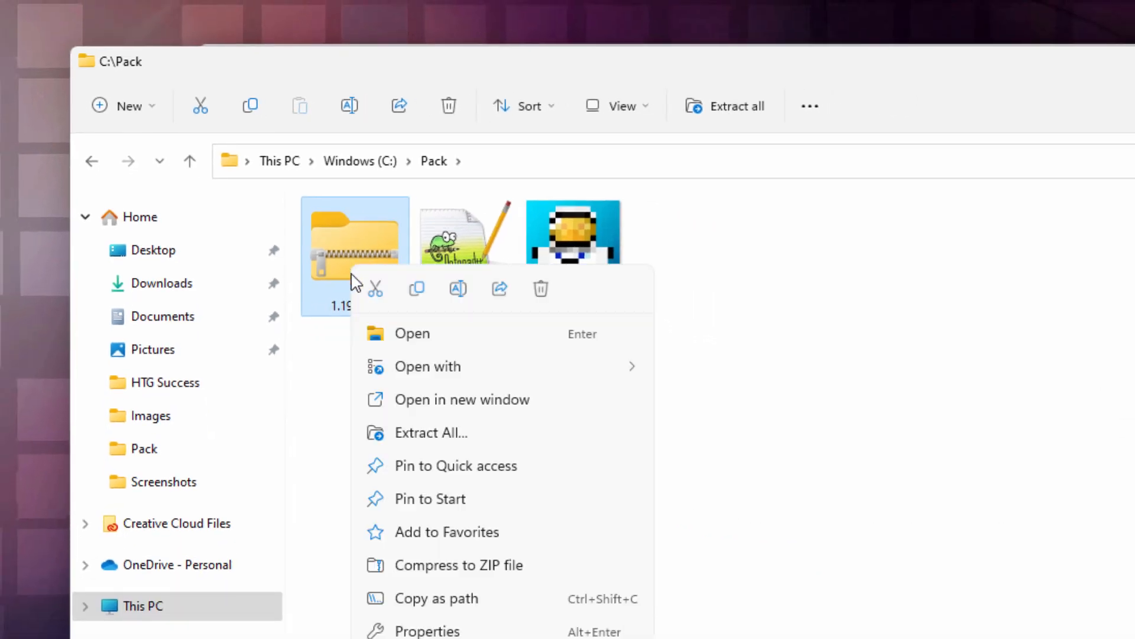
{"action": "left_click", "coordinate": [469, 405]}
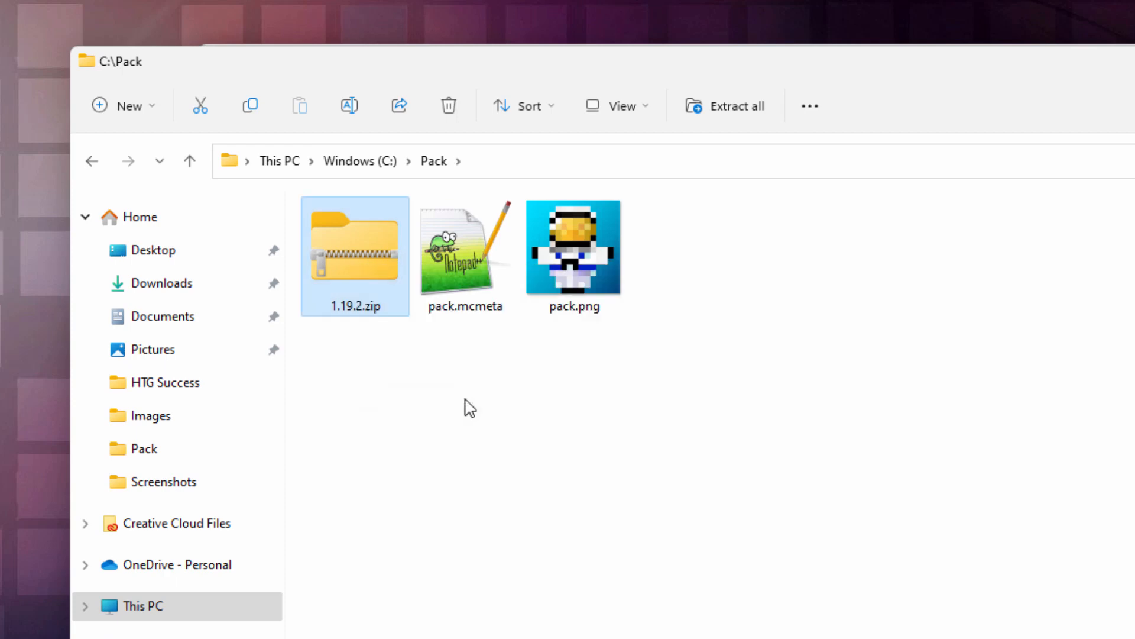
{"action": "left_click_drag", "start_coordinate": [453, 102], "coordinate": [1032, 71]}
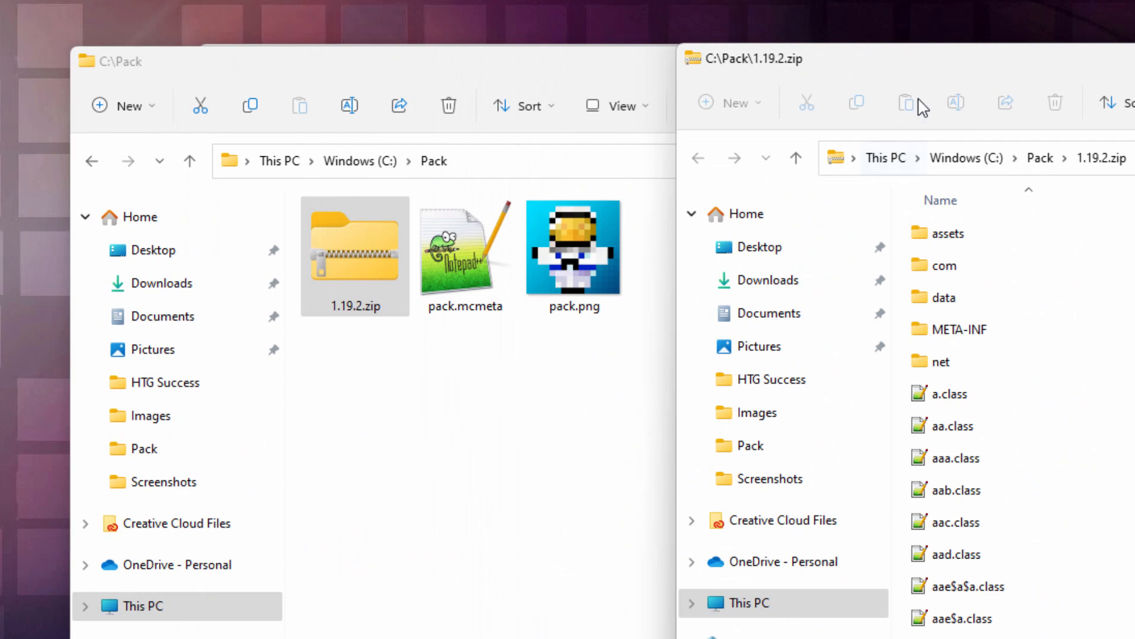
{"action": "left_click_drag", "start_coordinate": [865, 79], "coordinate": [459, 101]}
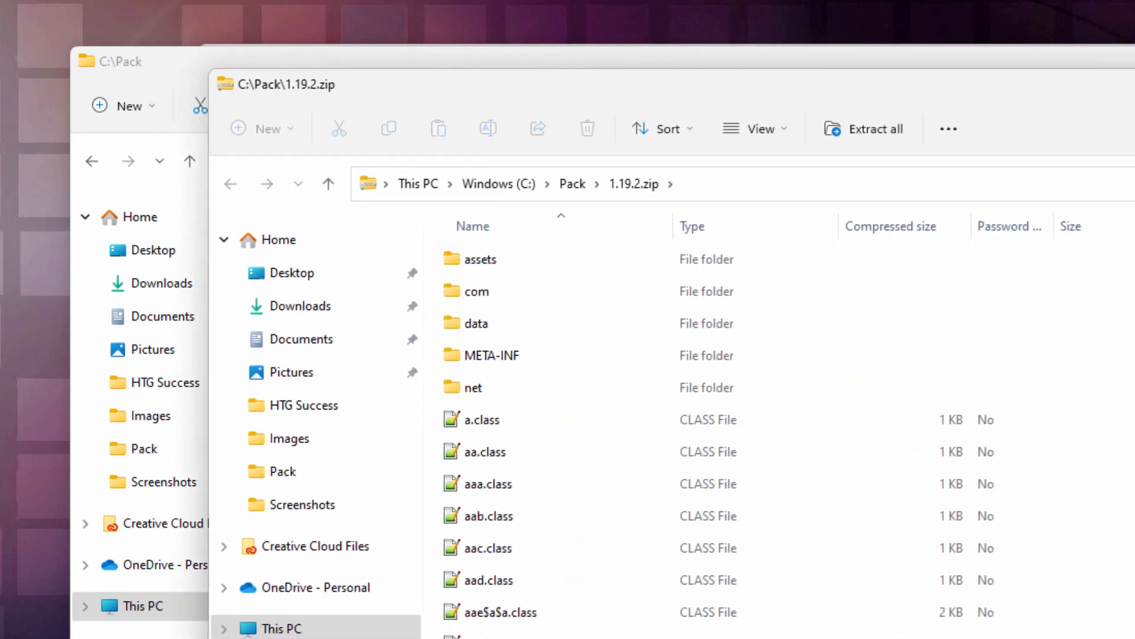
- Locate and select pack.png inside 1.19.2.zip and compare the archive with the Pack folder's contents
{"action": "scroll", "coordinate": [602, 310], "scroll_direction": "down", "scroll_amount": 20}
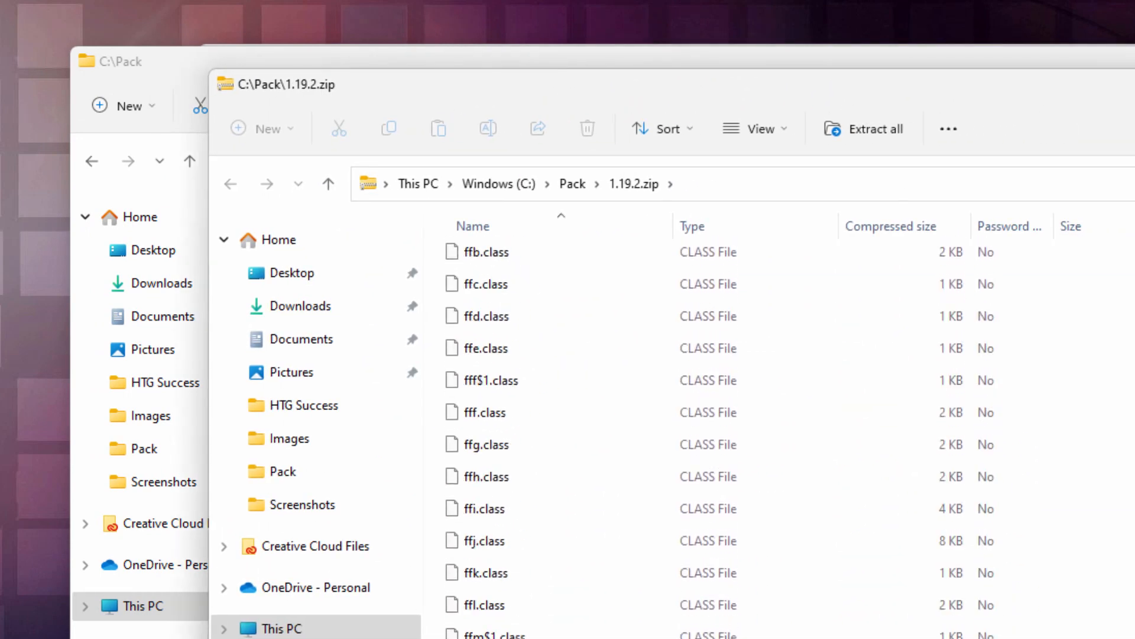
{"action": "left_click", "coordinate": [539, 537]}
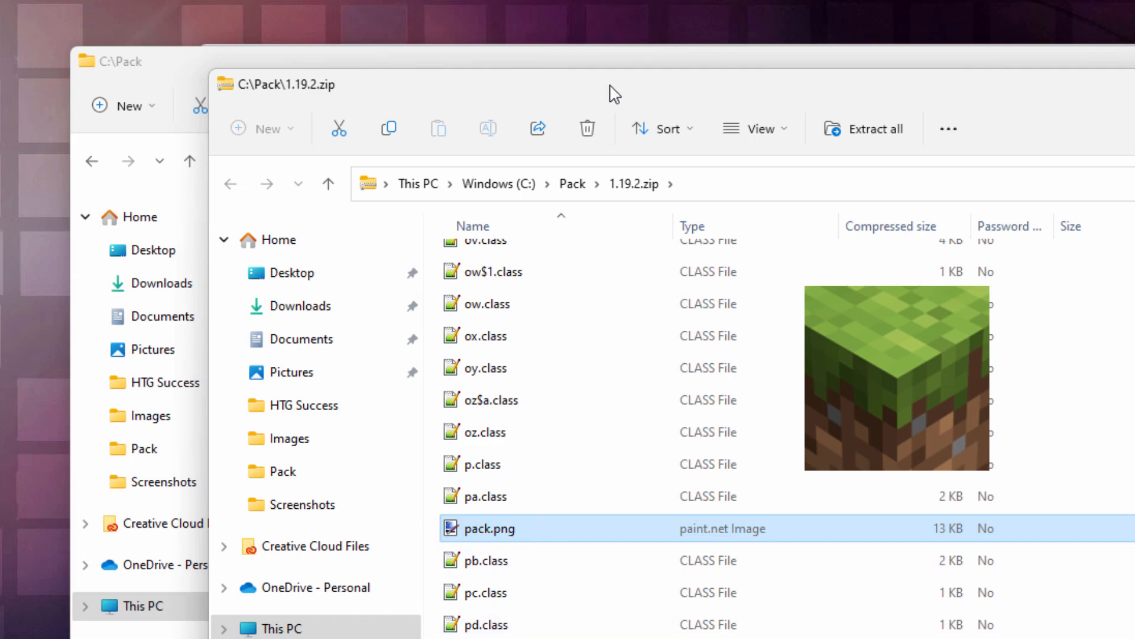
{"action": "left_click_drag", "start_coordinate": [615, 94], "coordinate": [981, 89]}
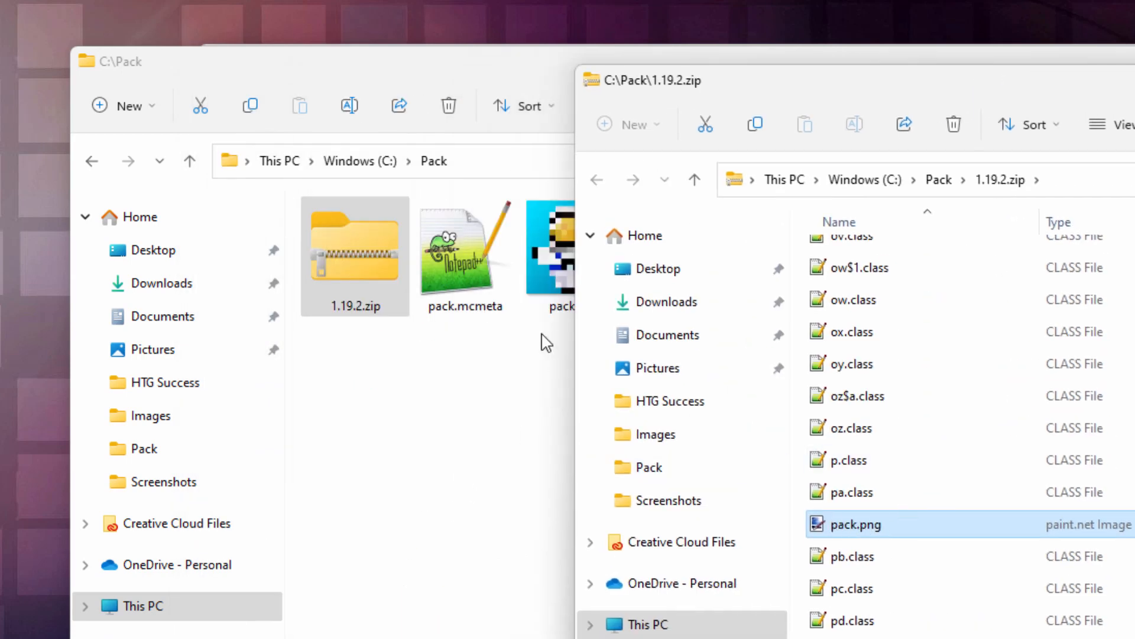
{"action": "left_click_drag", "start_coordinate": [981, 88], "coordinate": [553, 128]}
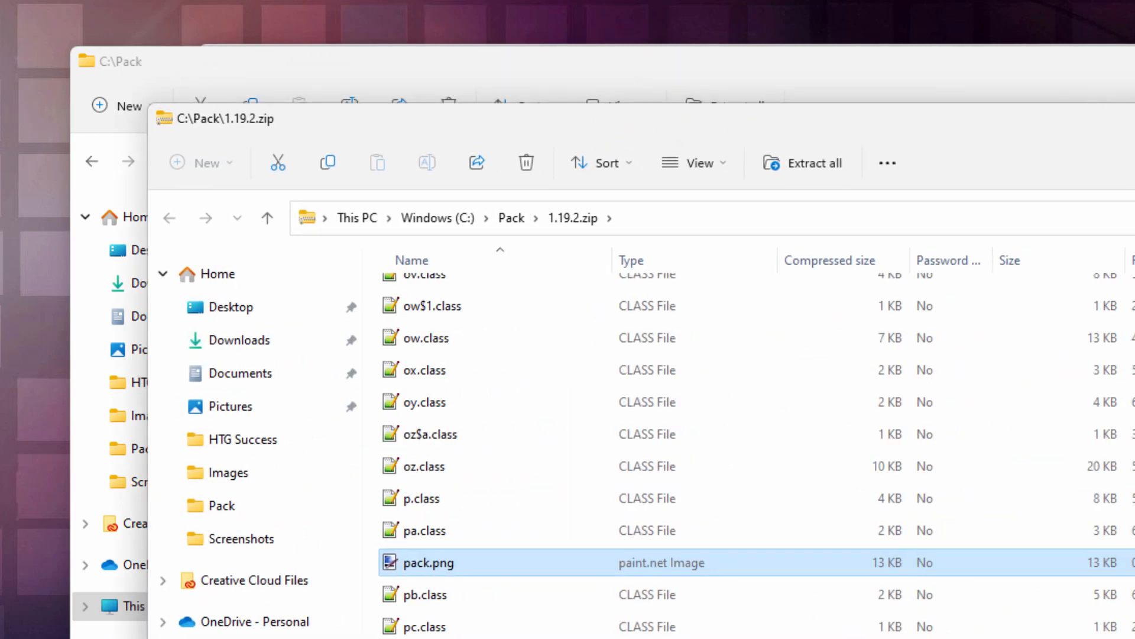
- Move the 1.19.2.zip window aside from the Pack folder and open the archive's assets\minecraft\textures\block folder
{"action": "scroll", "coordinate": [769, 437], "scroll_direction": "up", "scroll_amount": 20}
{"action": "left_click_drag", "start_coordinate": [968, 132], "coordinate": [1127, 133]}
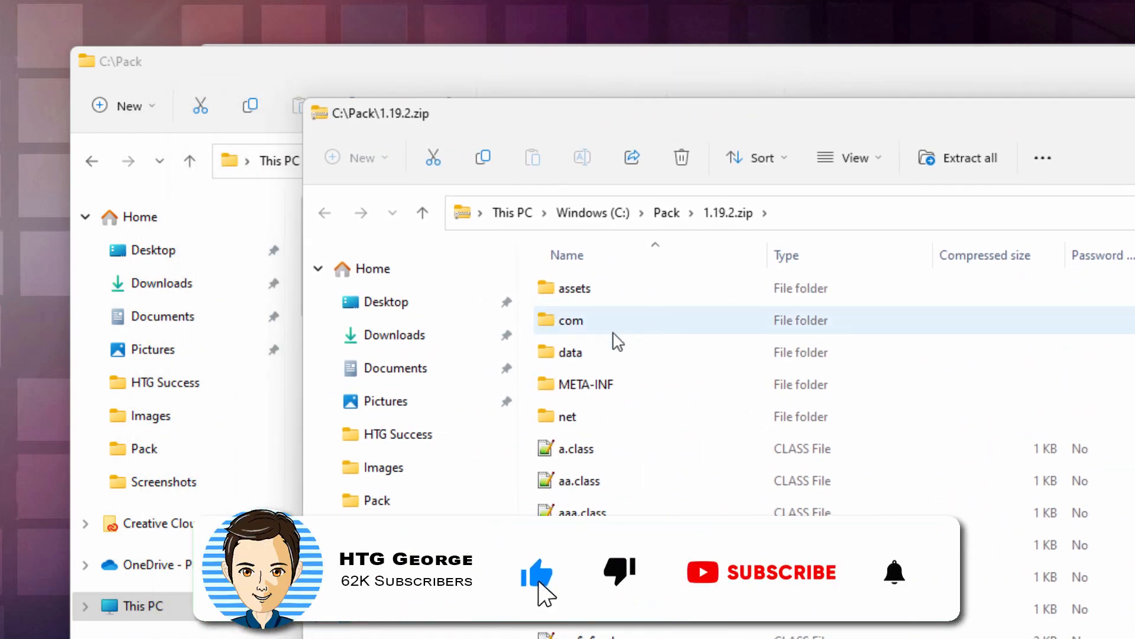
{"action": "double_click", "coordinate": [554, 290]}
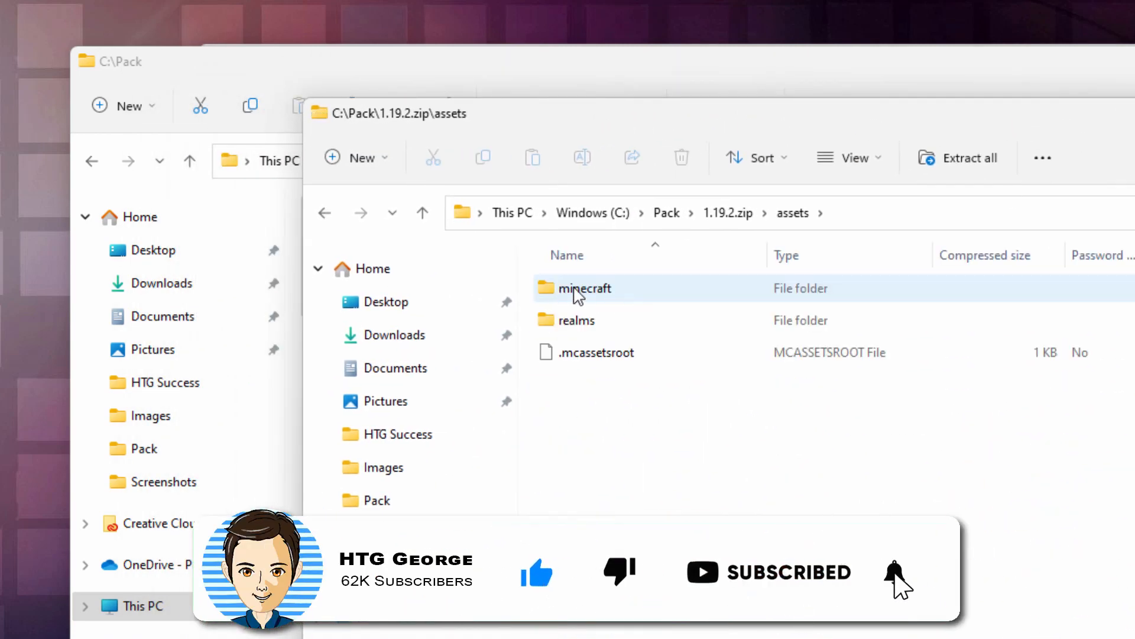
{"action": "double_click", "coordinate": [557, 291]}
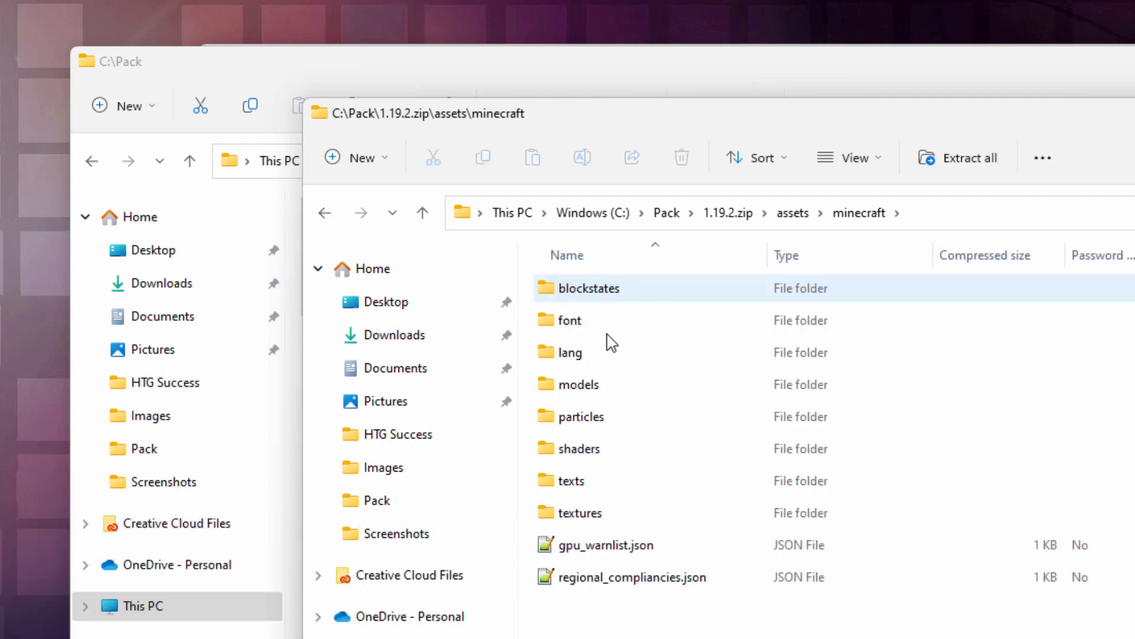
{"action": "double_click", "coordinate": [594, 514]}
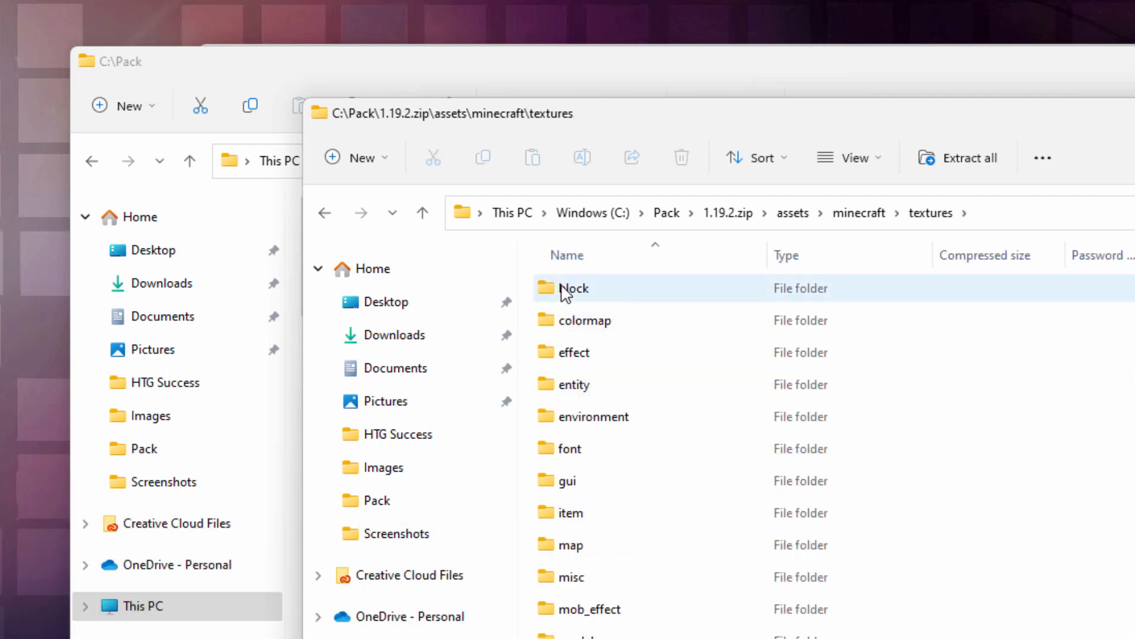
{"action": "double_click", "coordinate": [566, 295]}
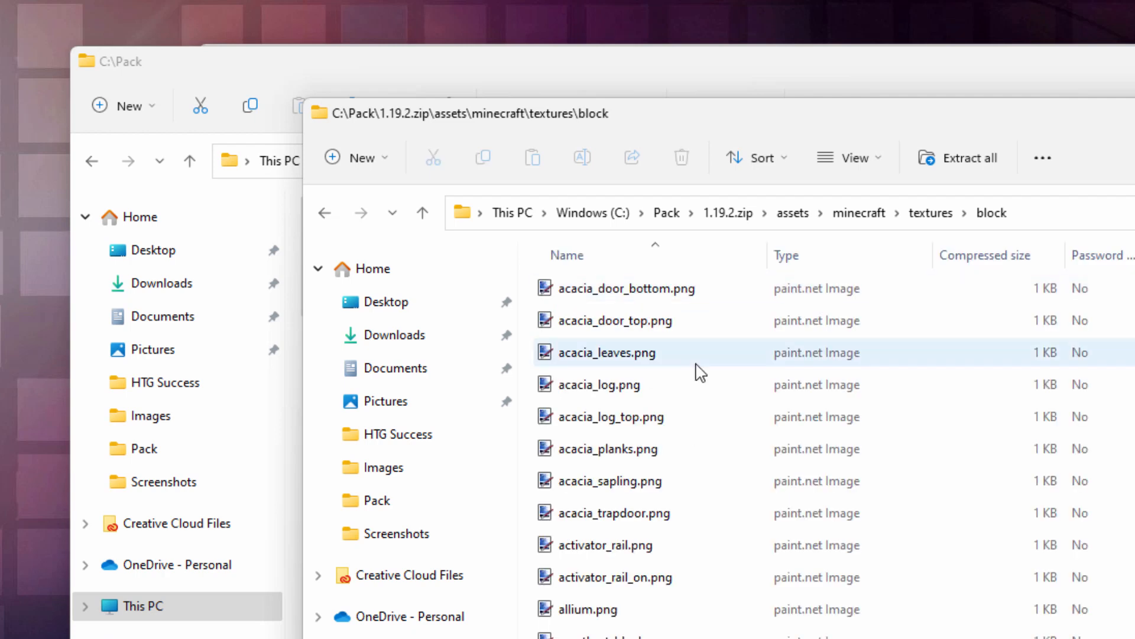
- Show the block textures as a compact multi-column list, then find and select obsidian.png
{"action": "left_click", "coordinate": [878, 169]}
{"action": "left_click", "coordinate": [875, 338]}
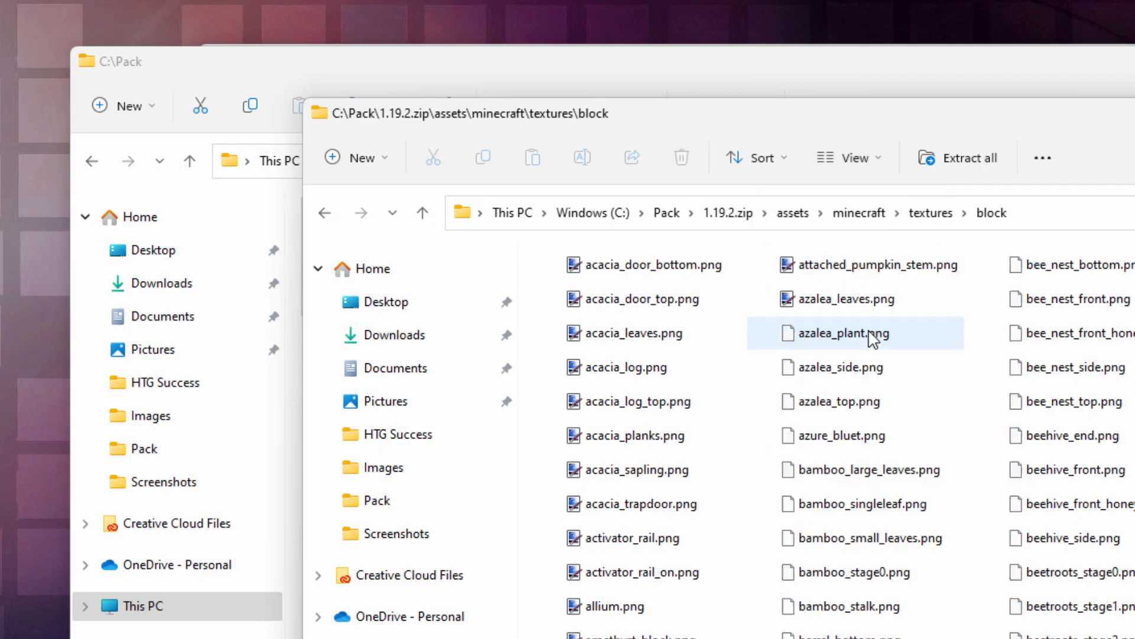
{"action": "scroll", "coordinate": [828, 414], "scroll_direction": "down", "scroll_amount": 15}
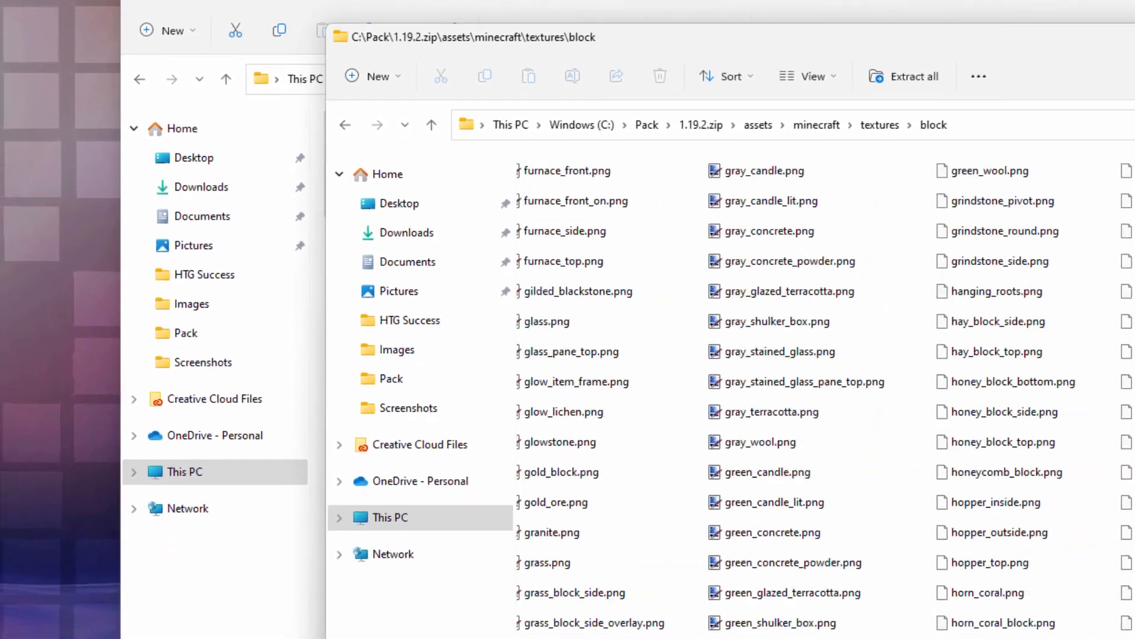
{"action": "scroll", "coordinate": [828, 414], "scroll_direction": "down", "scroll_amount": 15}
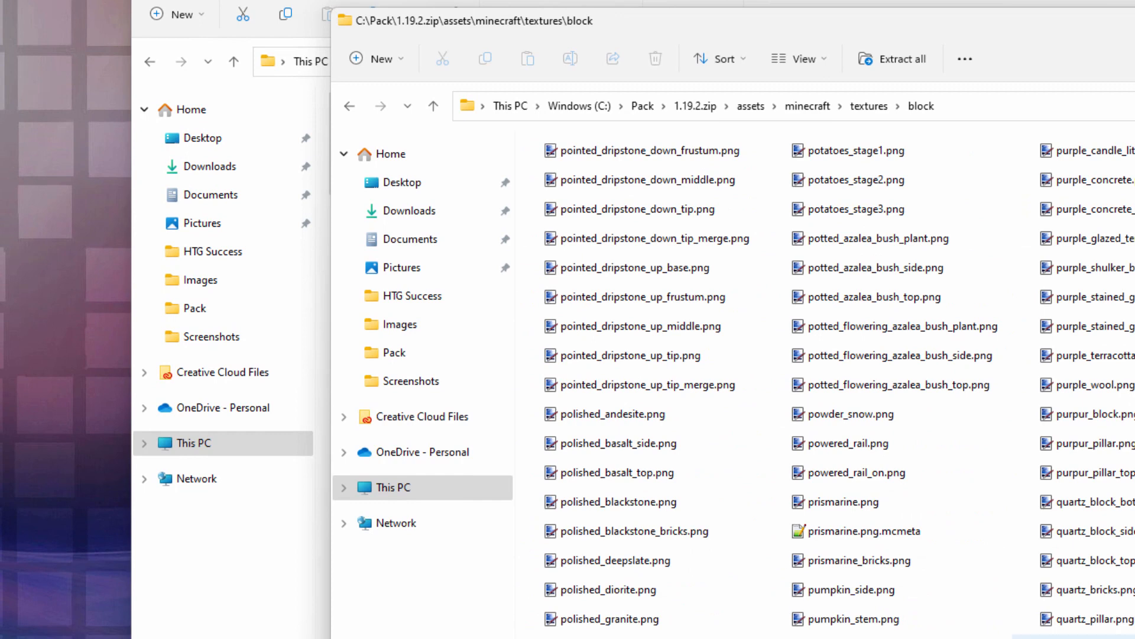
{"action": "scroll", "coordinate": [809, 587], "scroll_direction": "up", "scroll_amount": 5}
{"action": "left_click", "coordinate": [808, 587]}
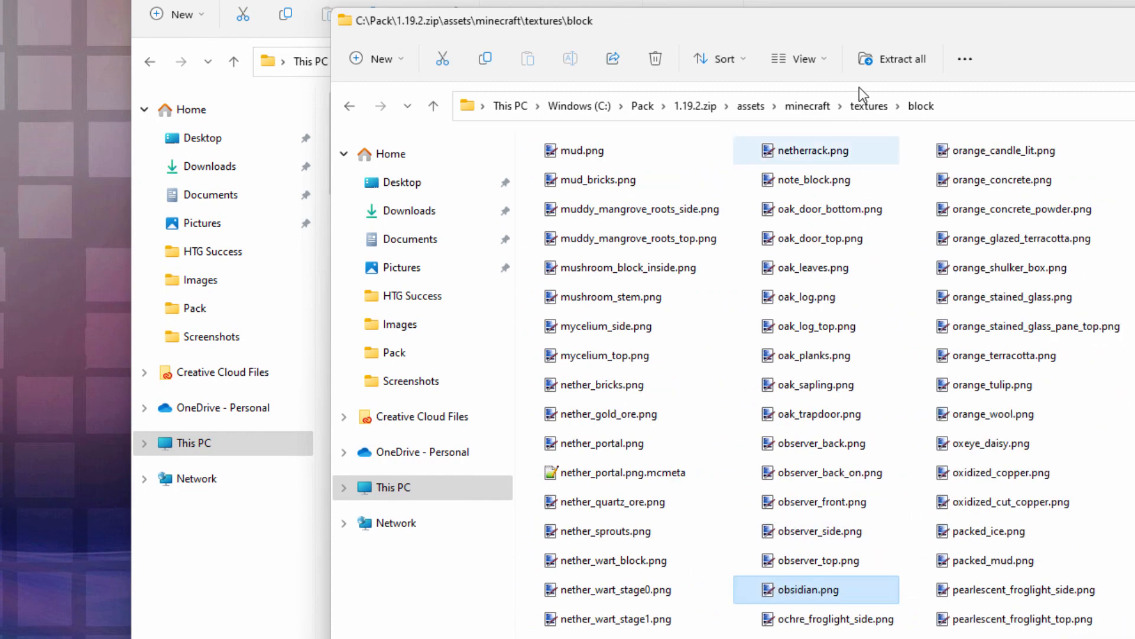
- Uncover the Pack folder beside the archive window and copy obsidian.png from the block textures into C:\Pack
{"action": "left_click_drag", "start_coordinate": [816, 35], "coordinate": [1055, 0]}
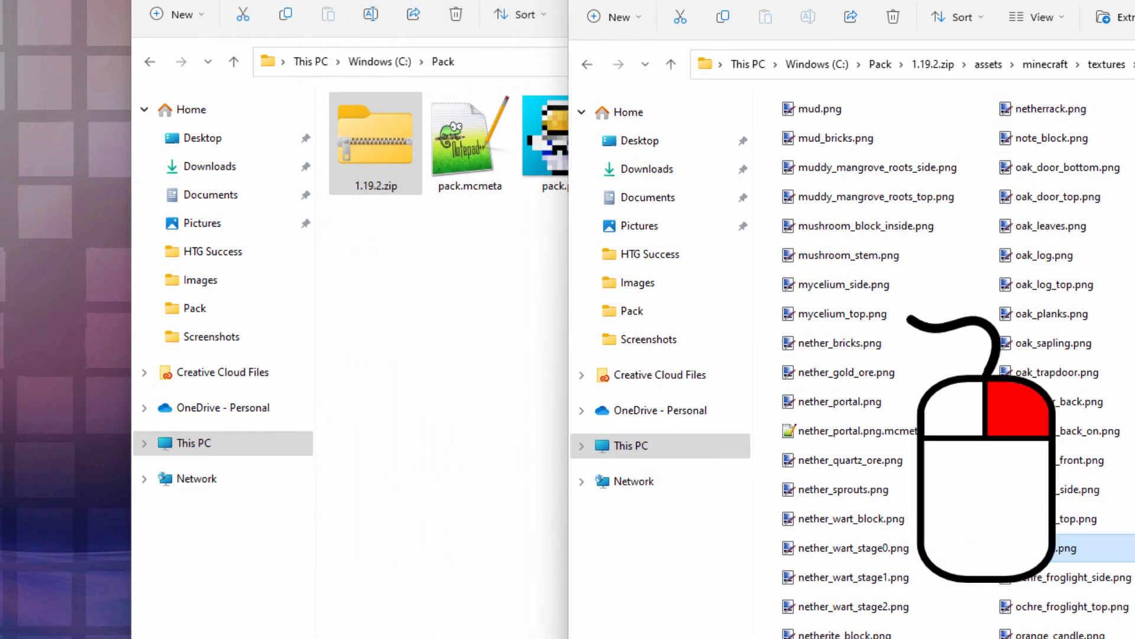
{"action": "left_click_drag", "start_coordinate": [1046, 548], "coordinate": [413, 435]}
{"action": "left_click", "coordinate": [445, 445]}
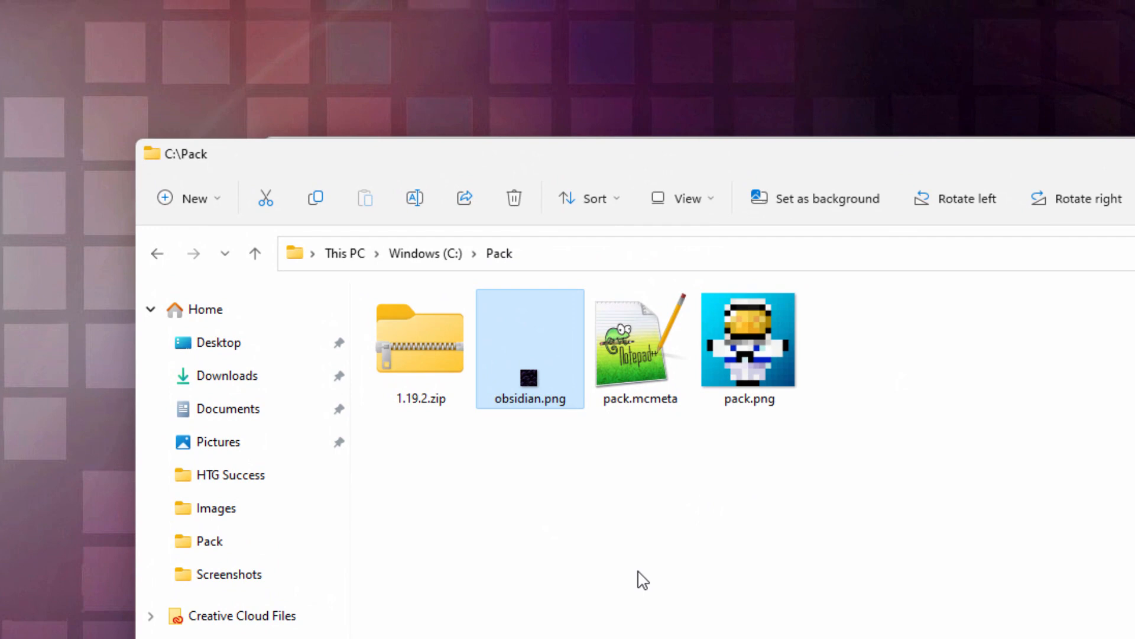
- Open the obsidian.png copy in the Pack folder with paint.net
{"action": "mouse_move", "coordinate": [536, 388]}
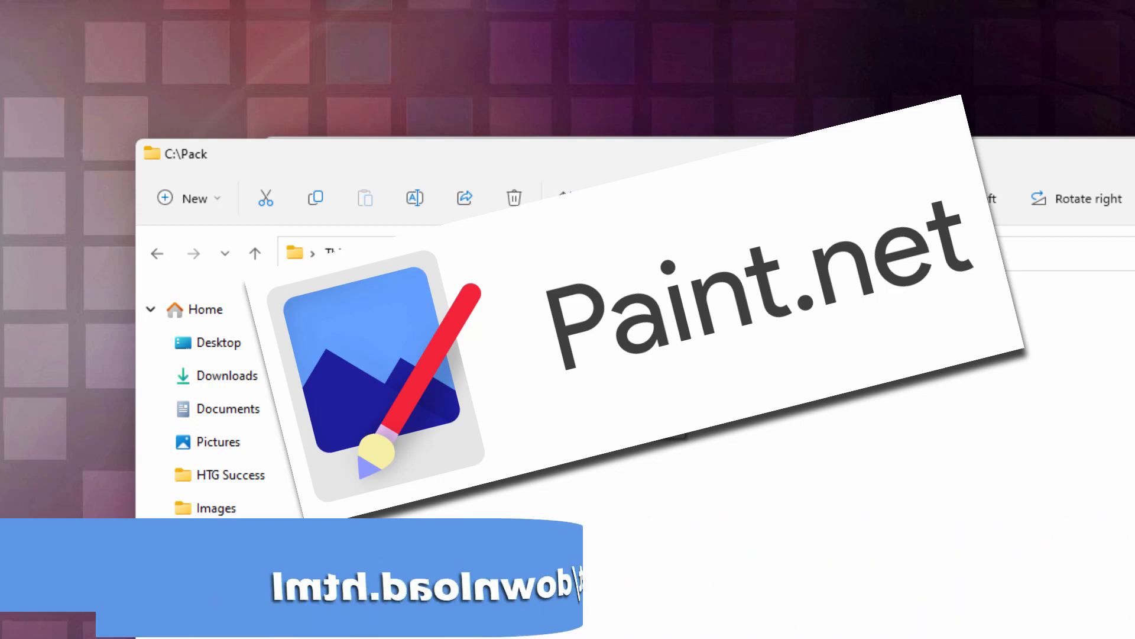
{"action": "right_click", "coordinate": [528, 373]}
{"action": "left_click", "coordinate": [632, 473]}
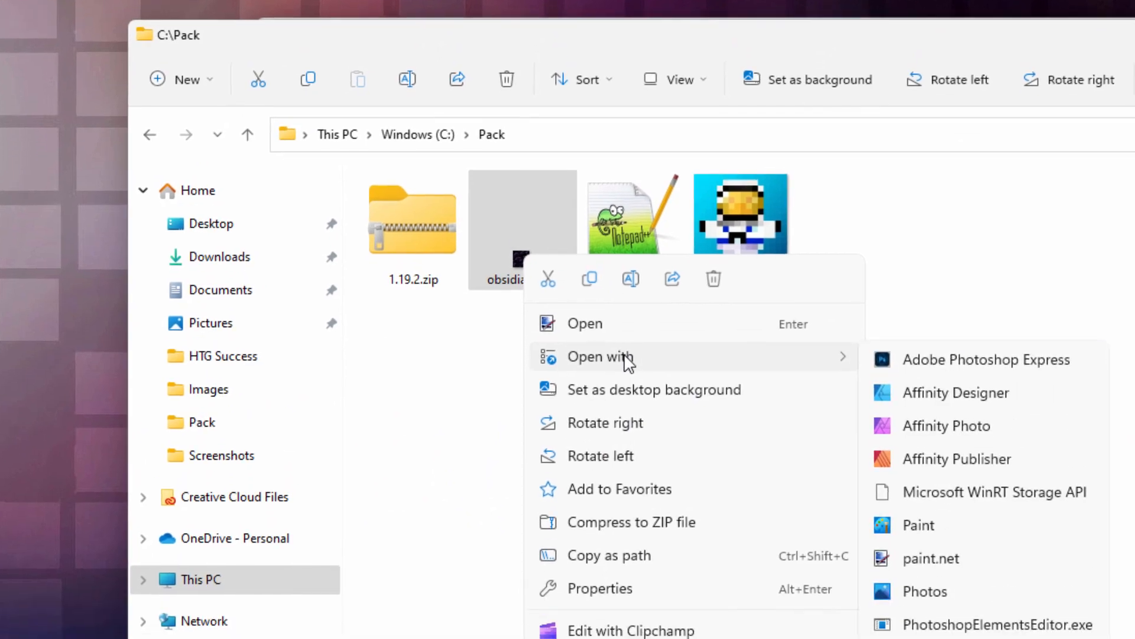
{"action": "left_click", "coordinate": [905, 614]}
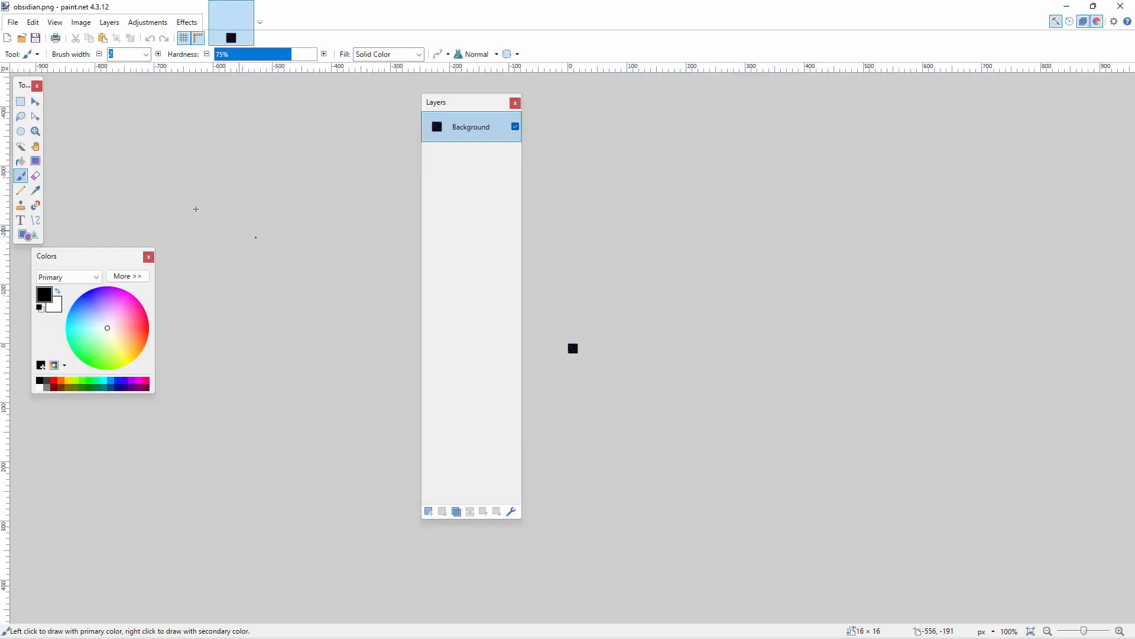
- Choose the Pencil tool with yellow as the primary colour for drawing on the obsidian texture
{"action": "left_click", "coordinate": [35, 131]}
{"action": "left_click", "coordinate": [578, 347]}
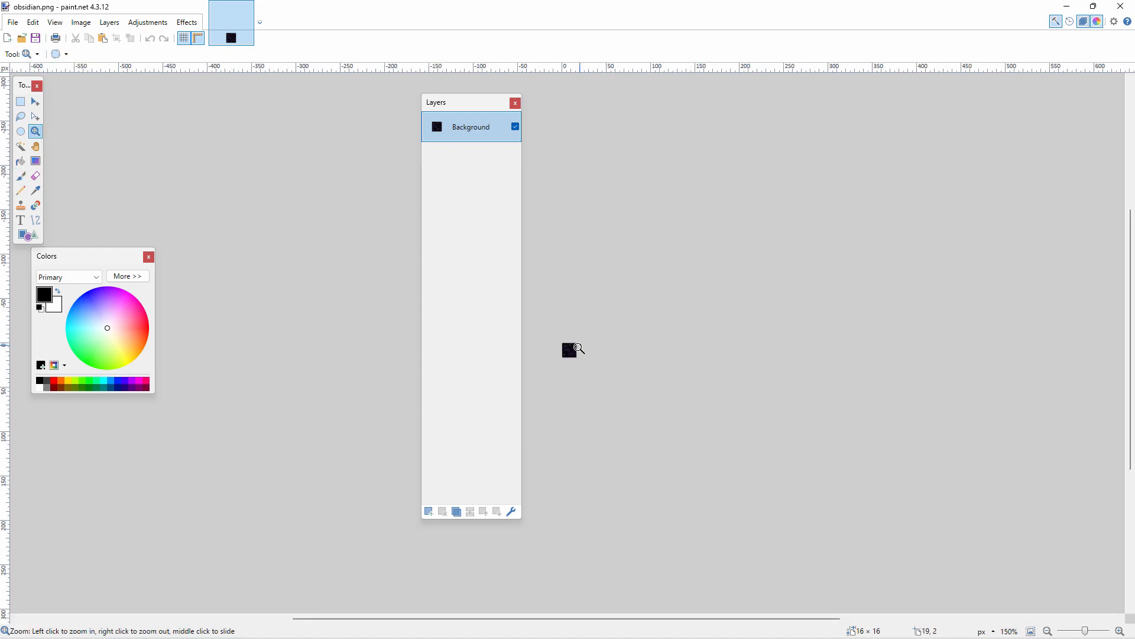
{"action": "left_click", "coordinate": [577, 353]}
{"action": "left_click", "coordinate": [576, 353]}
{"action": "left_click", "coordinate": [576, 356]}
{"action": "scroll", "coordinate": [577, 357], "scroll_direction": "up", "scroll_amount": 5}
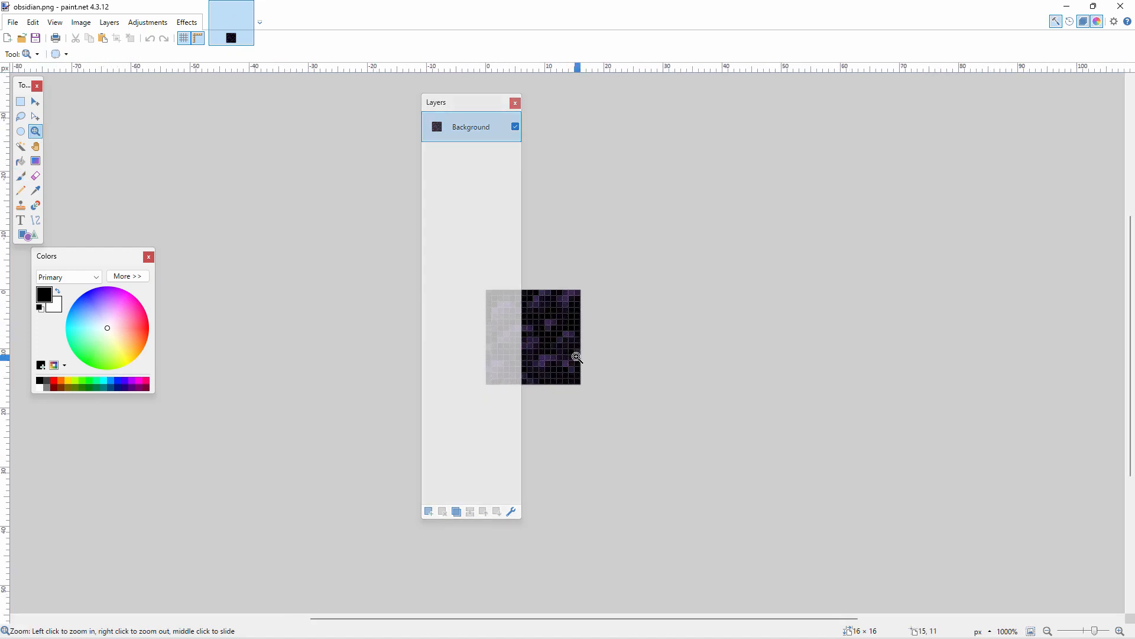
{"action": "left_click_drag", "start_coordinate": [524, 618], "coordinate": [609, 608]}
{"action": "key", "text": "m"}
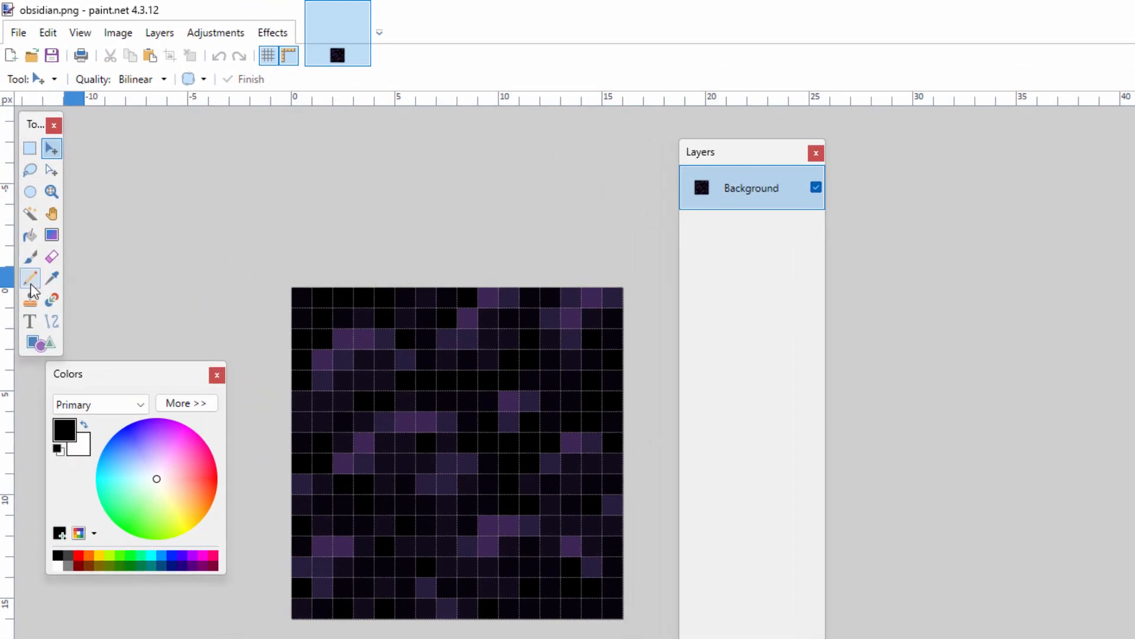
{"action": "left_click", "coordinate": [30, 283]}
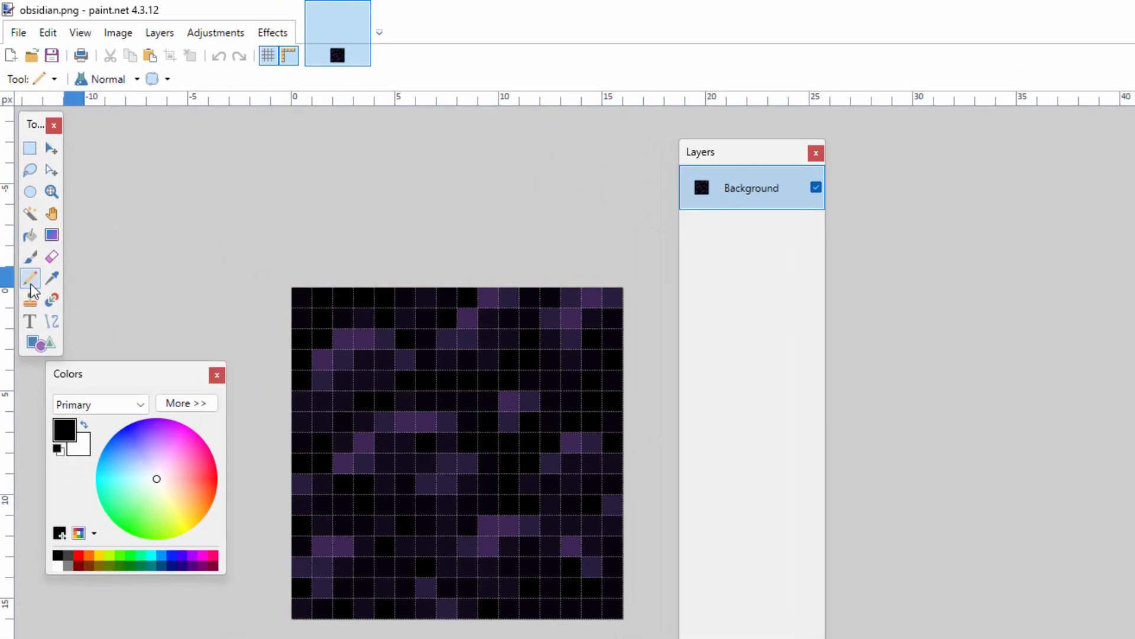
{"action": "left_click_drag", "start_coordinate": [158, 481], "coordinate": [189, 519]}
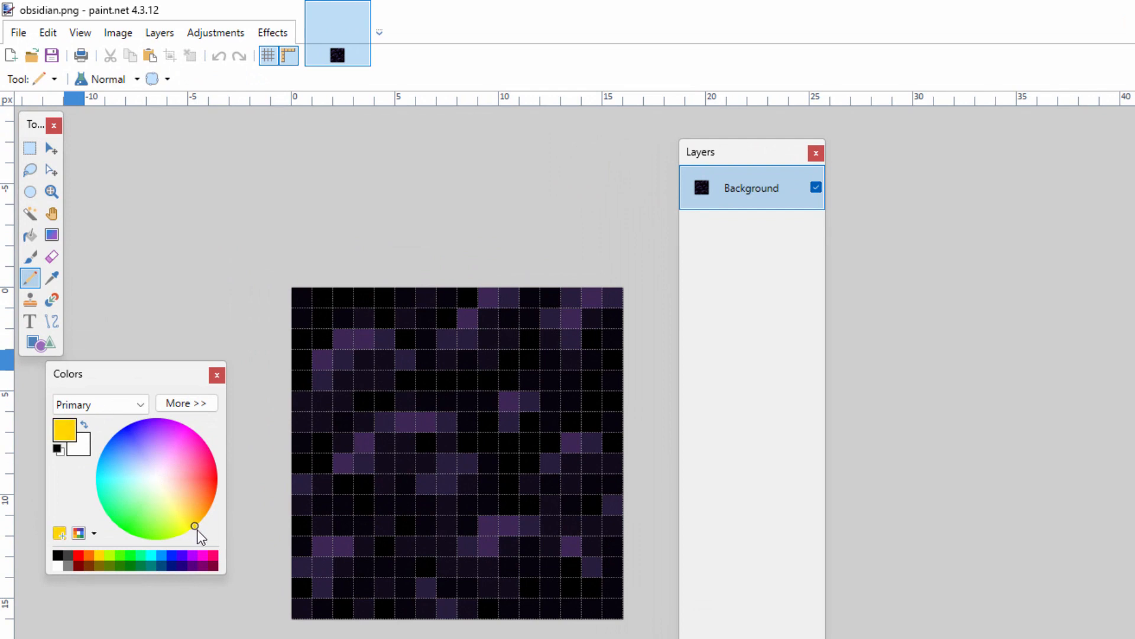
- Draw a one-pixel-thick yellow chevron rising diagonally from both bottom corners of the texture to a two-pixel peak at its centre
{"action": "left_click", "coordinate": [302, 607]}
{"action": "left_click", "coordinate": [613, 609]}
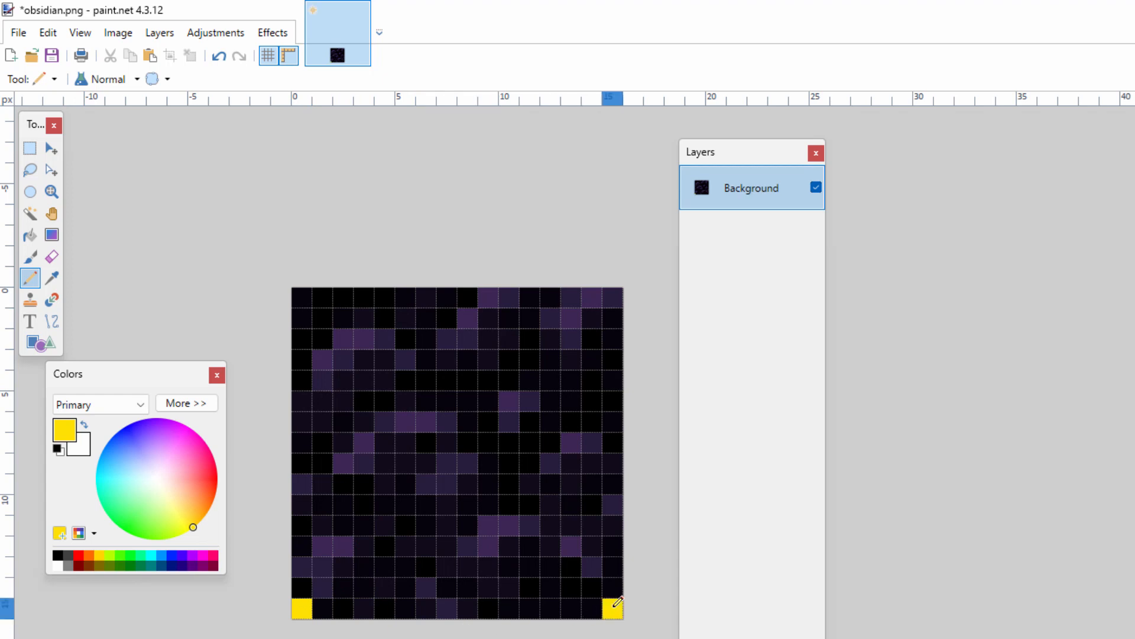
{"action": "left_click", "coordinate": [592, 587]}
{"action": "left_click", "coordinate": [572, 566]}
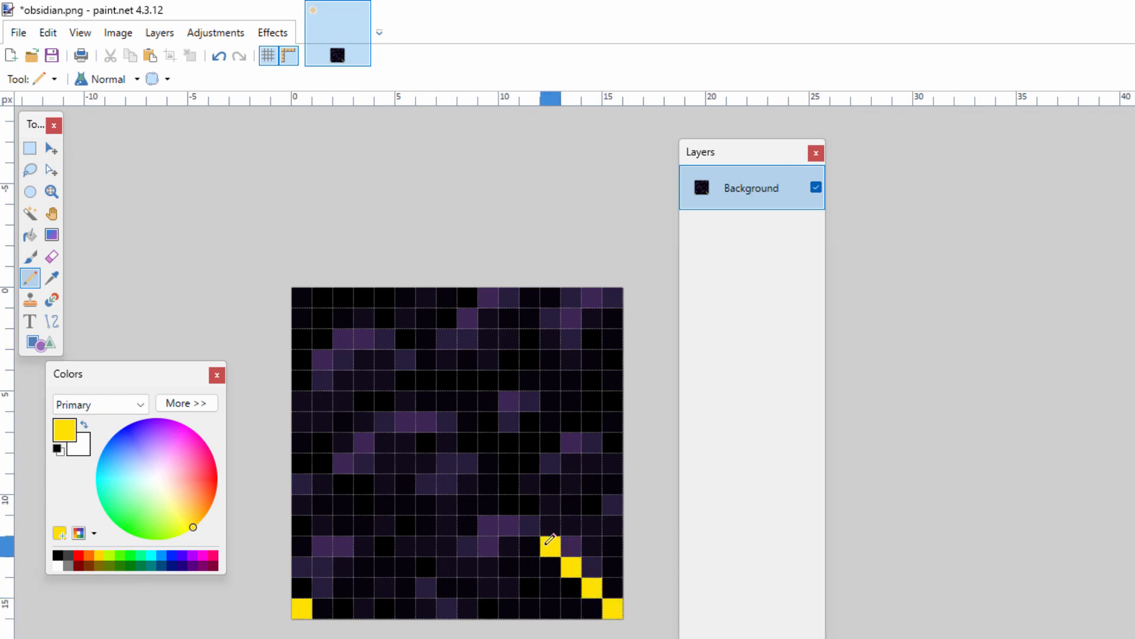
{"action": "left_click", "coordinate": [530, 525]}
{"action": "left_click", "coordinate": [509, 505]}
{"action": "left_click", "coordinate": [323, 588]}
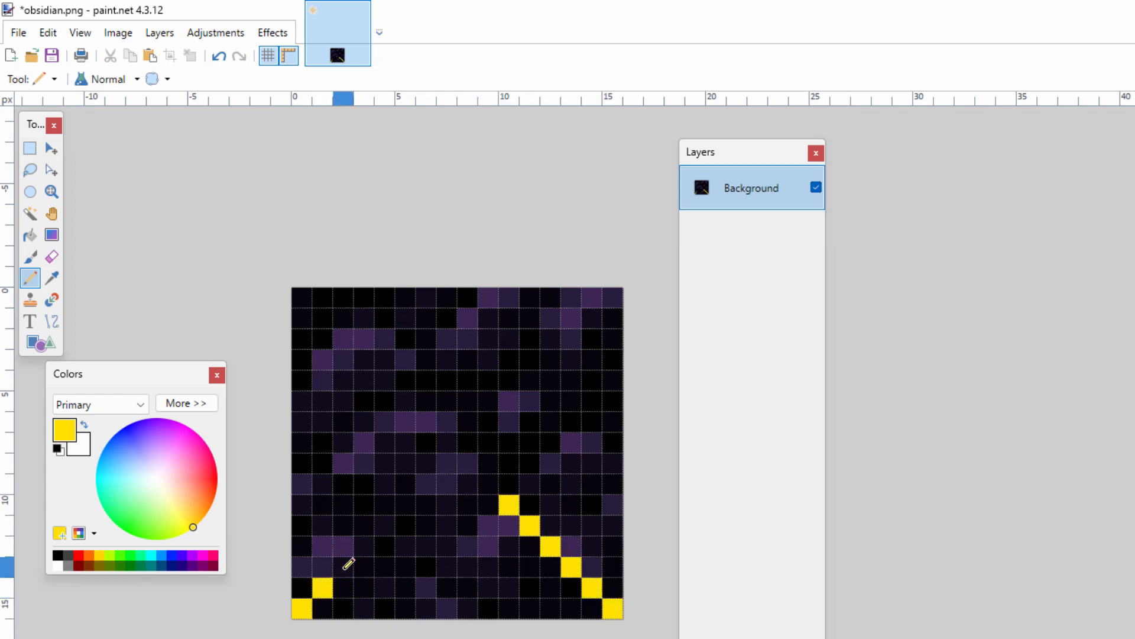
{"action": "left_click", "coordinate": [344, 567]}
{"action": "left_click", "coordinate": [365, 546]}
{"action": "left_click", "coordinate": [406, 505]}
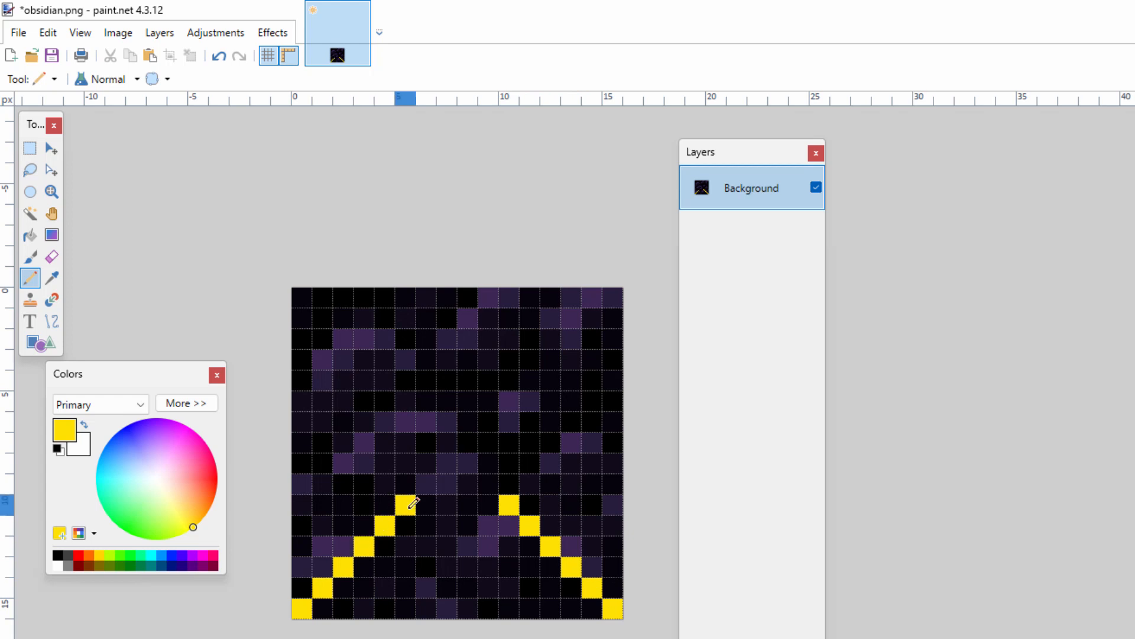
{"action": "left_click", "coordinate": [488, 484]}
{"action": "left_click", "coordinate": [447, 463]}
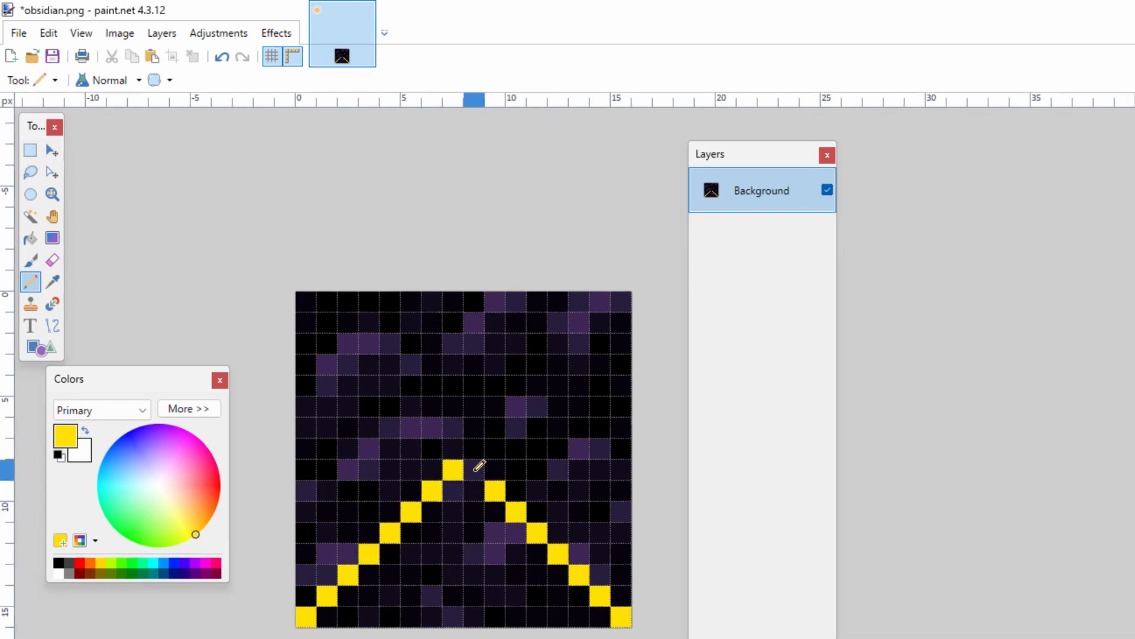
{"action": "left_click", "coordinate": [467, 463]}
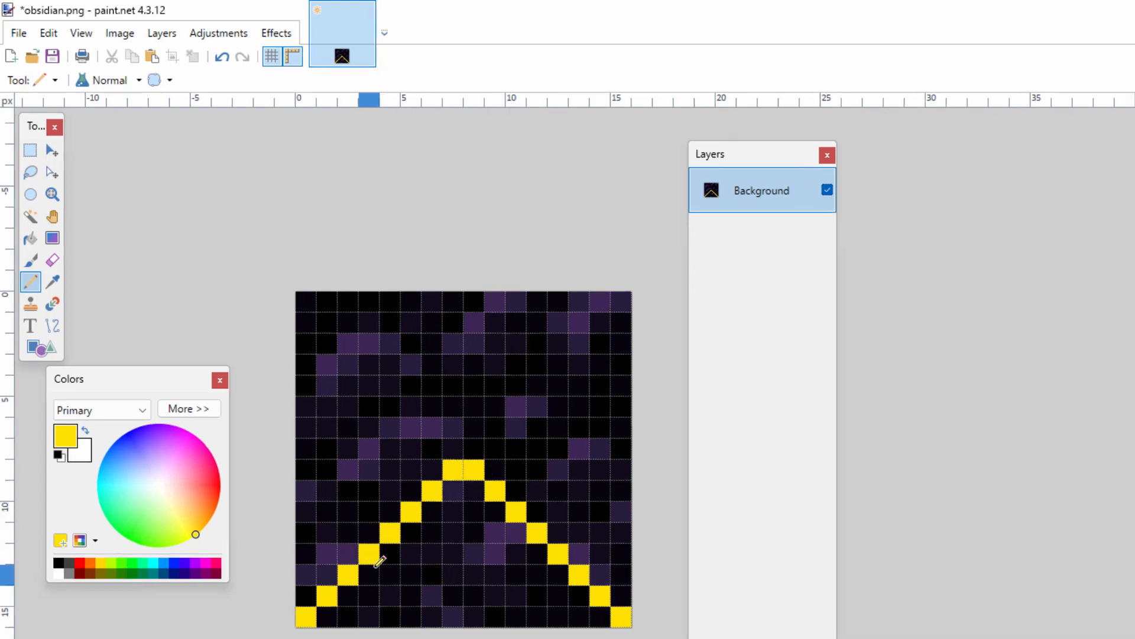
- Thicken the lower yellow chevron to two pixels by adding a row of pixels along its inner edge
{"action": "left_click", "coordinate": [326, 616]}
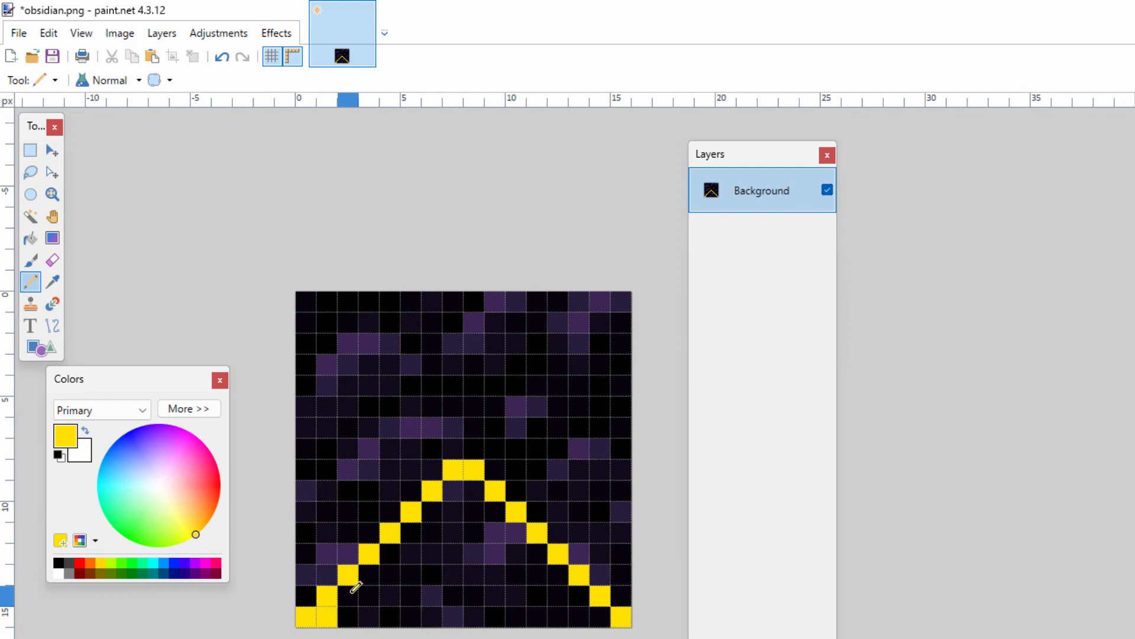
{"action": "left_click", "coordinate": [348, 595]}
{"action": "left_click", "coordinate": [368, 574]}
{"action": "mouse_move", "coordinate": [406, 540]}
{"action": "left_mouse_down"}
{"action": "mouse_move", "coordinate": [463, 493]}
{"action": "mouse_move", "coordinate": [483, 497]}
{"action": "mouse_move", "coordinate": [601, 609]}
{"action": "left_mouse_up"}
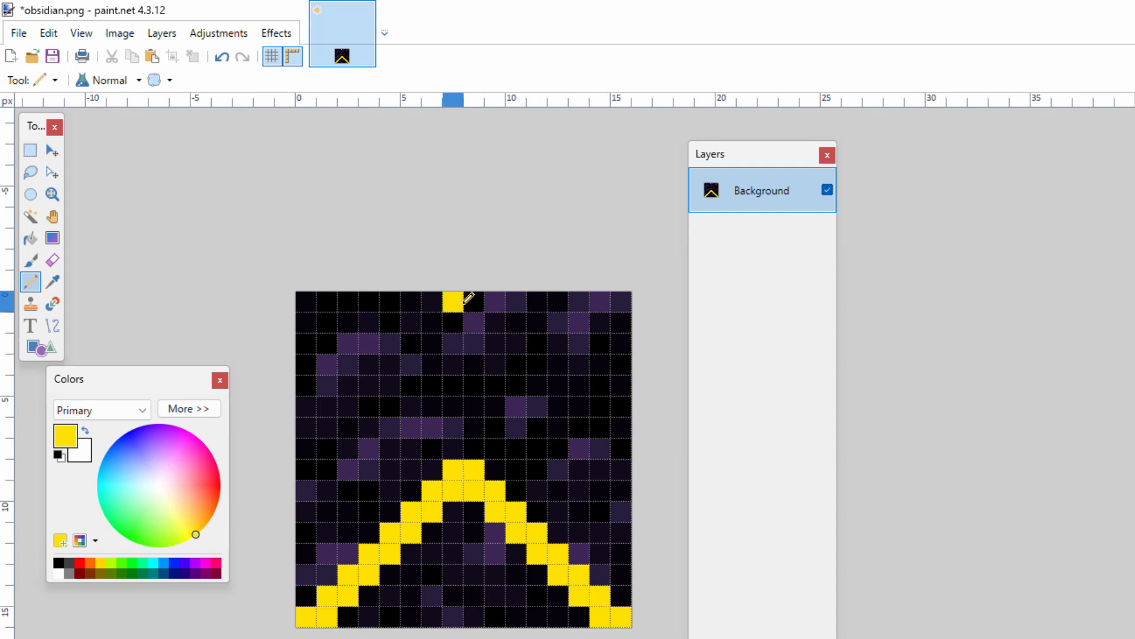
- Draw a second yellow chevron, two pixels thick, peaking at the middle of the texture's top edge and reaching both sides
{"action": "mouse_move", "coordinate": [469, 299]}
{"action": "left_mouse_down"}
{"action": "mouse_move", "coordinate": [433, 303]}
{"action": "mouse_move", "coordinate": [431, 322]}
{"action": "mouse_move", "coordinate": [321, 440]}
{"action": "left_mouse_up"}
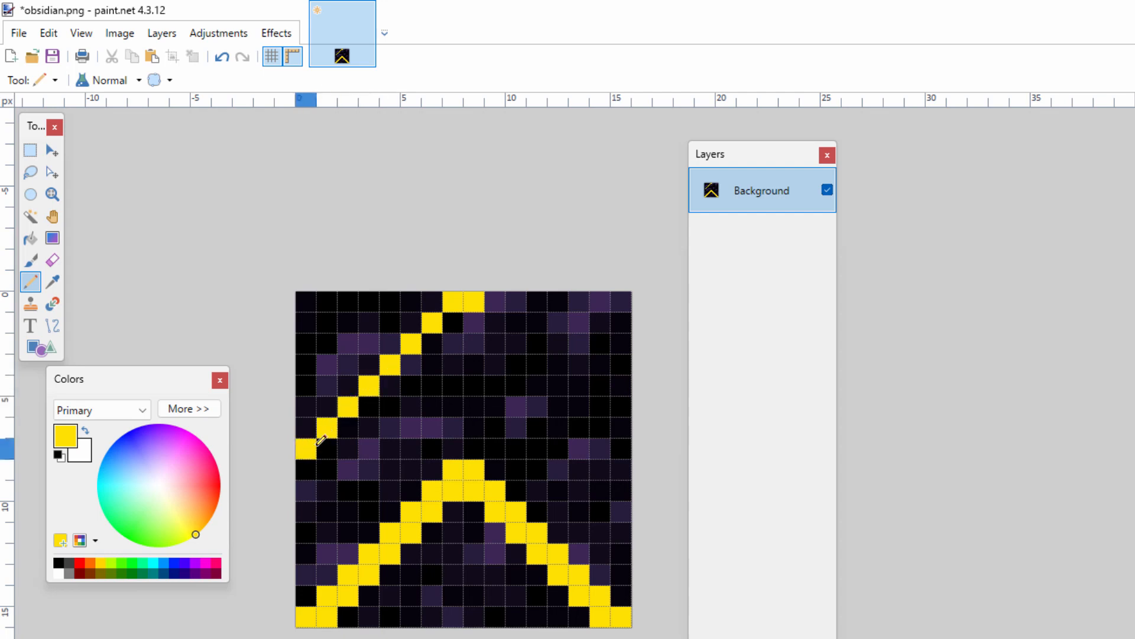
{"action": "left_click_drag", "start_coordinate": [495, 323], "coordinate": [621, 449]}
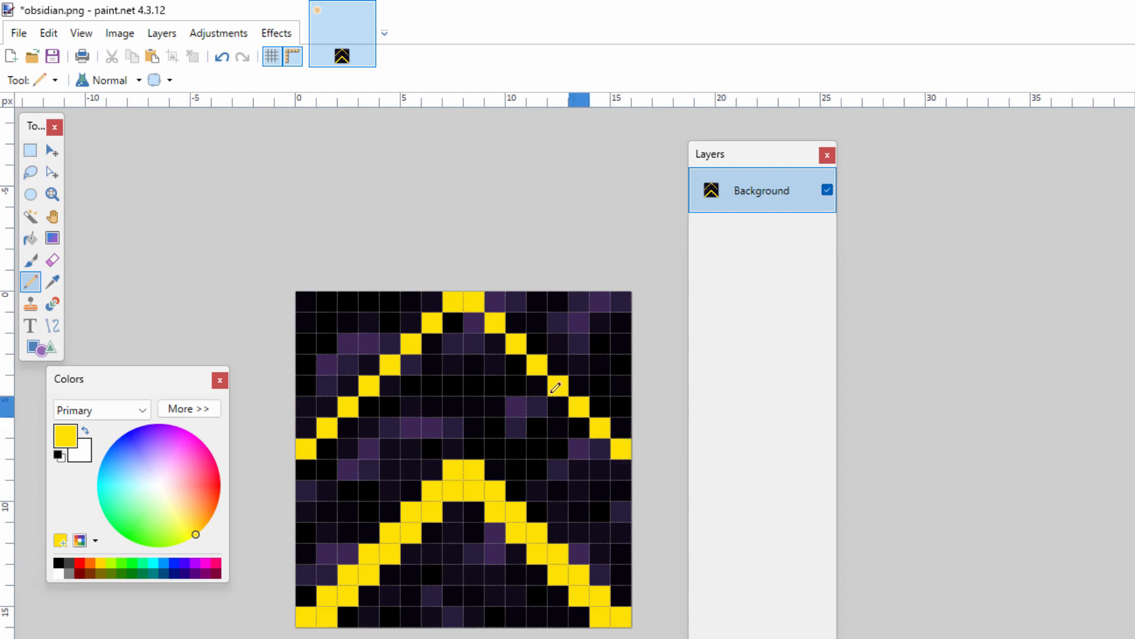
{"action": "mouse_move", "coordinate": [453, 323]}
{"action": "left_mouse_down"}
{"action": "mouse_move", "coordinate": [473, 319]}
{"action": "mouse_move", "coordinate": [414, 358]}
{"action": "mouse_move", "coordinate": [330, 451]}
{"action": "left_mouse_up"}
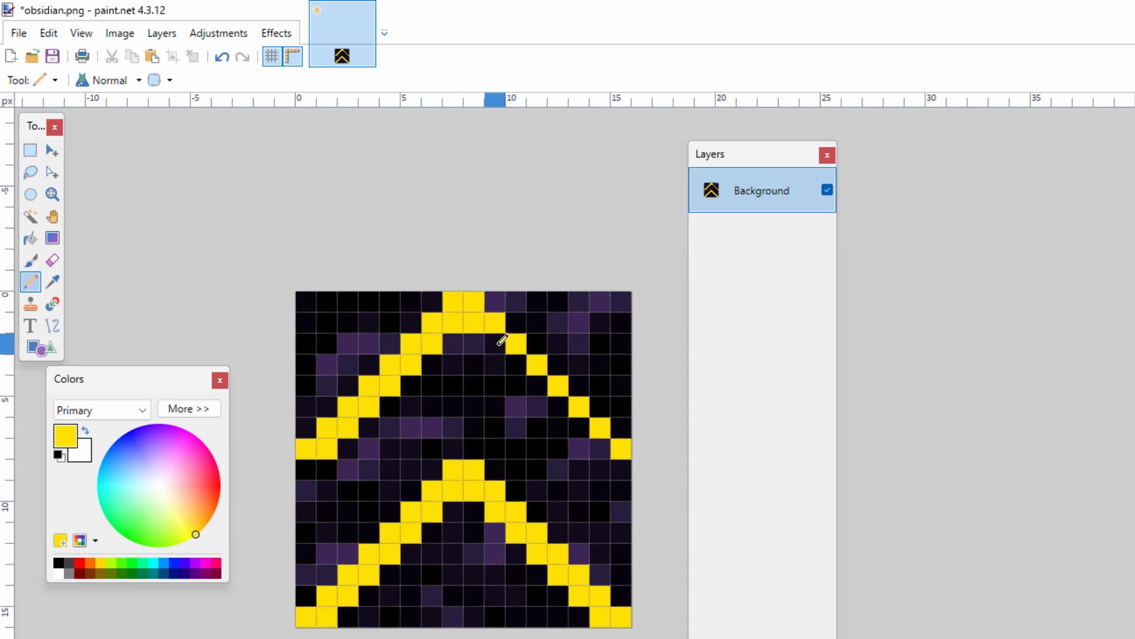
{"action": "left_click_drag", "start_coordinate": [503, 340], "coordinate": [600, 445]}
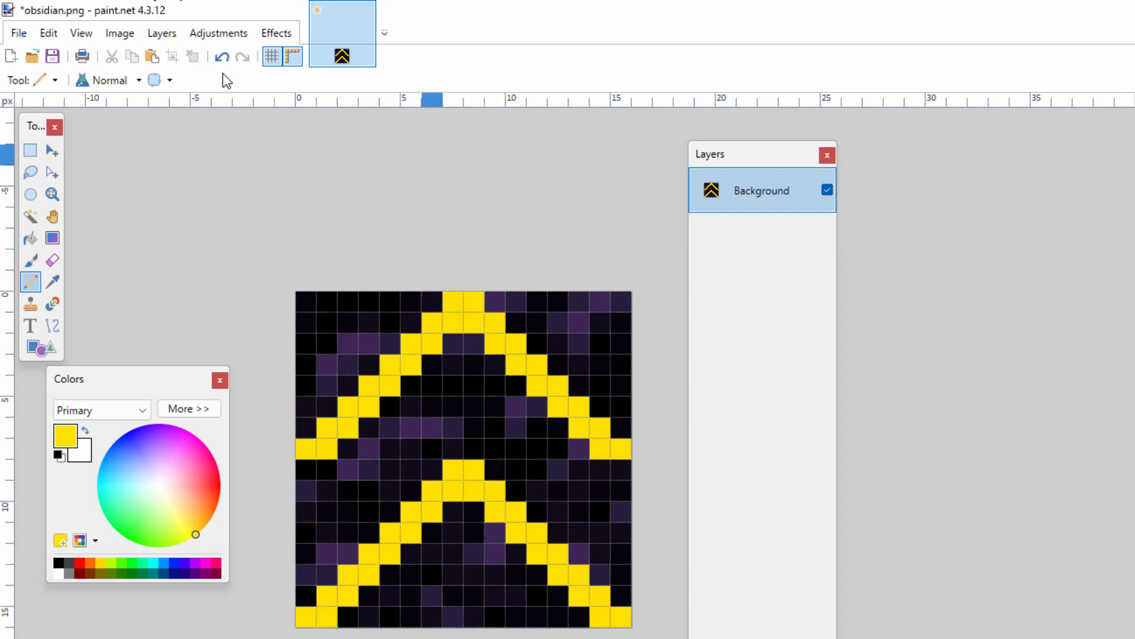
- Resize the image to 32 pixels wide with Nearest Neighbor resampling, maintaining the aspect ratio
{"action": "left_click", "coordinate": [117, 34]}
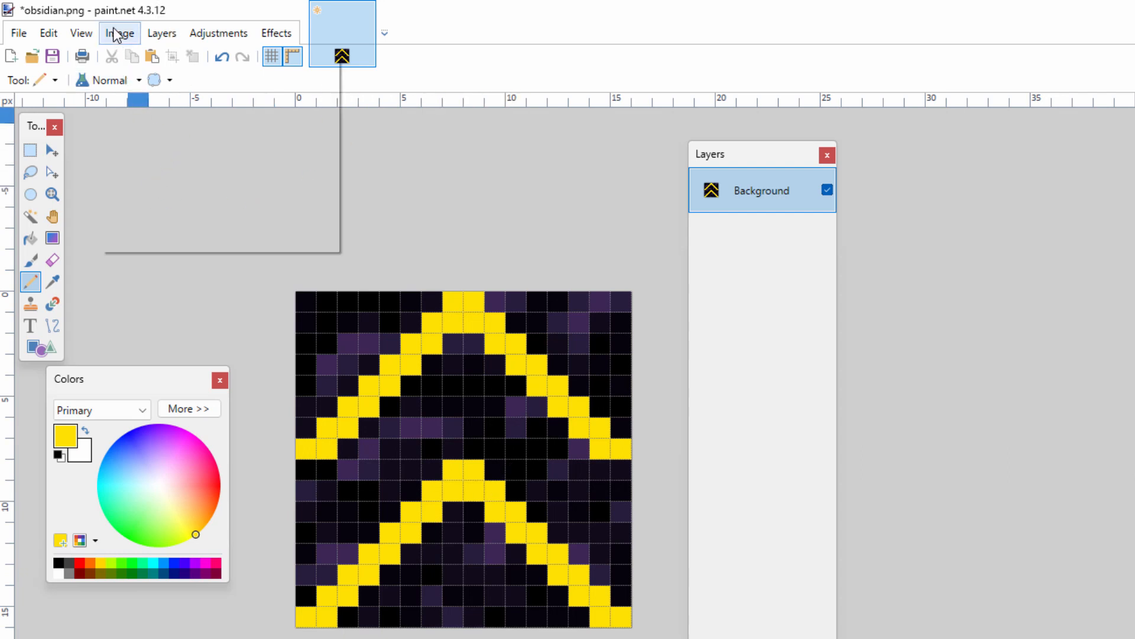
{"action": "left_click", "coordinate": [140, 82]}
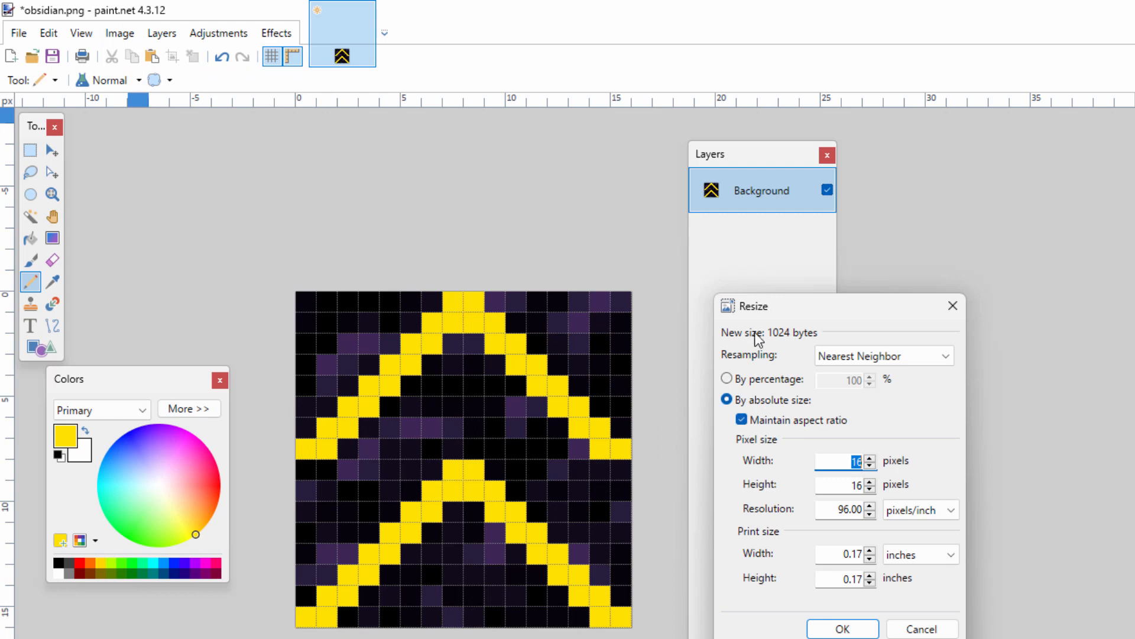
{"action": "left_click", "coordinate": [893, 355]}
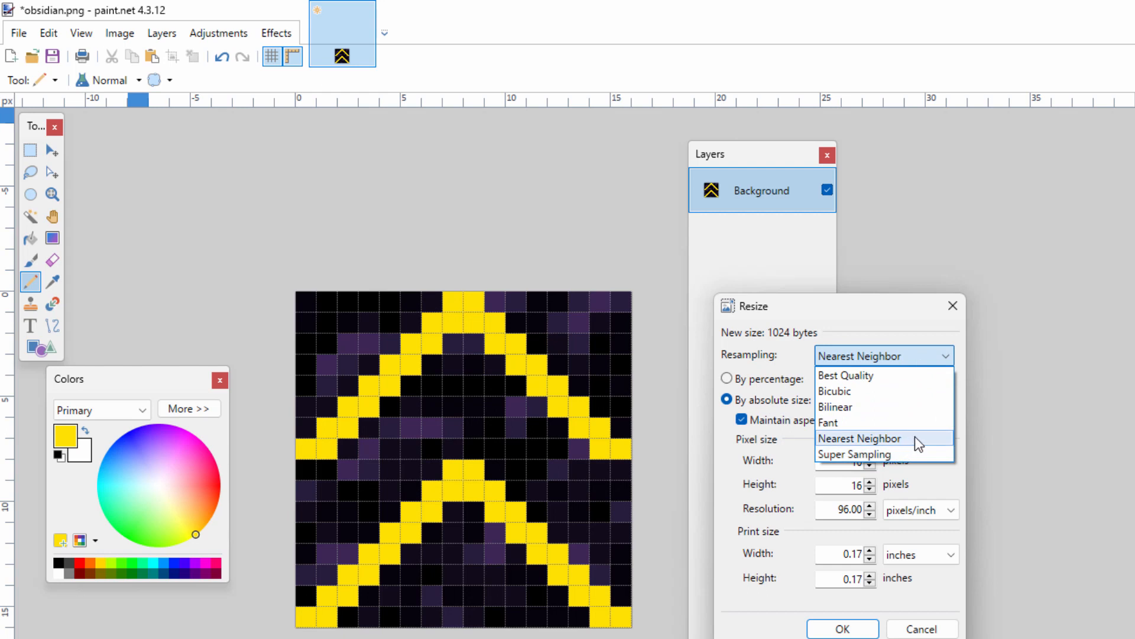
{"action": "left_click", "coordinate": [914, 436]}
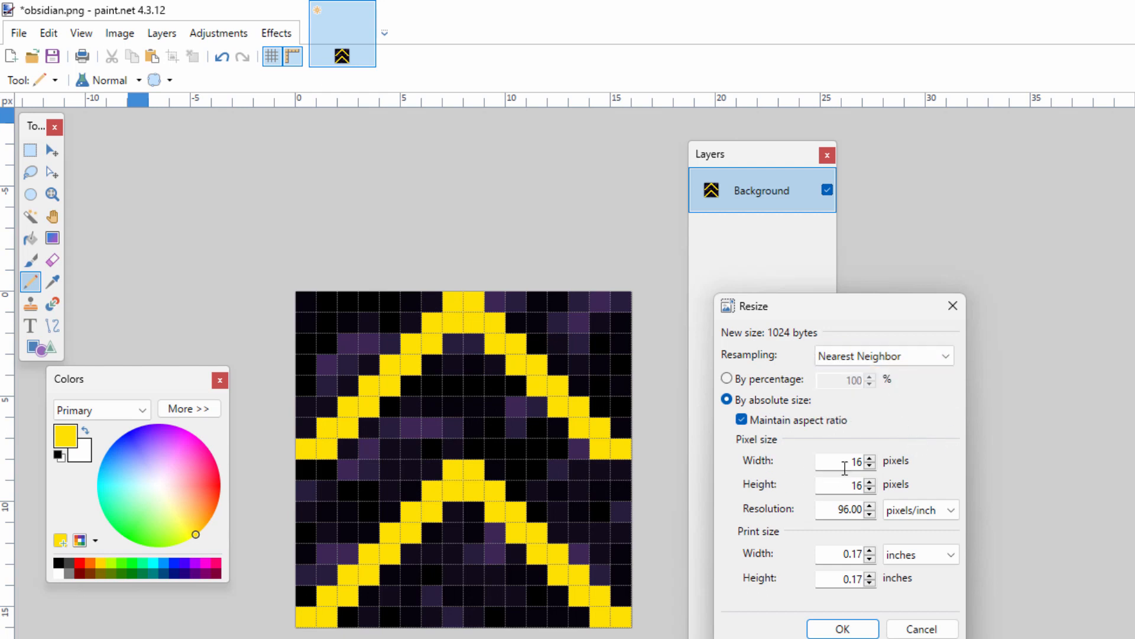
{"action": "type", "text": "32"}
{"action": "left_click", "coordinate": [847, 628]}
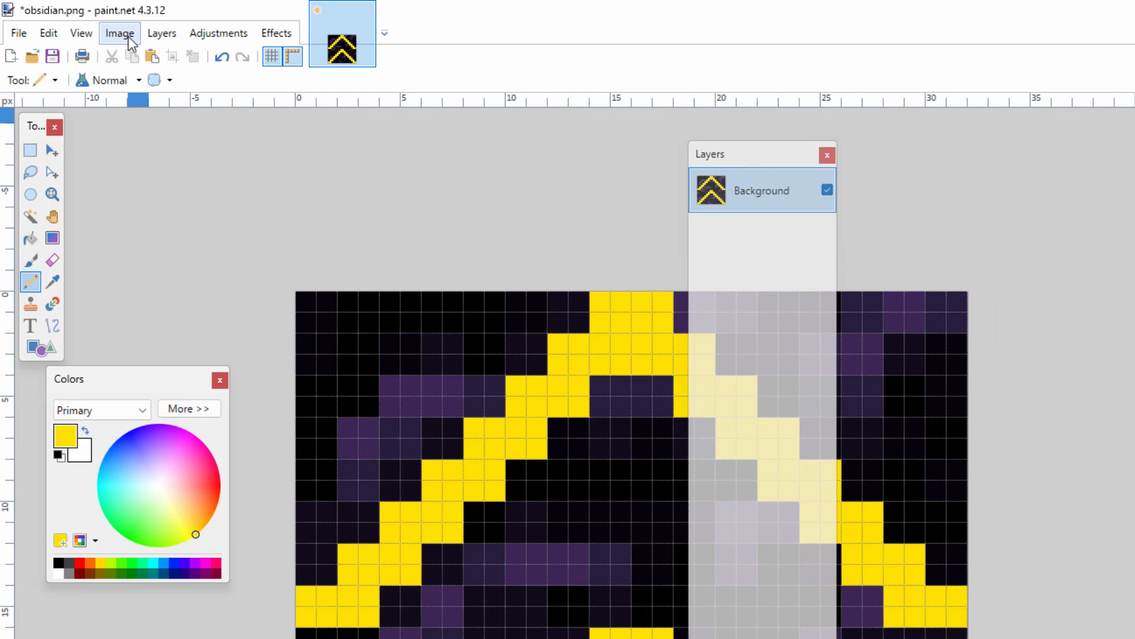
- Smooth the upper chevron's inner edge by filling its stair-step notches with single yellow pixels on both arms
{"action": "left_click", "coordinate": [81, 33]}
{"action": "left_click", "coordinate": [112, 78]}
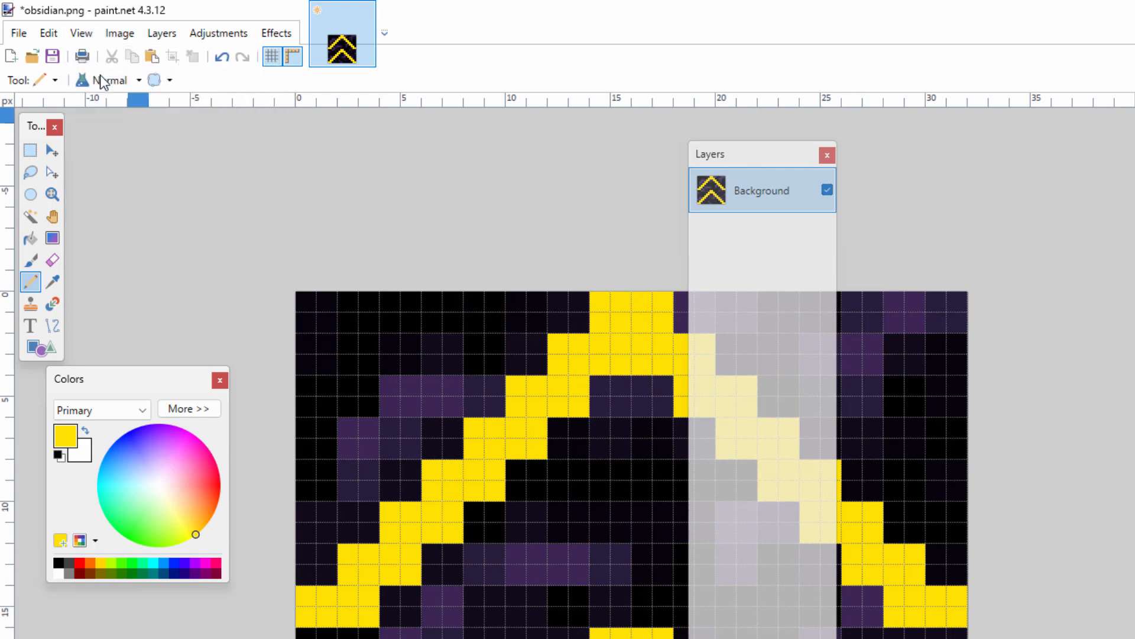
{"action": "left_click", "coordinate": [81, 34]}
{"action": "left_click", "coordinate": [99, 78]}
{"action": "left_click", "coordinate": [81, 33]}
{"action": "left_click", "coordinate": [99, 78]}
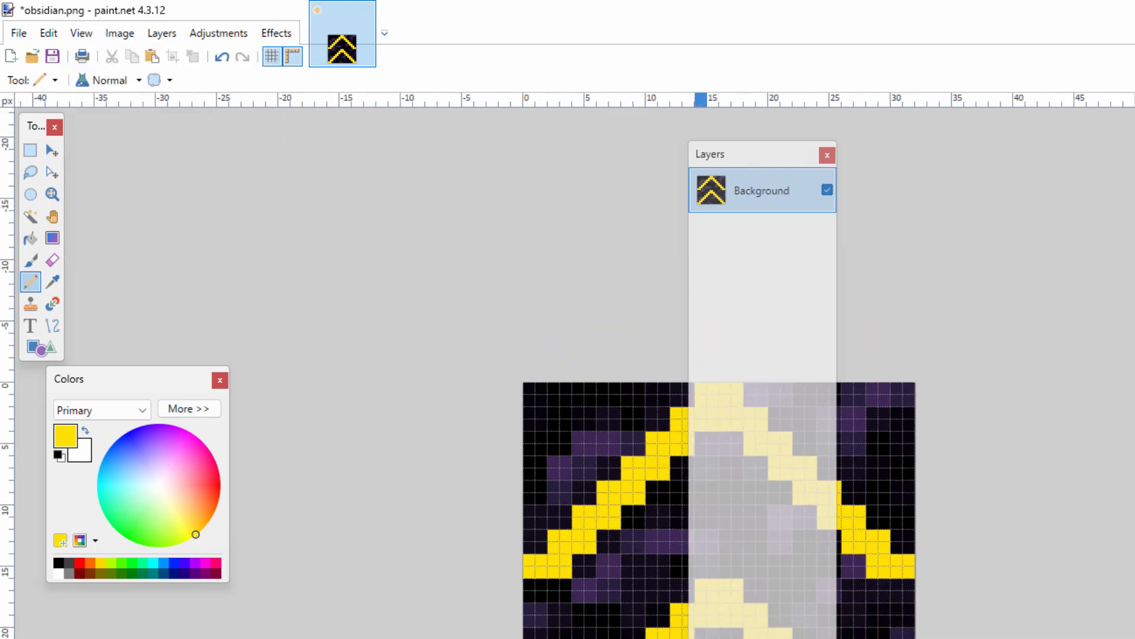
{"action": "scroll", "coordinate": [666, 633], "scroll_direction": "right", "scroll_amount": 5}
{"action": "scroll", "coordinate": [459, 491], "scroll_direction": "down", "scroll_amount": 4}
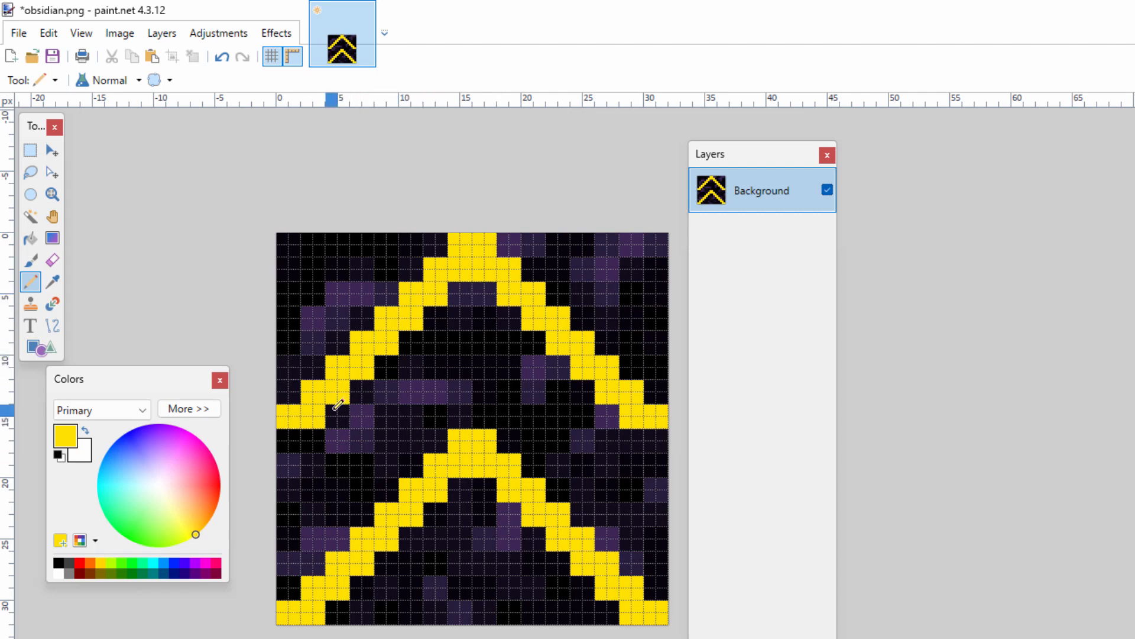
{"action": "left_click_drag", "start_coordinate": [337, 407], "coordinate": [384, 362]}
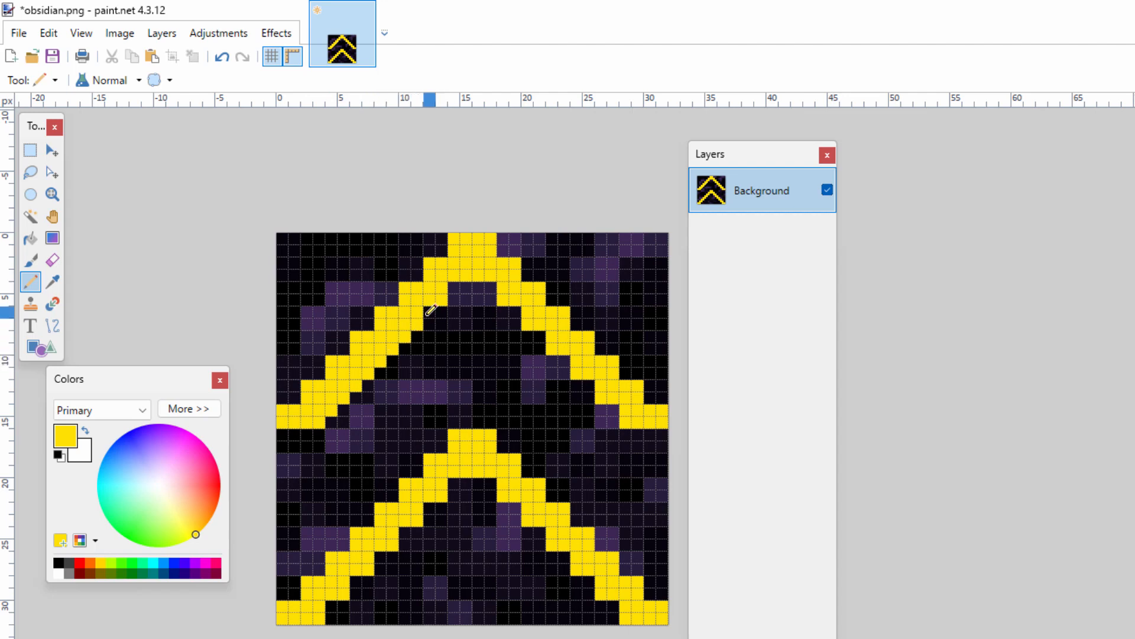
{"action": "left_click", "coordinate": [455, 286]}
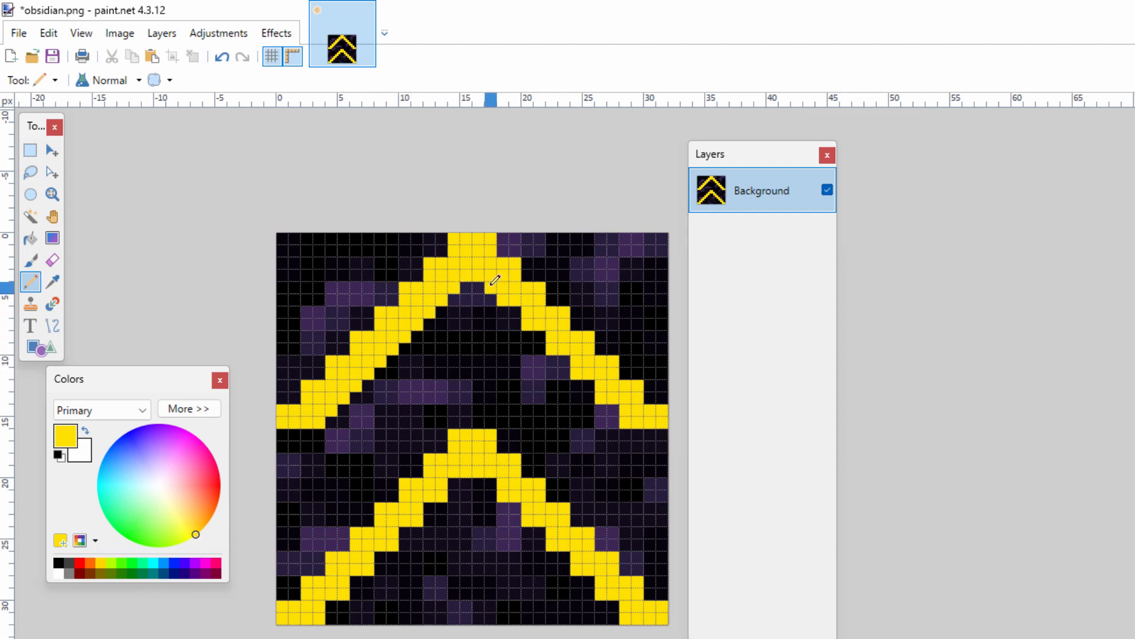
{"action": "left_click", "coordinate": [540, 334]}
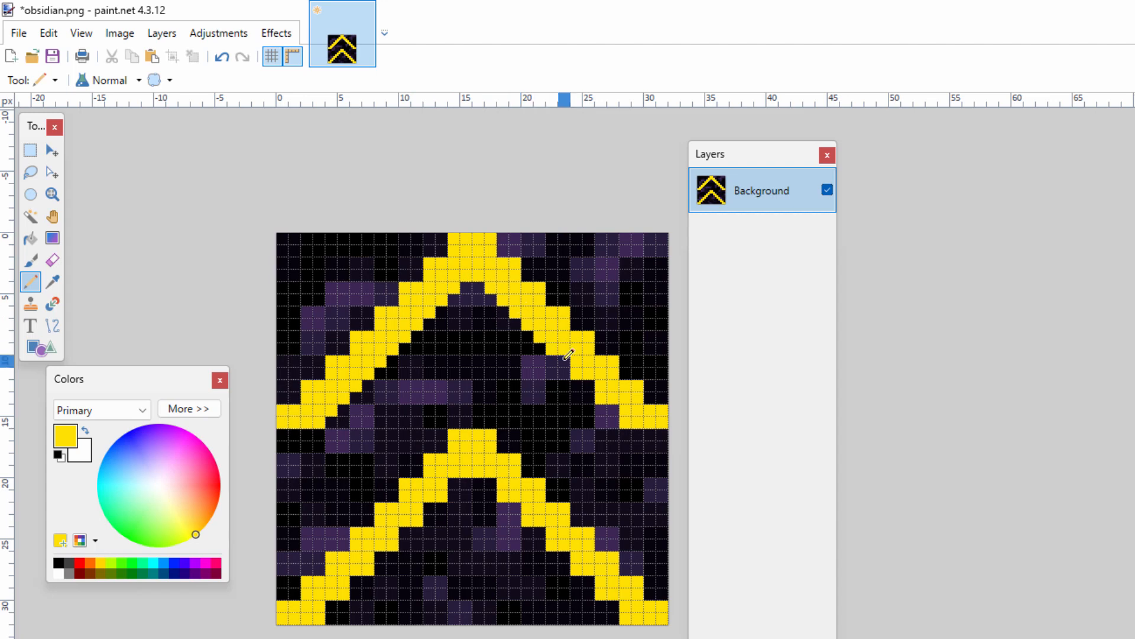
{"action": "left_click", "coordinate": [589, 385]}
{"action": "left_click", "coordinate": [614, 409]}
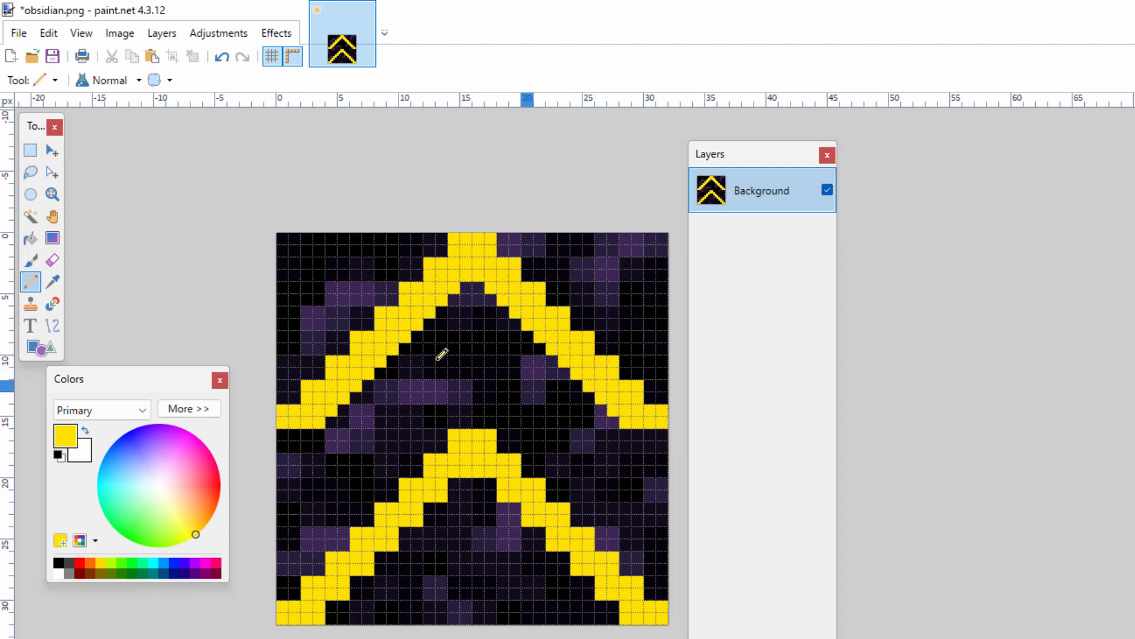
- Fill the stair-step notches along the upper chevron's outer edge with single yellow pixels on both arms
{"action": "left_click", "coordinate": [319, 373]}
{"action": "left_click", "coordinate": [343, 349]}
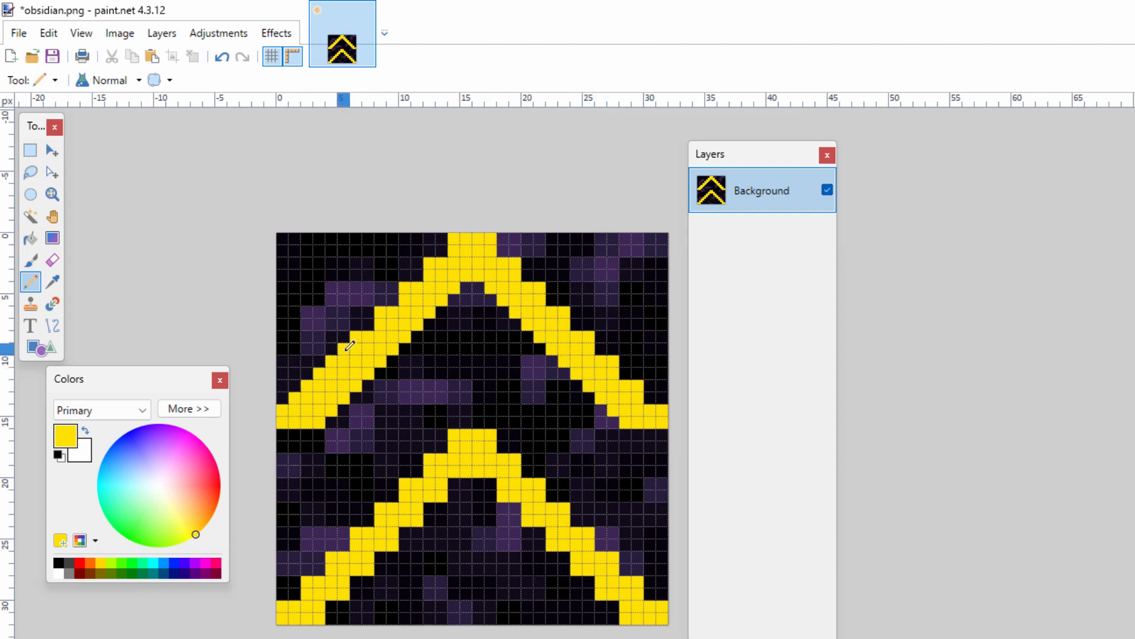
{"action": "left_click", "coordinate": [367, 324]}
{"action": "left_click", "coordinate": [417, 275]}
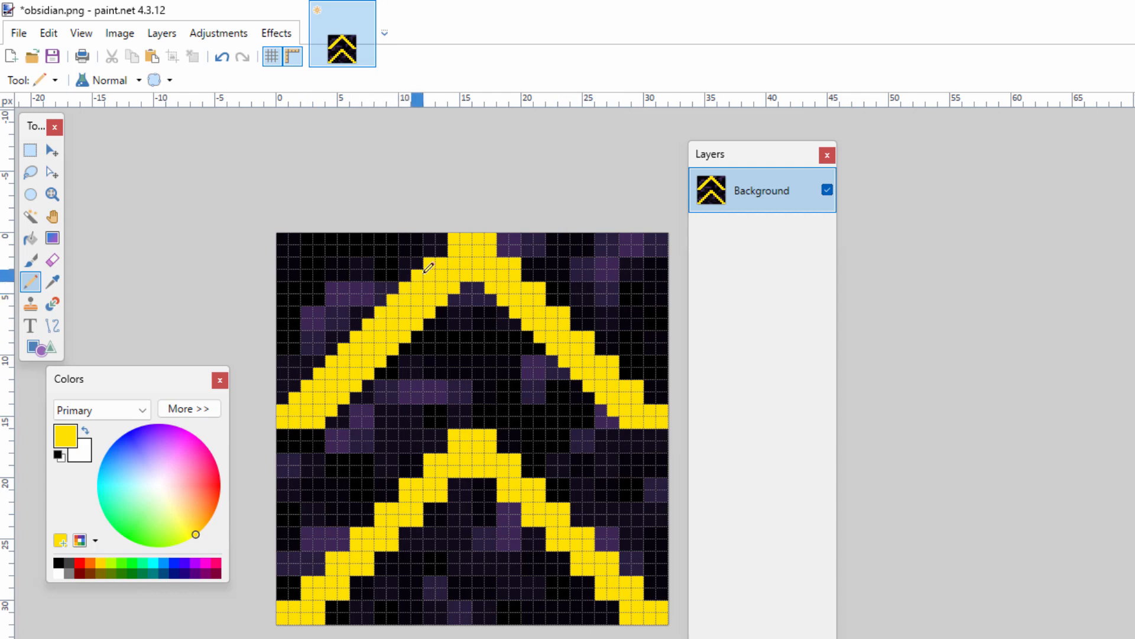
{"action": "left_click", "coordinate": [501, 250]}
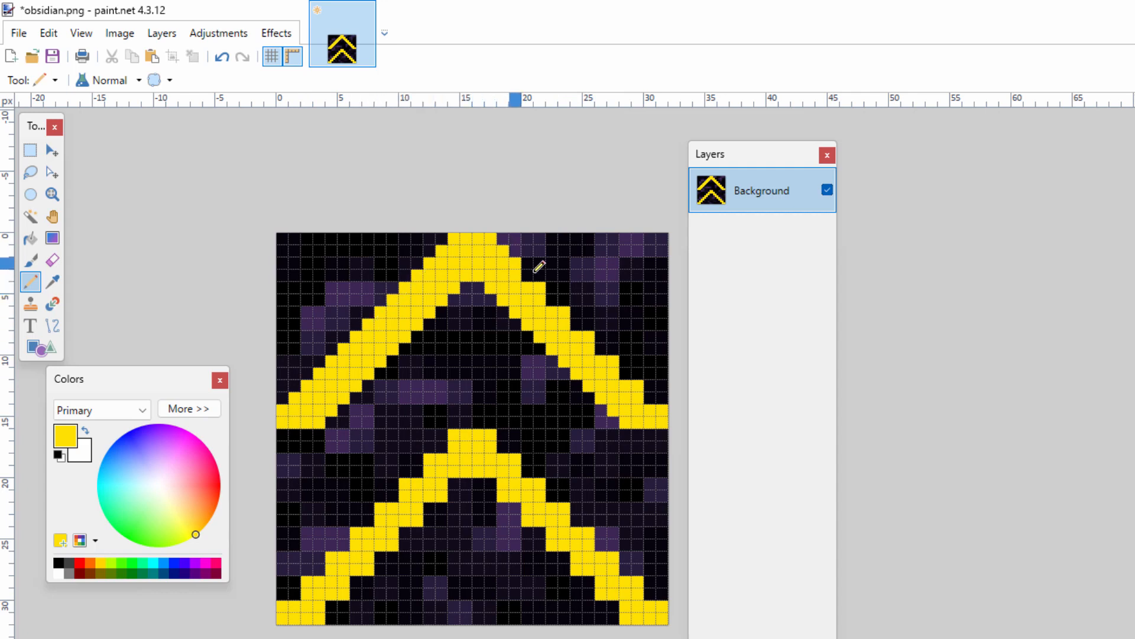
{"action": "left_click", "coordinate": [528, 275]}
{"action": "left_click", "coordinate": [552, 299]}
{"action": "left_click", "coordinate": [576, 324]}
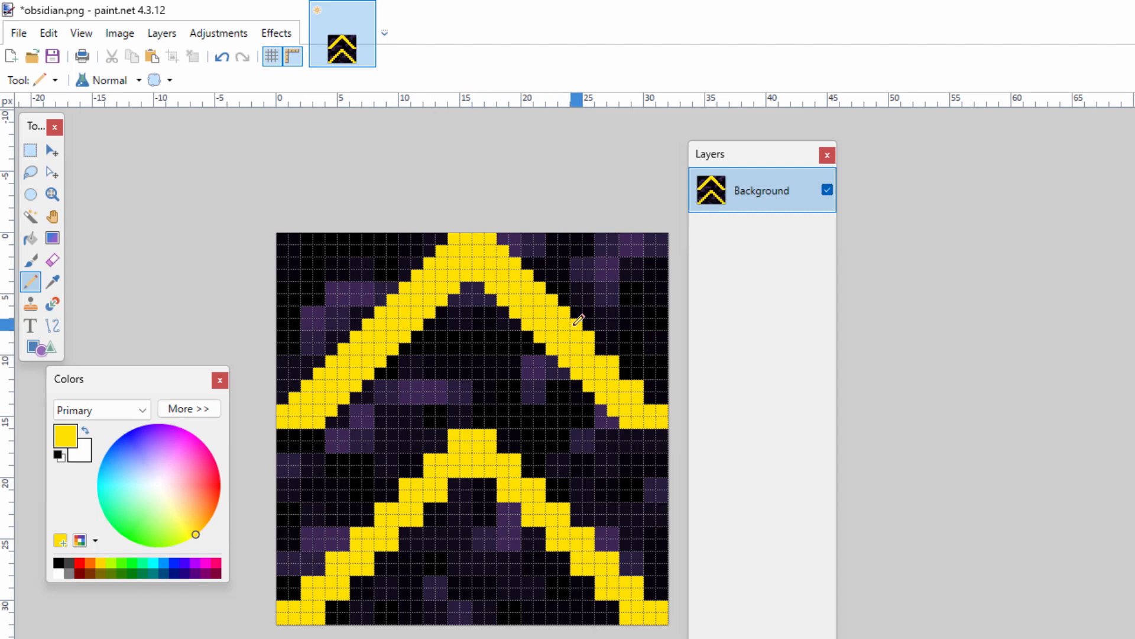
{"action": "left_click", "coordinate": [601, 349]}
{"action": "left_click", "coordinate": [626, 373]}
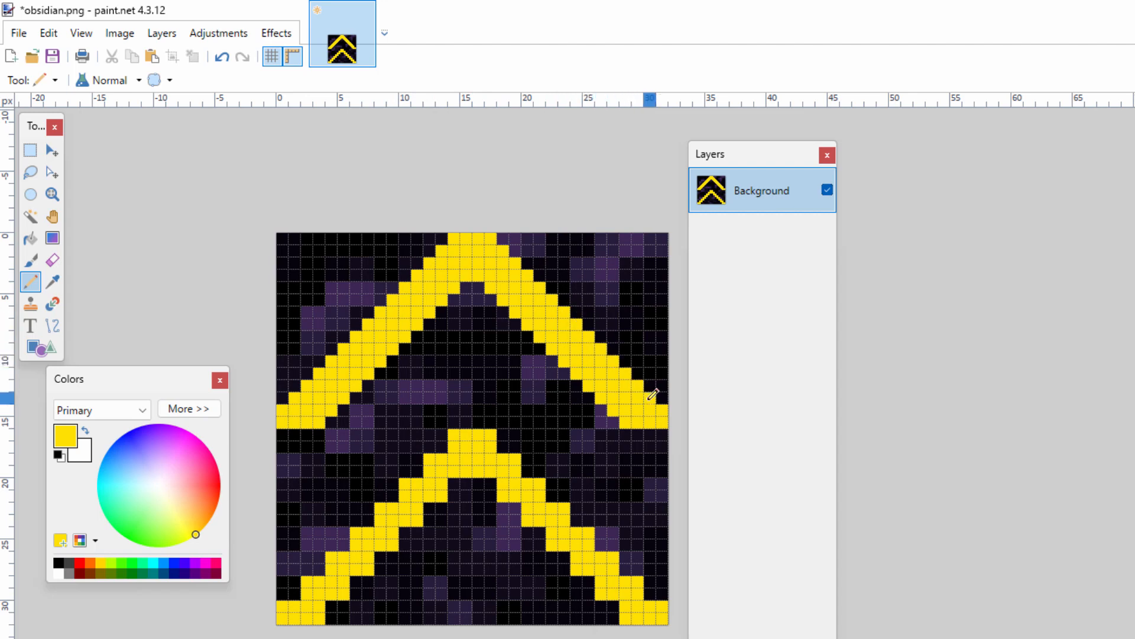
- Fill the notches along the outer edge of the lower chevron's left arm with single yellow pixels
{"action": "left_click", "coordinate": [441, 447]}
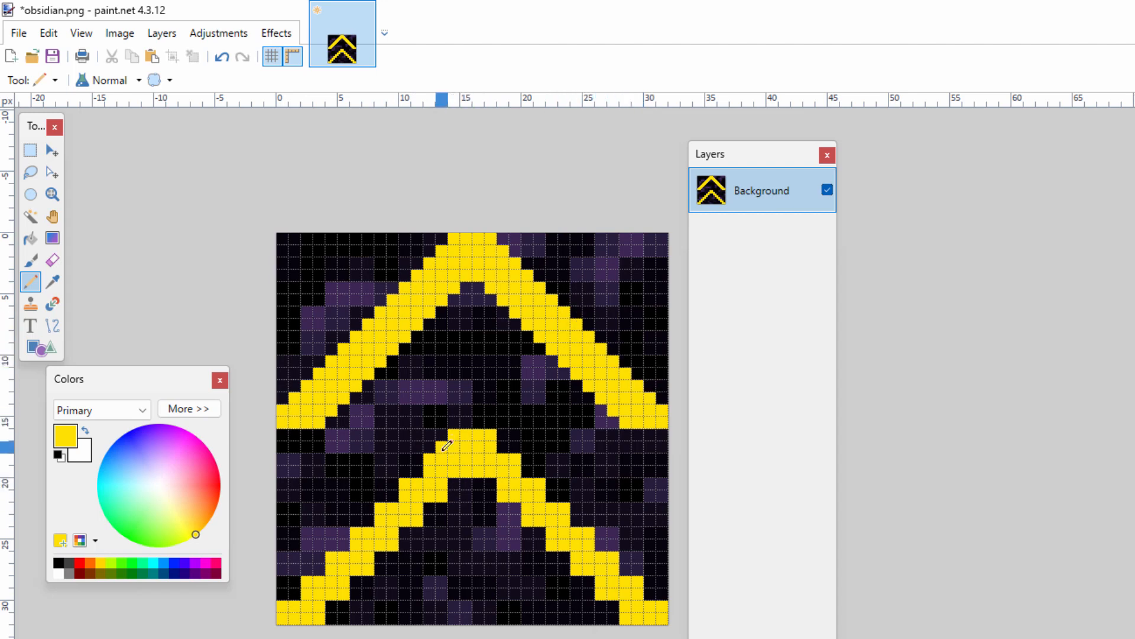
{"action": "left_click", "coordinate": [418, 472]}
{"action": "left_click", "coordinate": [368, 521]}
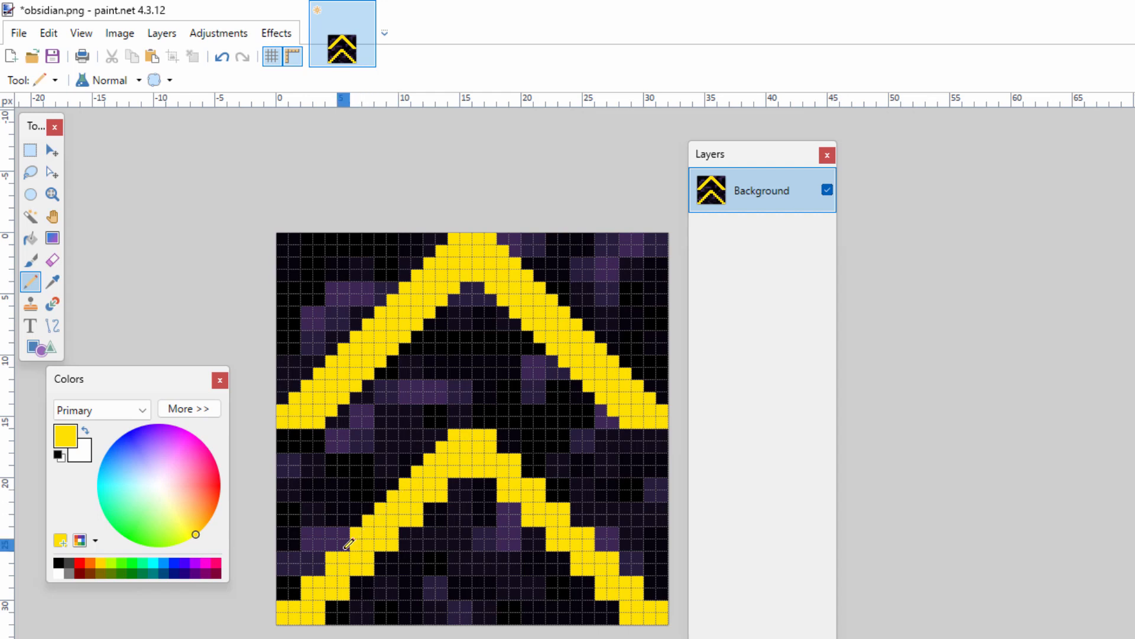
{"action": "left_click", "coordinate": [343, 544]}
{"action": "left_click", "coordinate": [294, 594]}
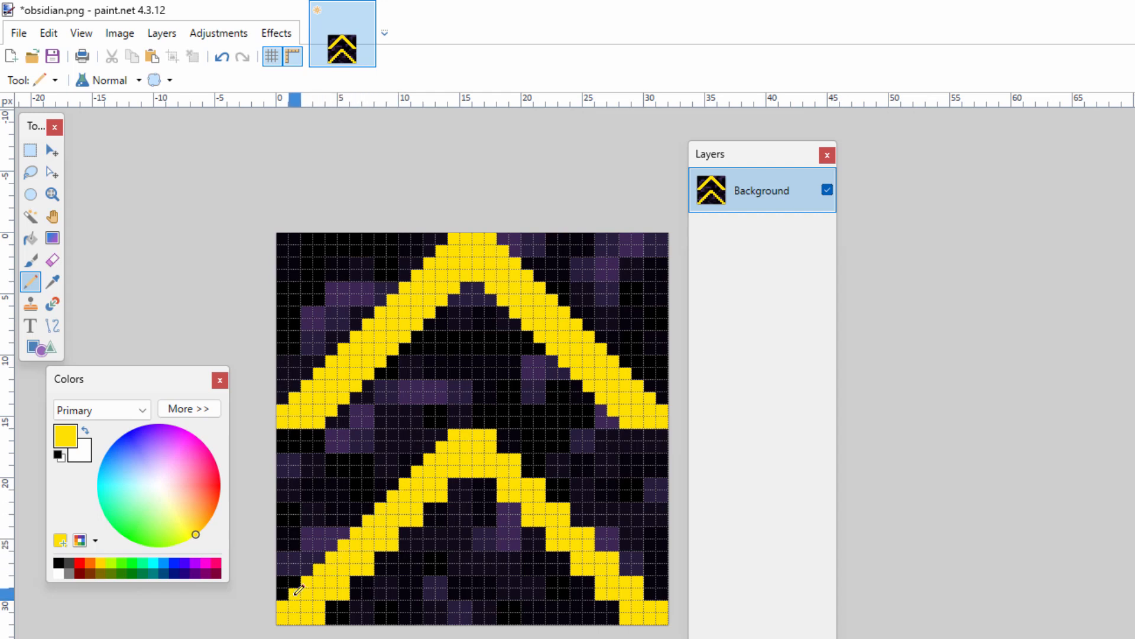
- Fill the lower chevron's remaining notches with yellow pixels, along the left arm's inner edge and both edges of the right arm
{"action": "left_click", "coordinate": [331, 606]}
{"action": "left_click", "coordinate": [356, 581]}
{"action": "left_click", "coordinate": [380, 557]}
{"action": "left_click", "coordinate": [405, 534]}
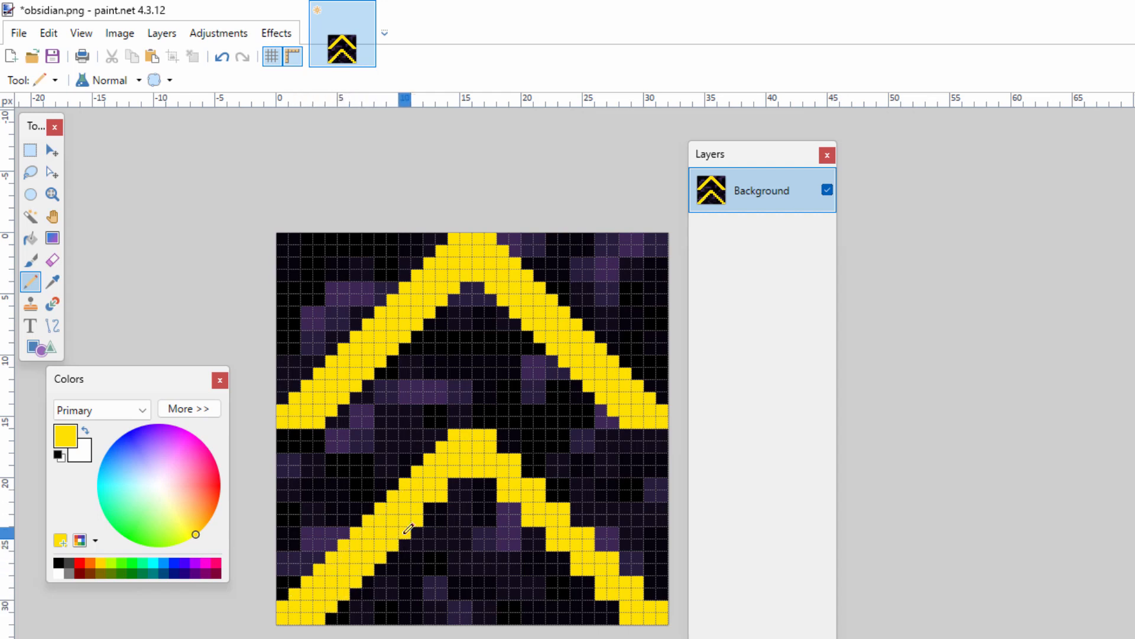
{"action": "left_click", "coordinate": [429, 509]}
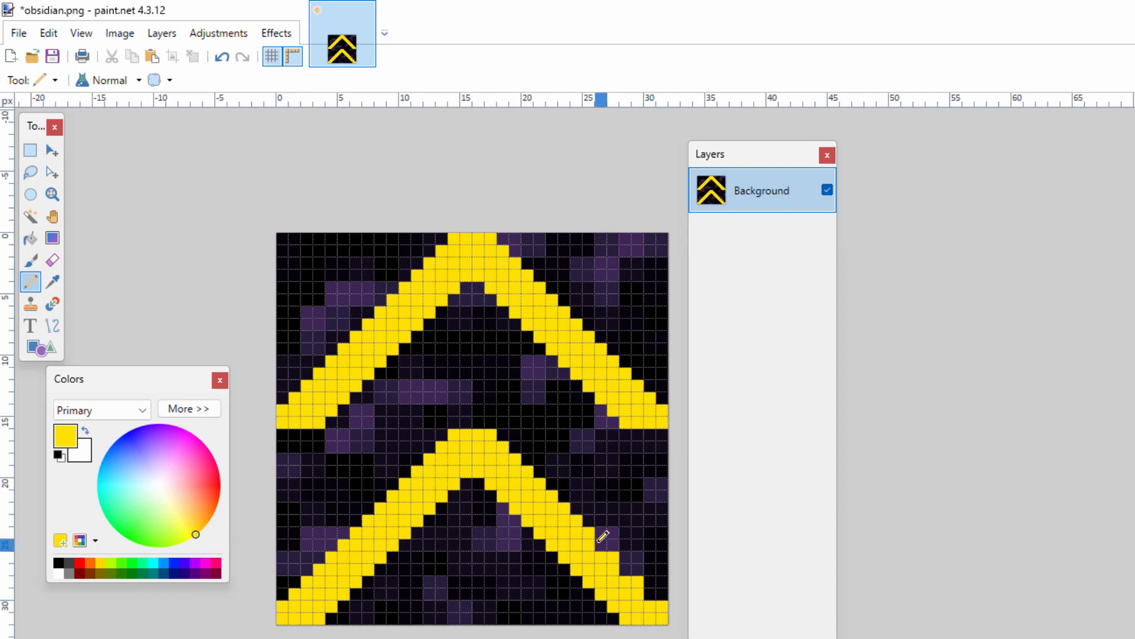
{"action": "left_click", "coordinate": [649, 594]}
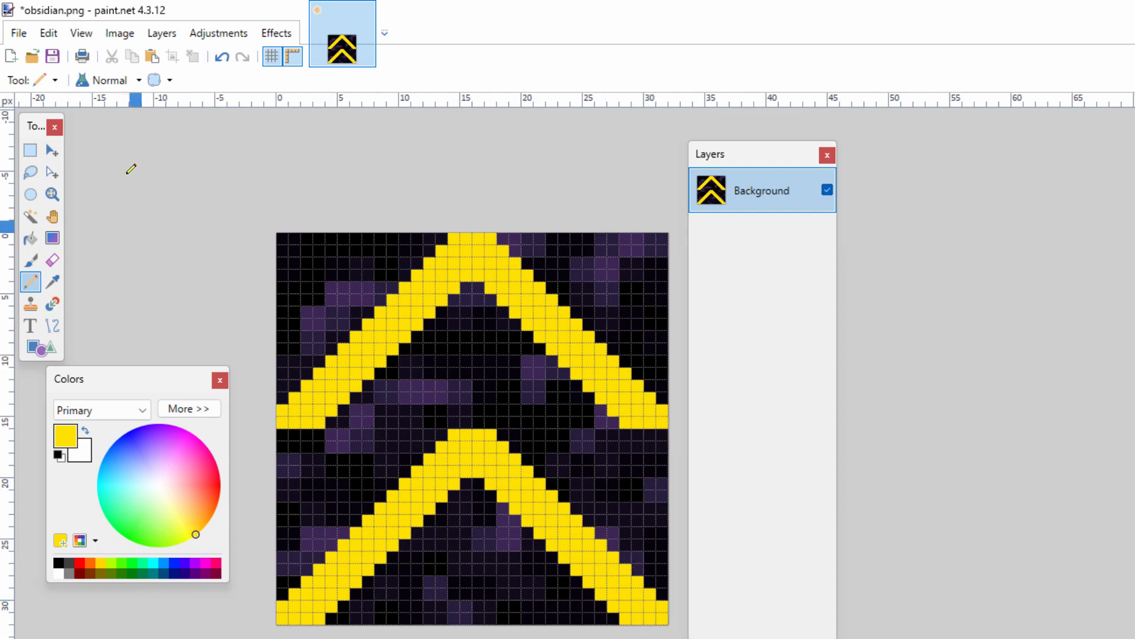
- Save the texture as a paint.net project named obsidian.pdn in C:\Pack
{"action": "left_click", "coordinate": [19, 32]}
{"action": "left_click", "coordinate": [59, 156]}
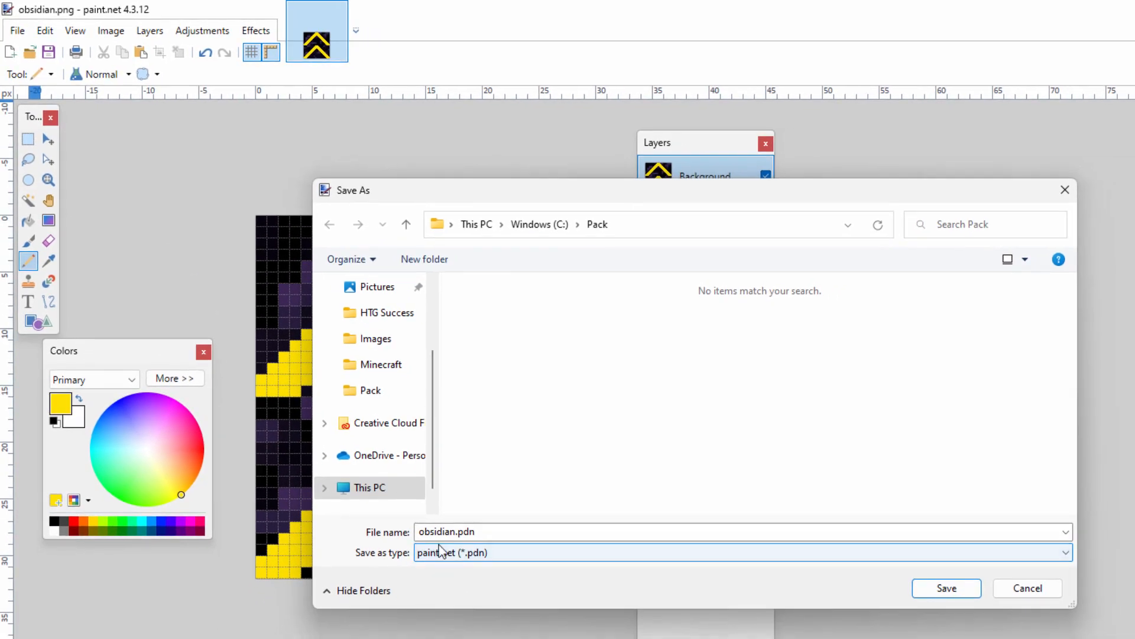
{"action": "left_click", "coordinate": [467, 532]}
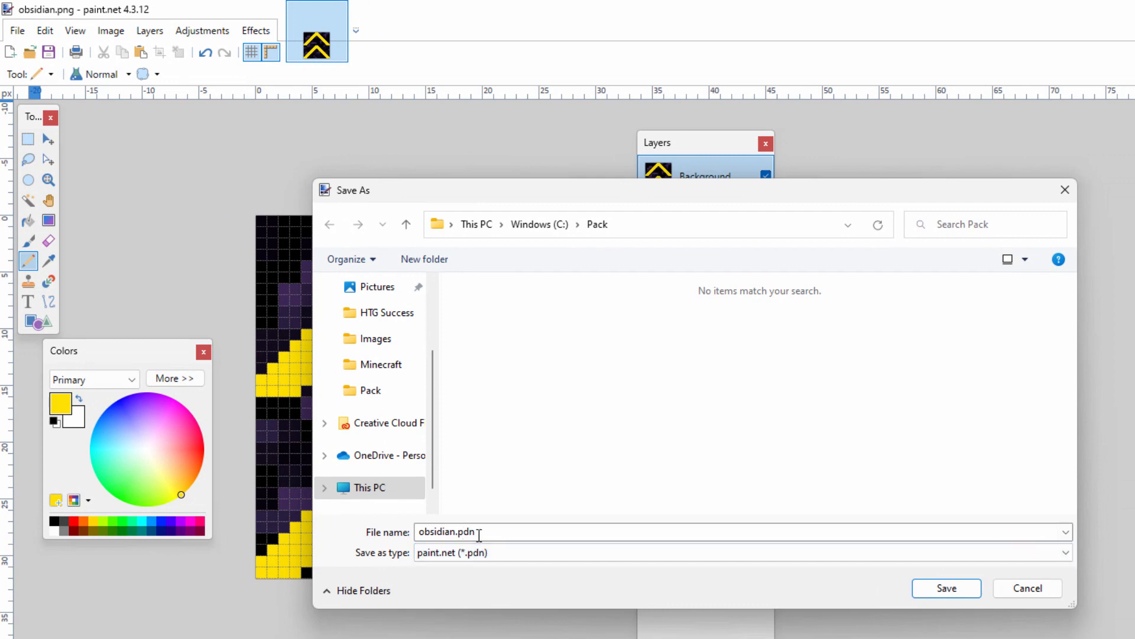
{"action": "left_click", "coordinate": [952, 589]}
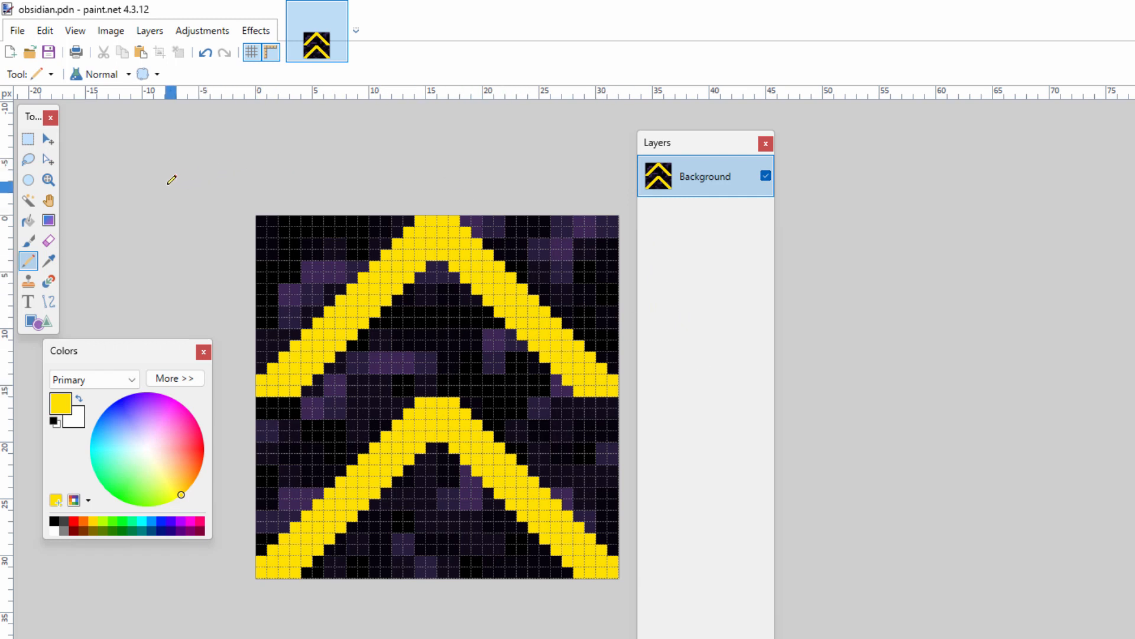
- Save a copy of the texture in PNG format as obsidian.png in C:\Pack, accepting the save settings
{"action": "left_click", "coordinate": [19, 32]}
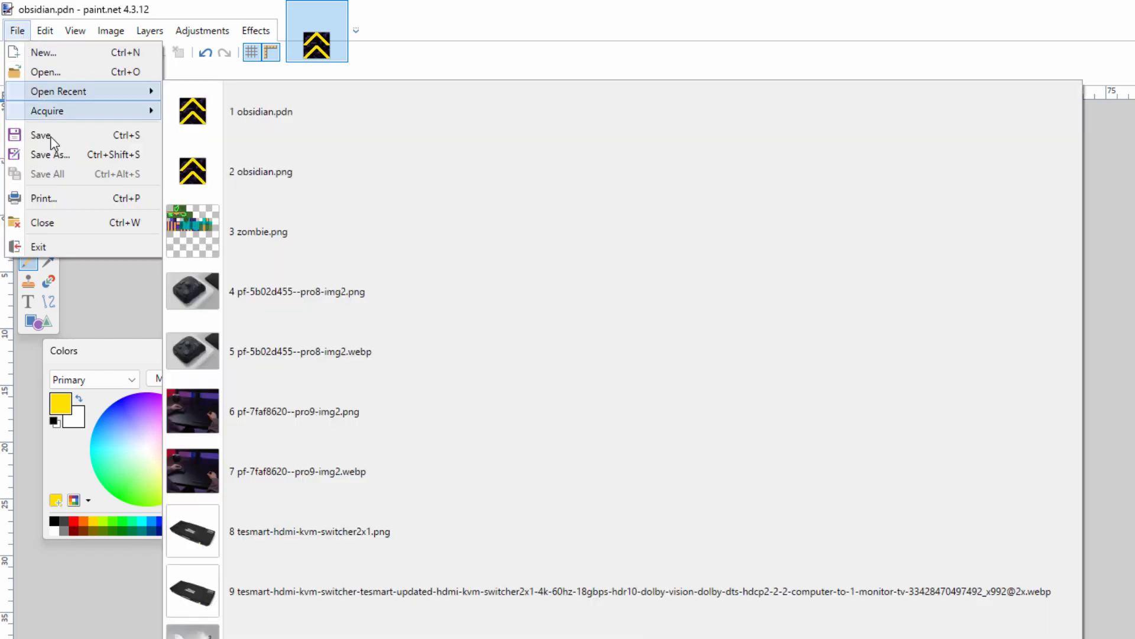
{"action": "left_click", "coordinate": [62, 153]}
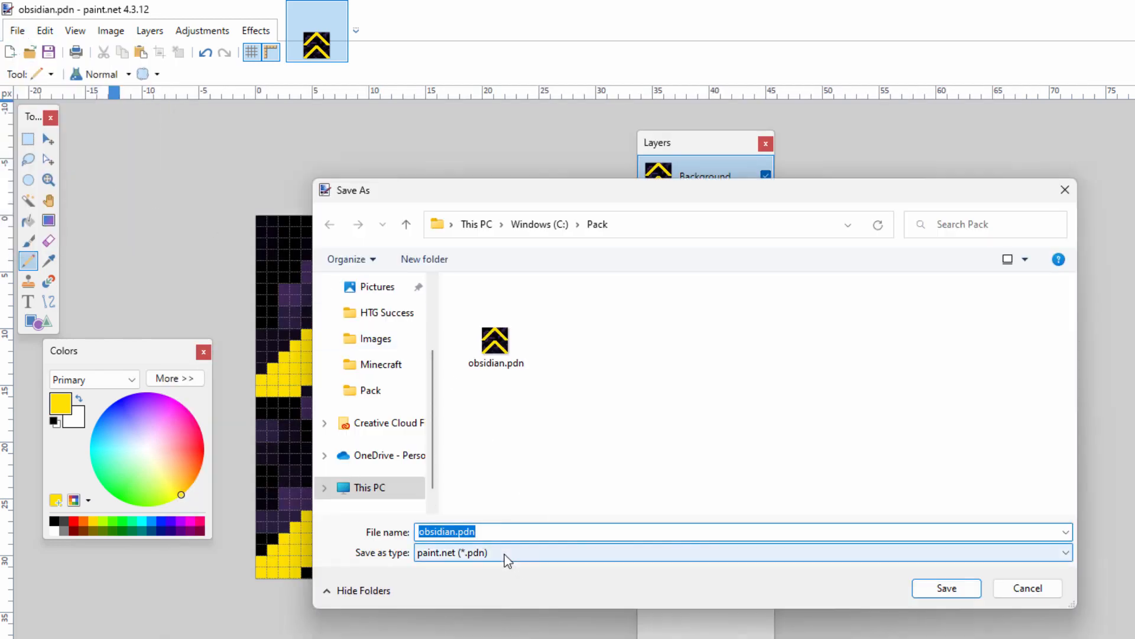
{"action": "left_click", "coordinate": [498, 553]}
{"action": "left_click", "coordinate": [598, 579]}
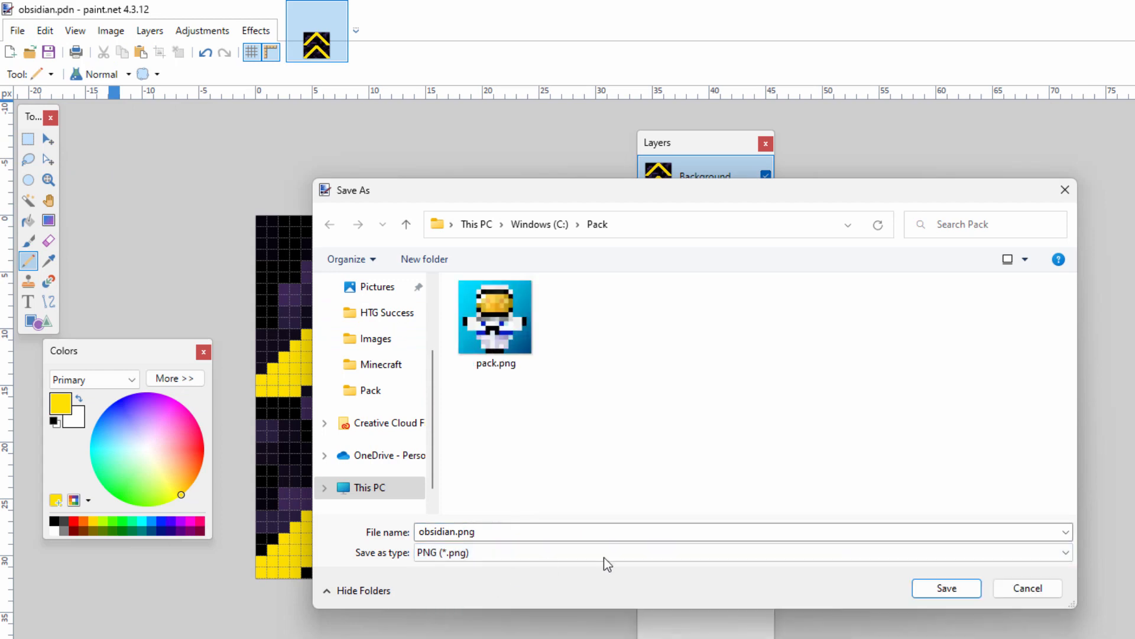
{"action": "left_click", "coordinate": [945, 591]}
{"action": "left_click", "coordinate": [727, 564]}
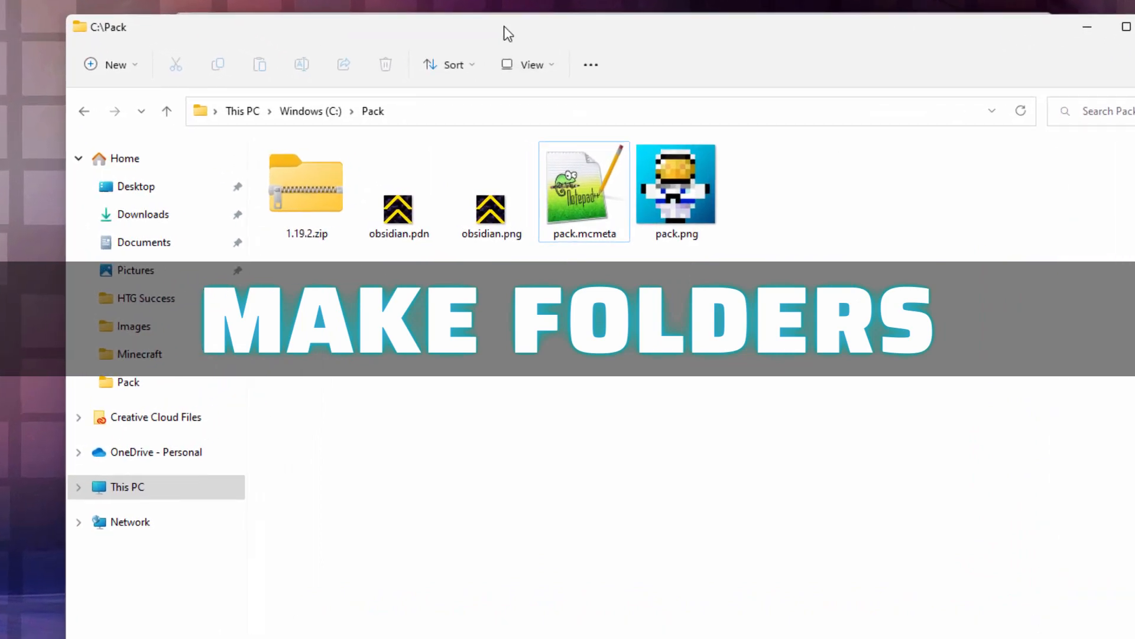
- In File Explorer, open 1.19.2.zip from C:\Pack in a separate window and browse to assets\minecraft\textures\block
{"action": "left_click_drag", "start_coordinate": [488, 118], "coordinate": [482, 91]}
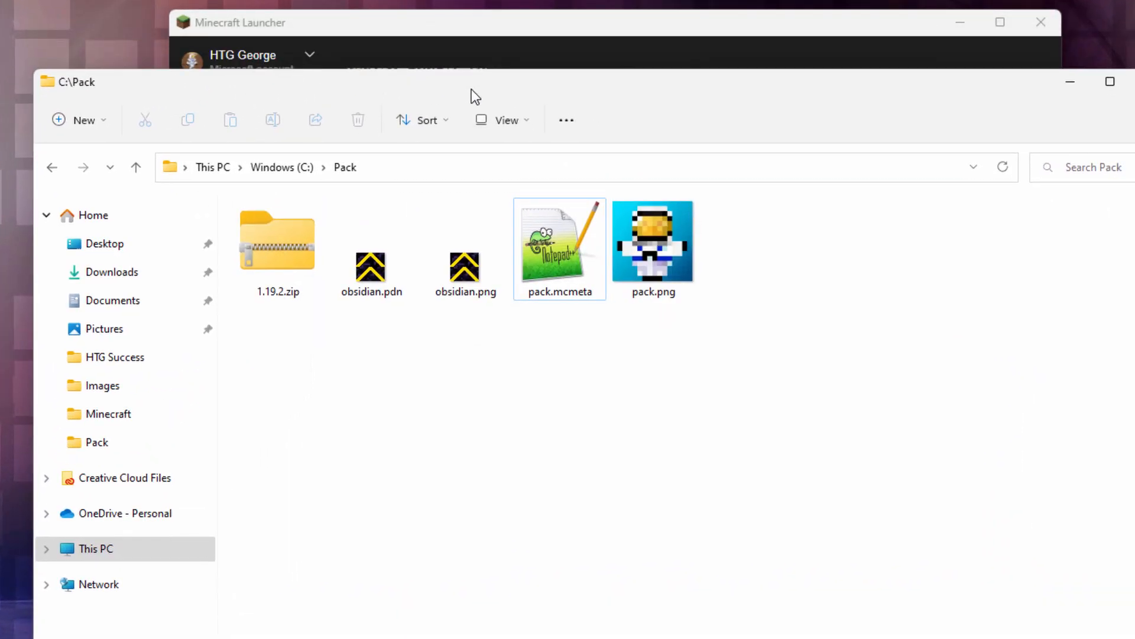
{"action": "right_click", "coordinate": [282, 244]}
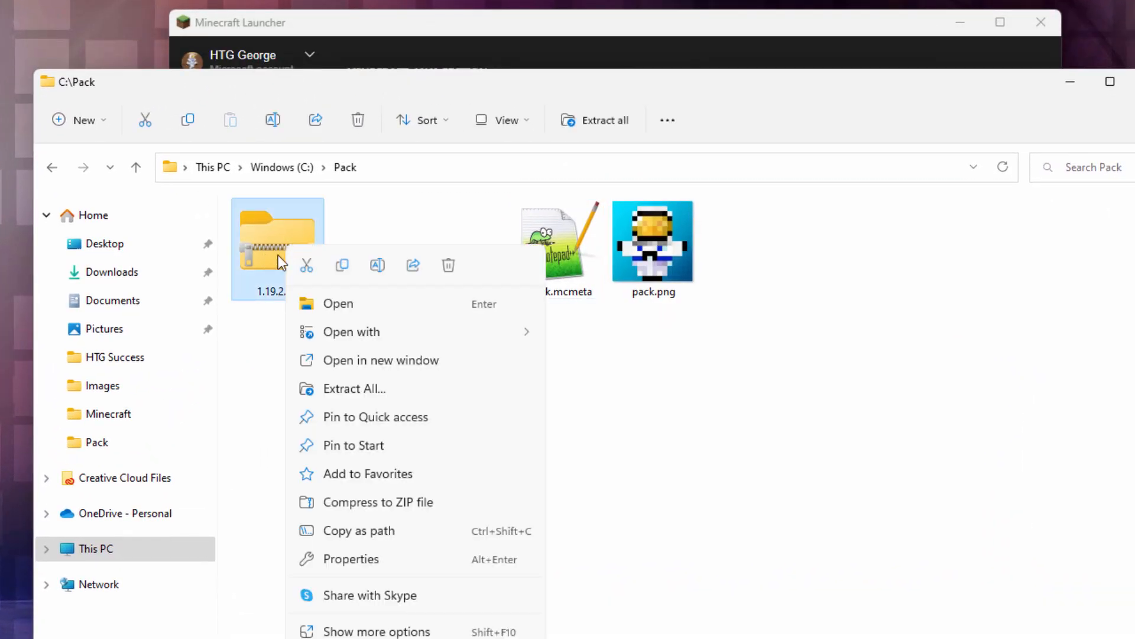
{"action": "left_click", "coordinate": [396, 360]}
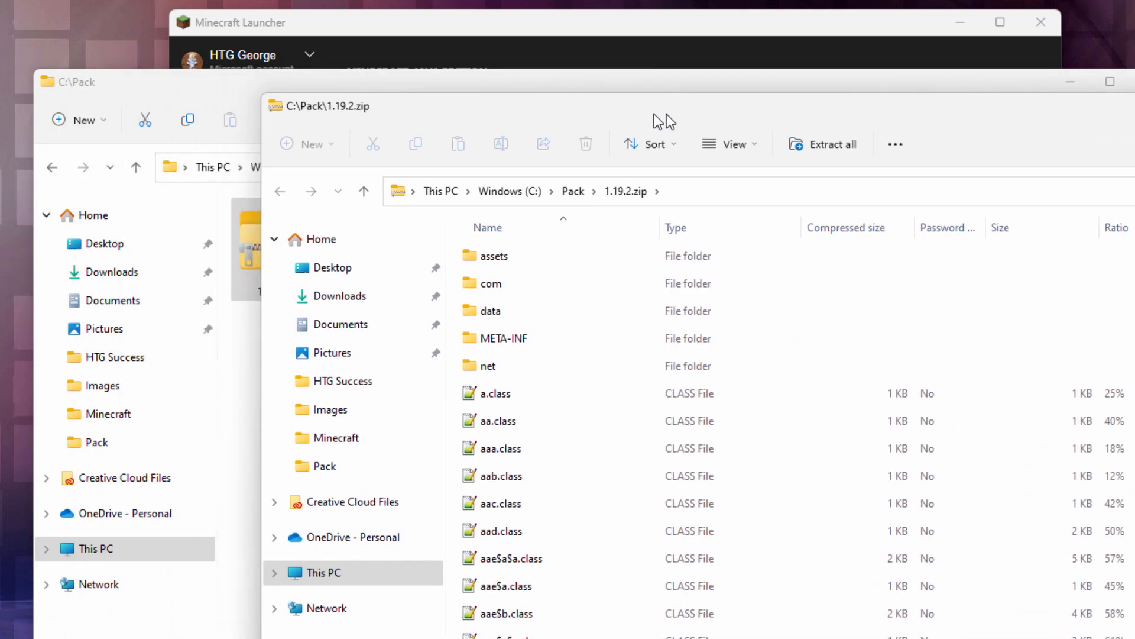
{"action": "double_click", "coordinate": [496, 293]}
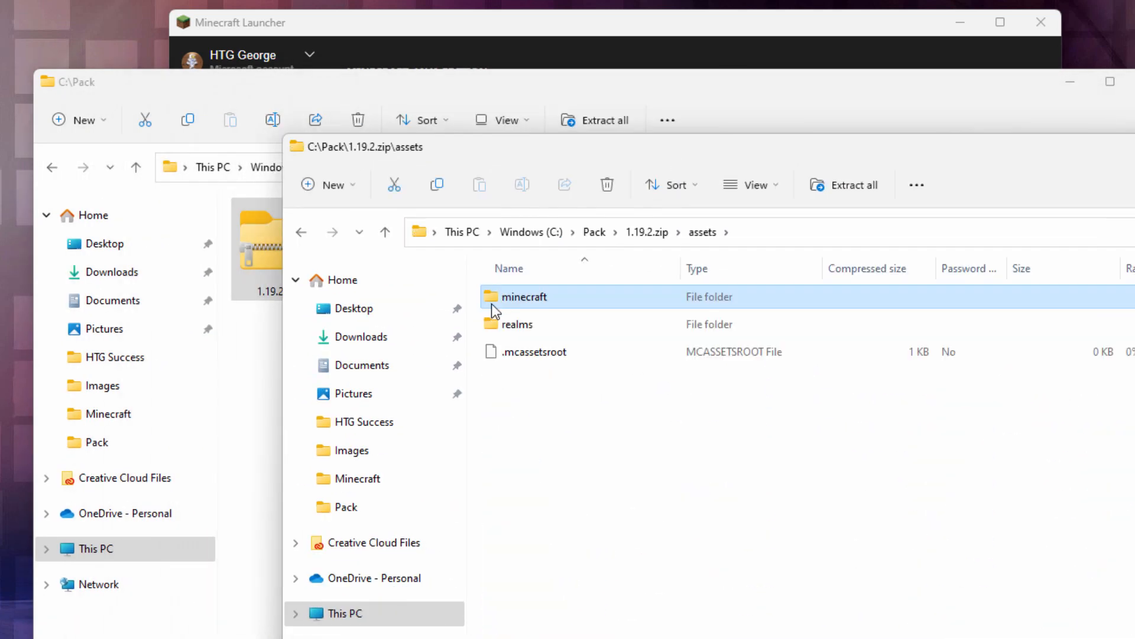
{"action": "double_click", "coordinate": [492, 301]}
{"action": "double_click", "coordinate": [488, 487]}
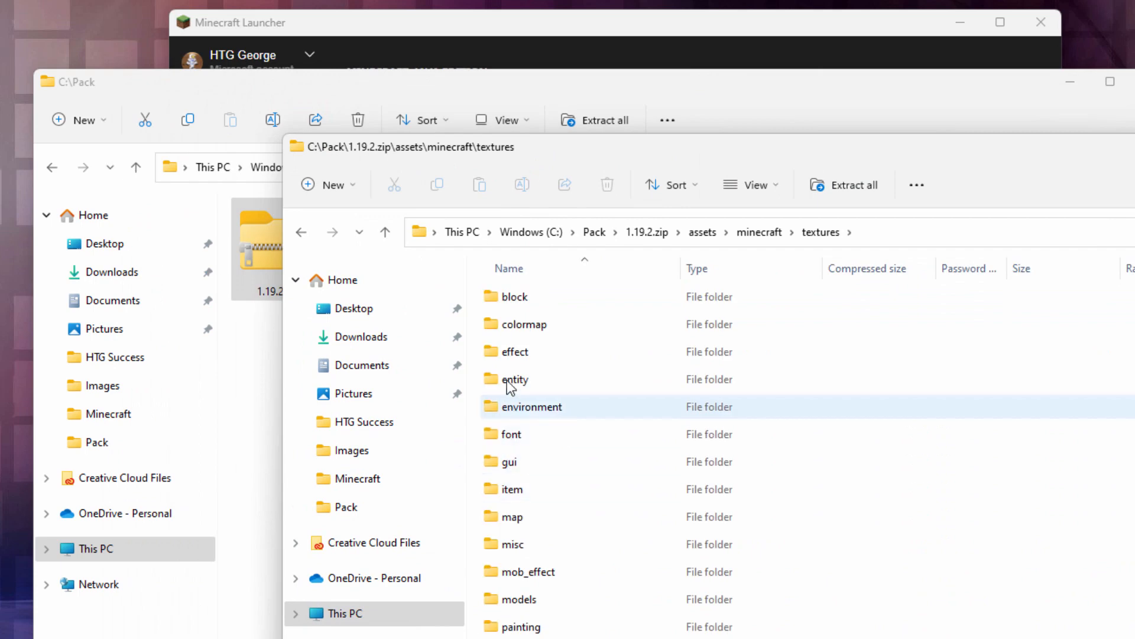
{"action": "double_click", "coordinate": [493, 302]}
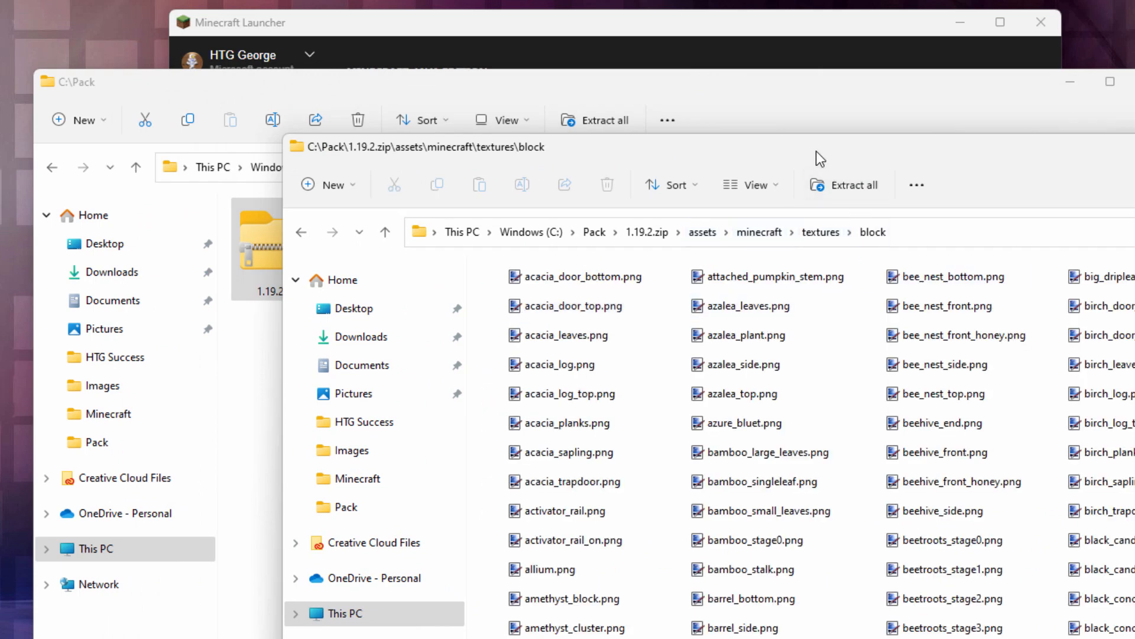
- Arrange the two Explorer windows so the zip's block folder path stays visible above the C:\Pack window
{"action": "left_click_drag", "start_coordinate": [762, 157], "coordinate": [637, 33]}
{"action": "left_click", "coordinate": [127, 624]}
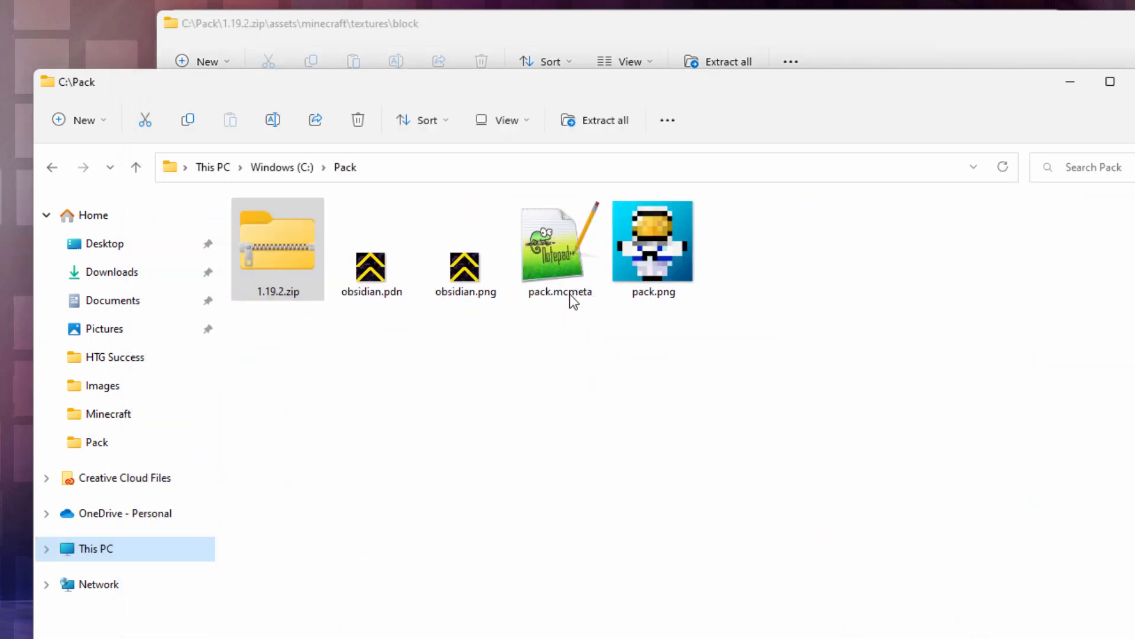
{"action": "left_click_drag", "start_coordinate": [751, 88], "coordinate": [855, 155]}
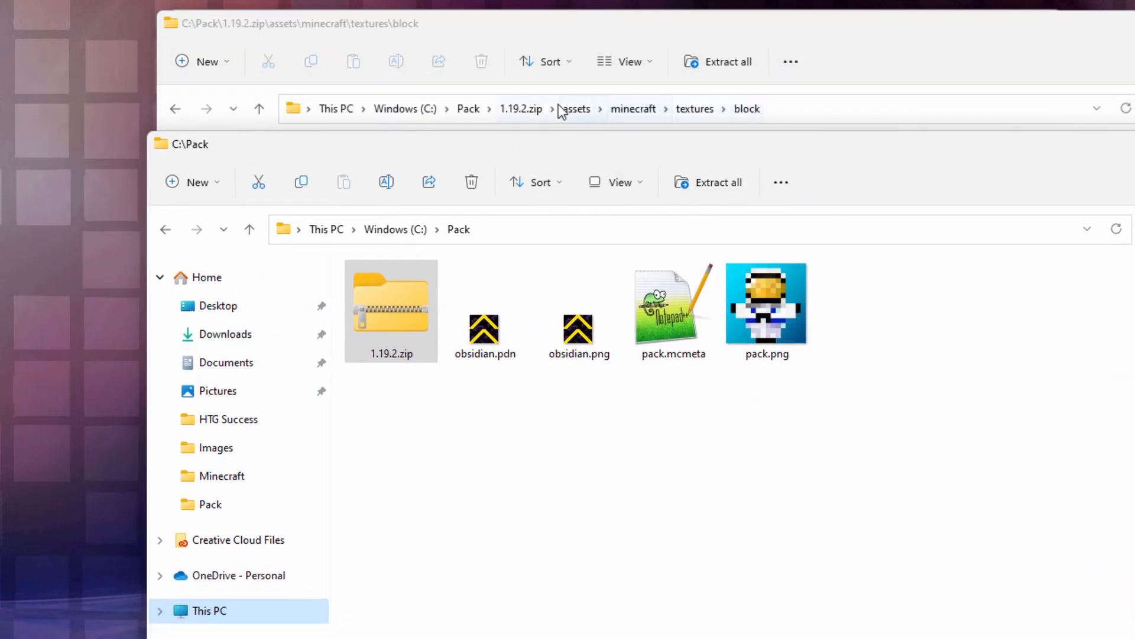
- Create a folder named assets in C:\Pack and open it
{"action": "left_click", "coordinate": [446, 437]}
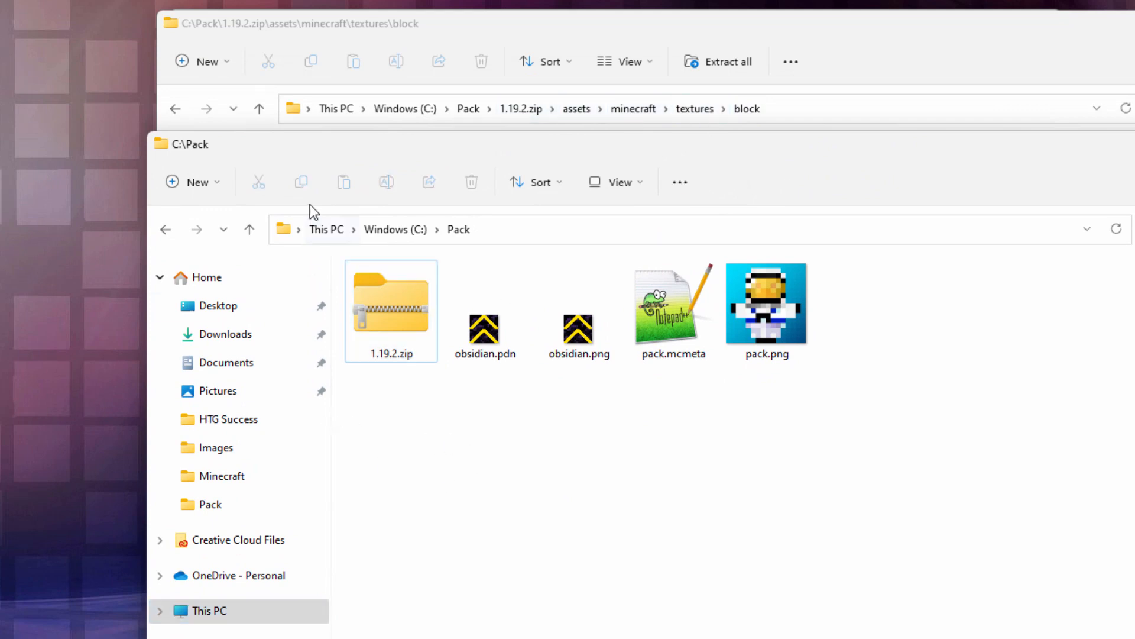
{"action": "right_click", "coordinate": [428, 432]}
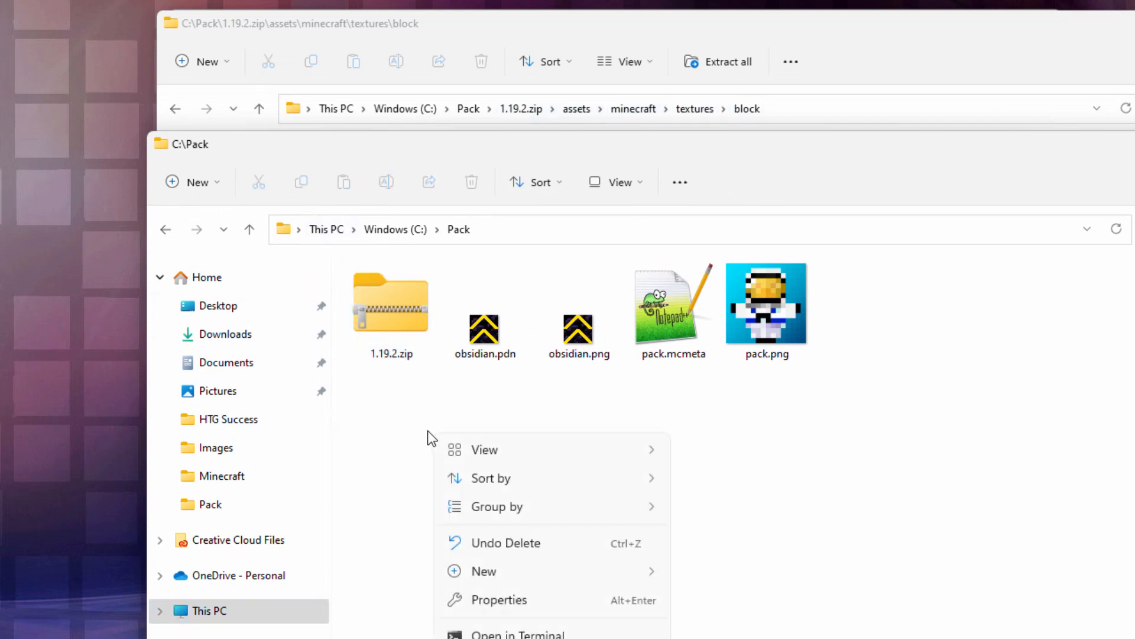
{"action": "left_click", "coordinate": [758, 263]}
{"action": "type", "text": "asse"}
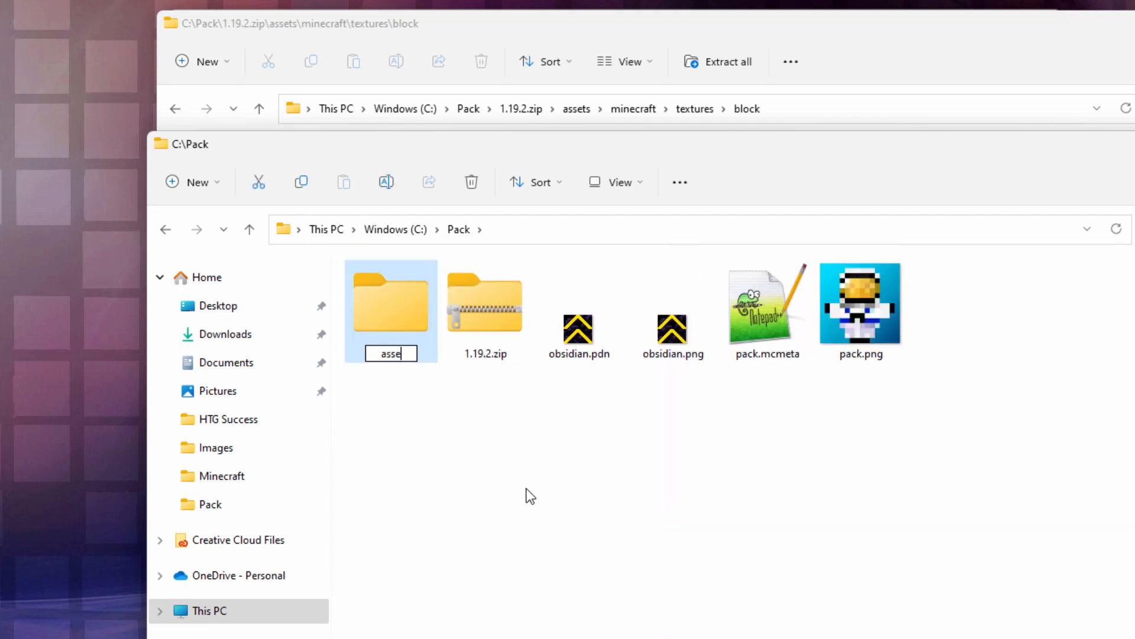
{"action": "type", "text": "ts"}
{"action": "key", "text": "Return"}
{"action": "double_click", "coordinate": [427, 349]}
- Create a folder named minecraft inside the assets folder and open it
{"action": "right_click", "coordinate": [420, 341]}
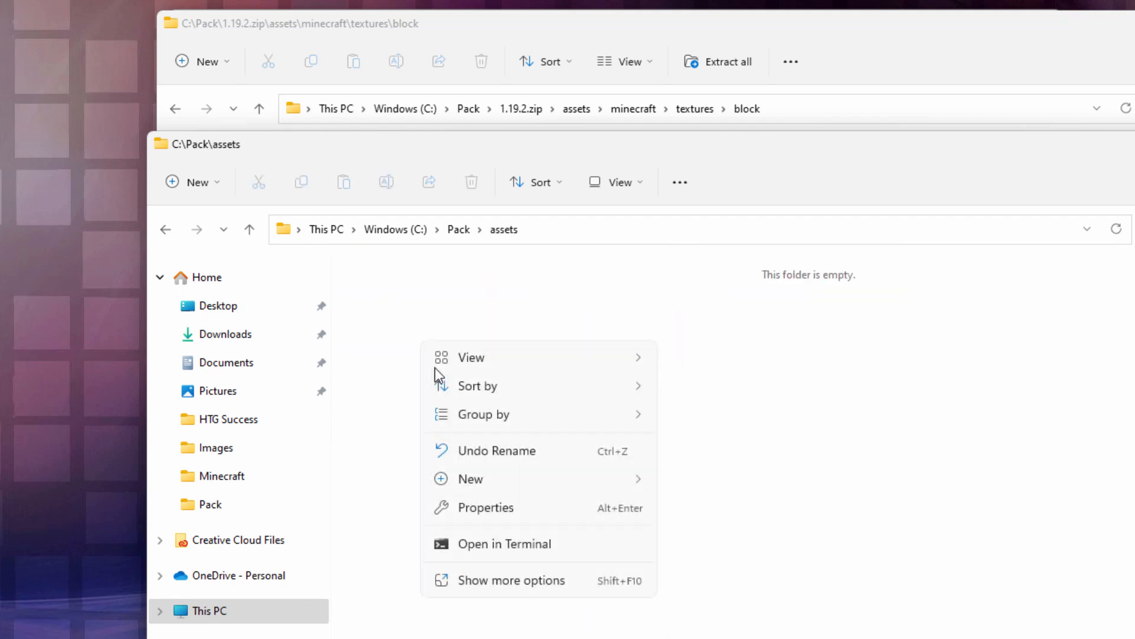
{"action": "mouse_move", "coordinate": [497, 479]}
{"action": "left_click", "coordinate": [730, 483]}
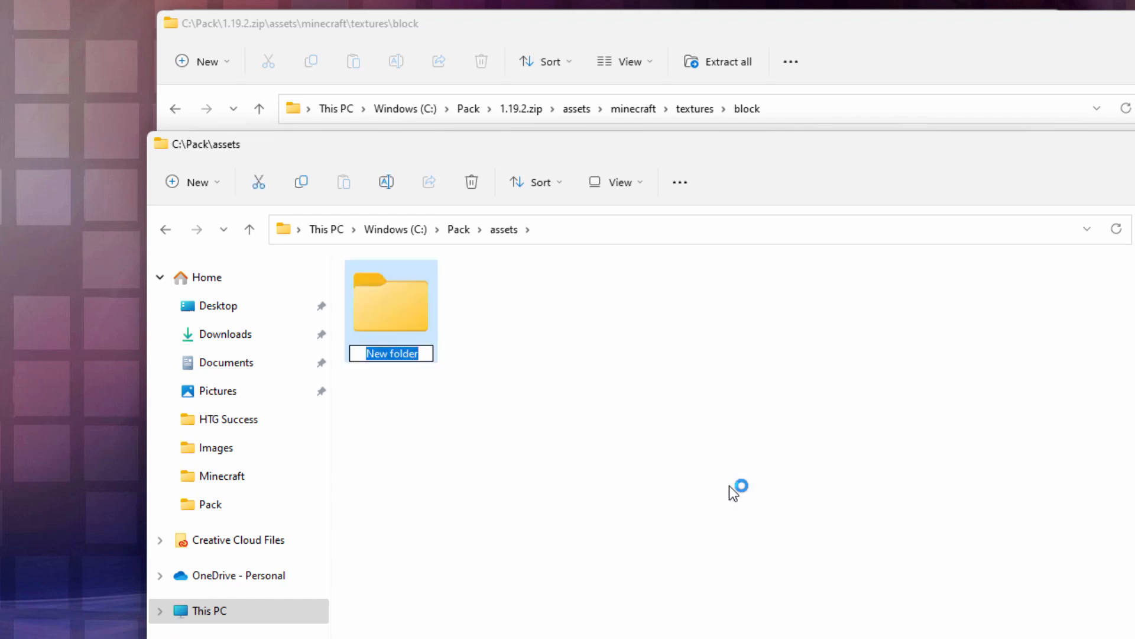
{"action": "type", "text": "minecraft"}
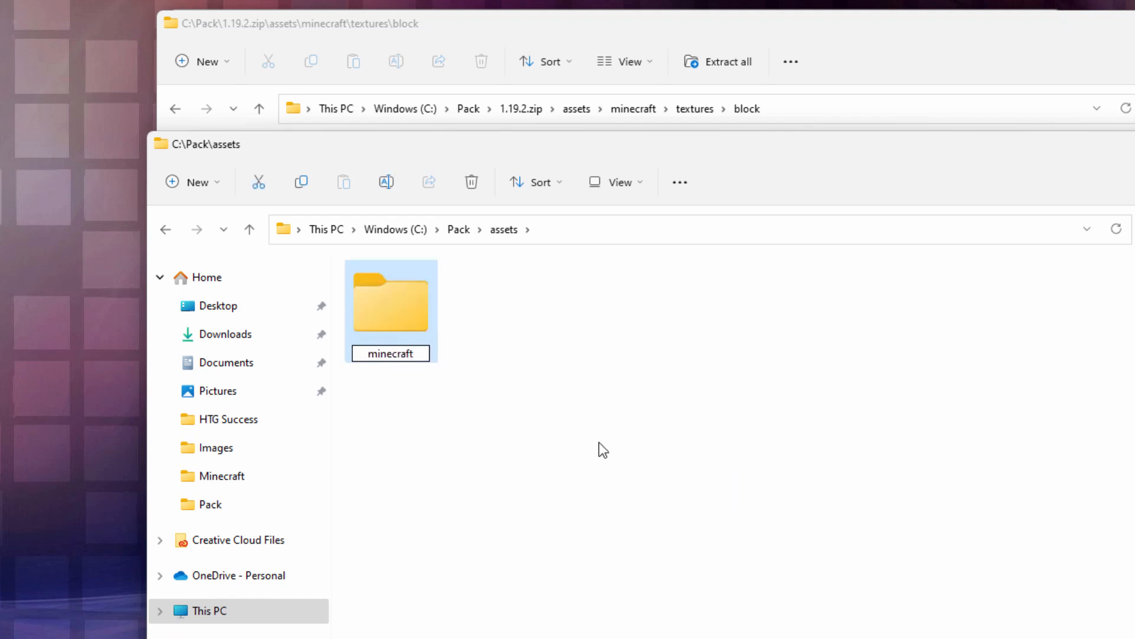
{"action": "left_click", "coordinate": [598, 450]}
{"action": "double_click", "coordinate": [396, 309]}
- Create a folder named textures inside the minecraft folder and open it
{"action": "right_click", "coordinate": [508, 349]}
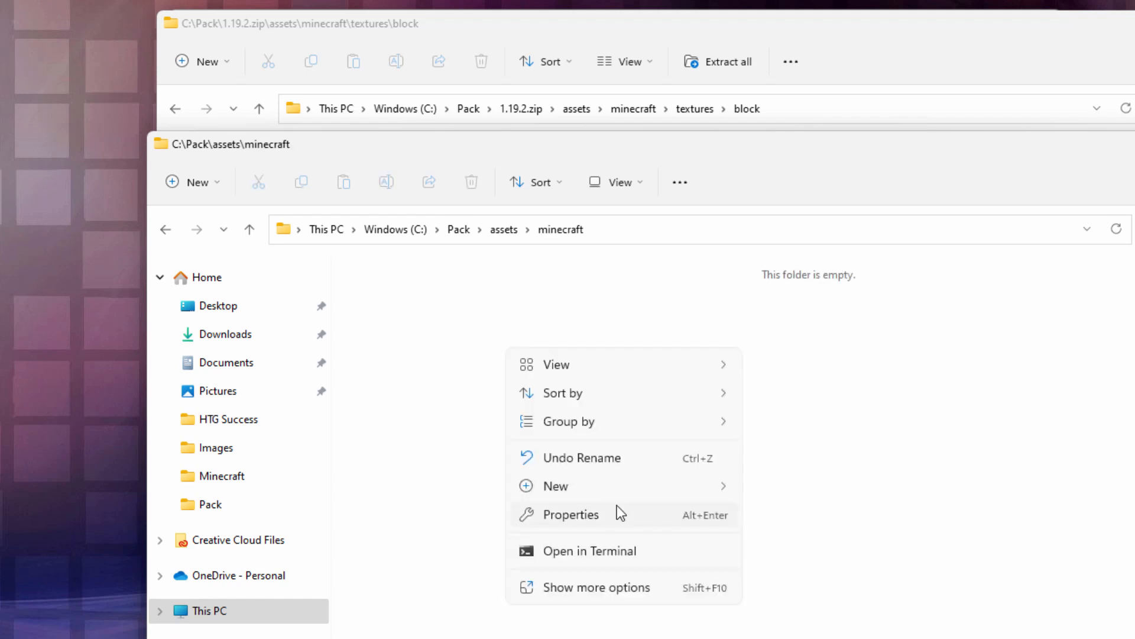
{"action": "mouse_move", "coordinate": [608, 488]}
{"action": "left_click", "coordinate": [791, 493]}
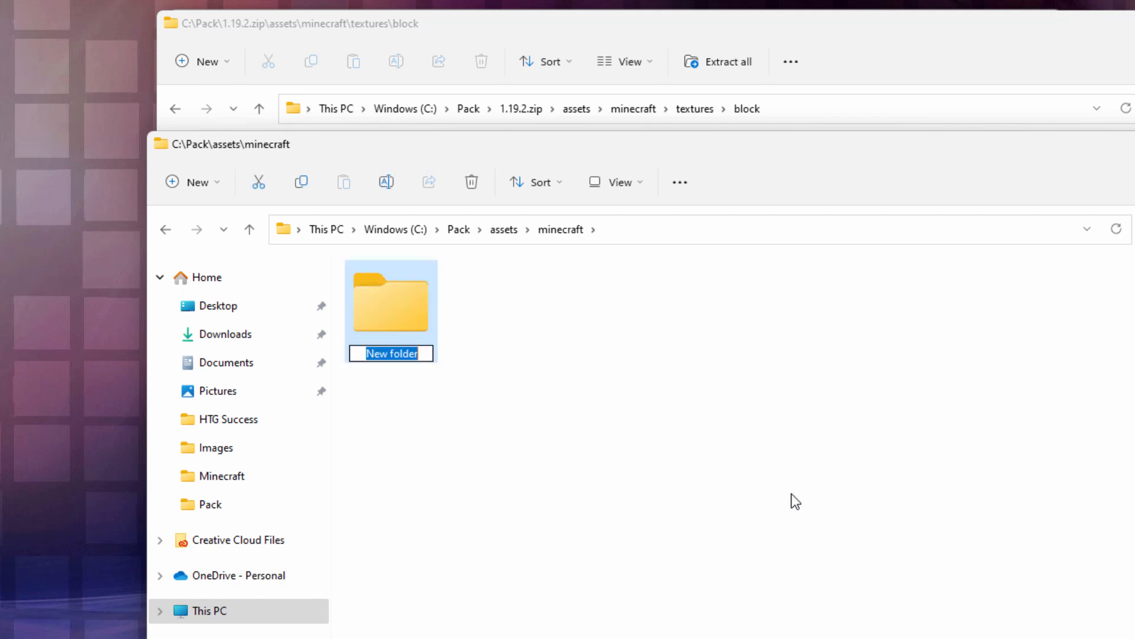
{"action": "type", "text": "textures"}
{"action": "double_click", "coordinate": [404, 316]}
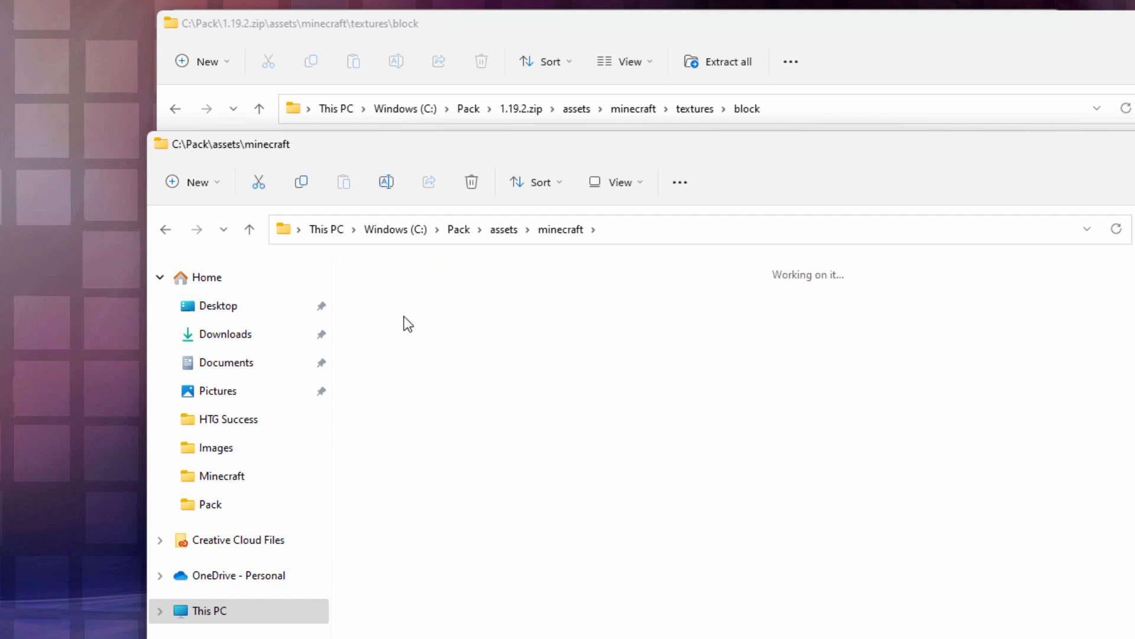
- Create a folder named block inside the textures folder and open it
{"action": "right_click", "coordinate": [486, 370]}
{"action": "mouse_move", "coordinate": [540, 507]}
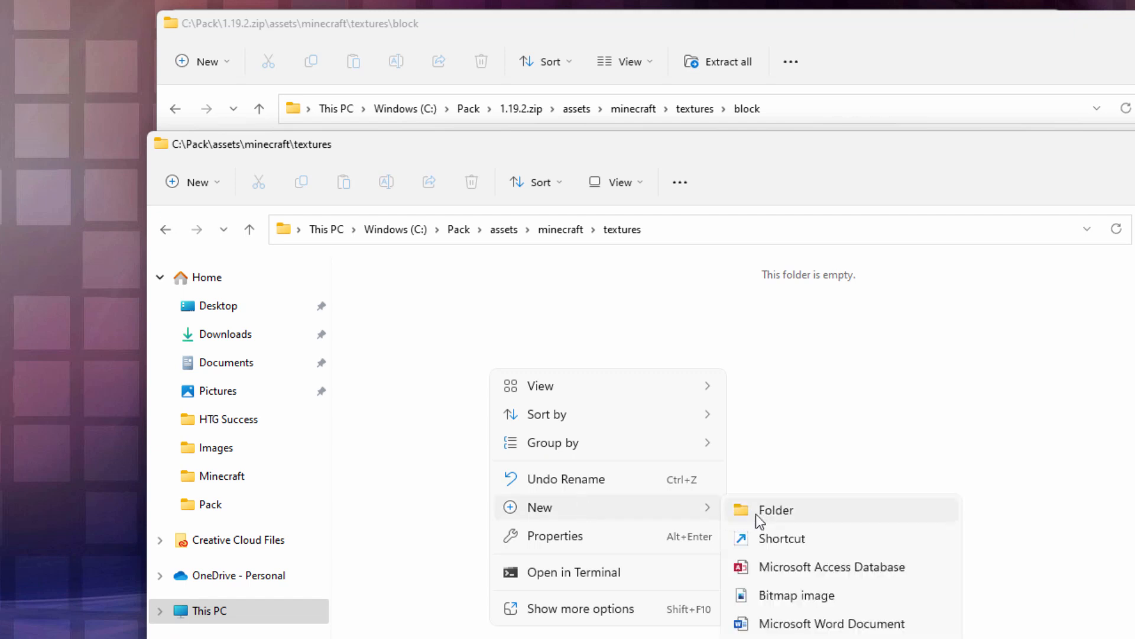
{"action": "left_click", "coordinate": [759, 512]}
{"action": "type", "text": "block"}
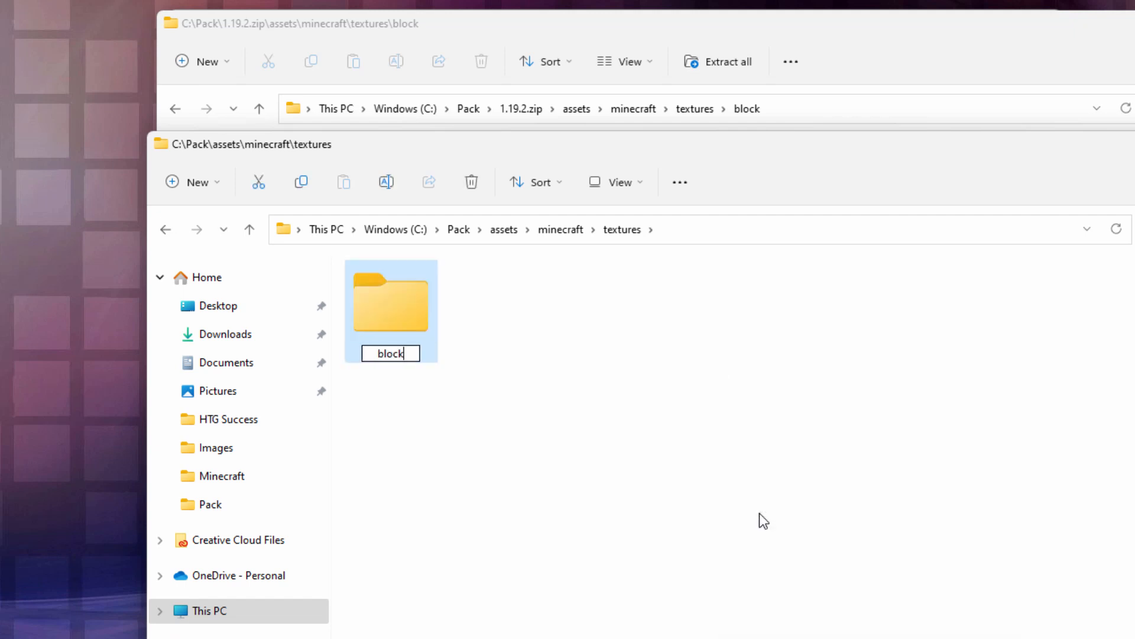
{"action": "left_click", "coordinate": [405, 396]}
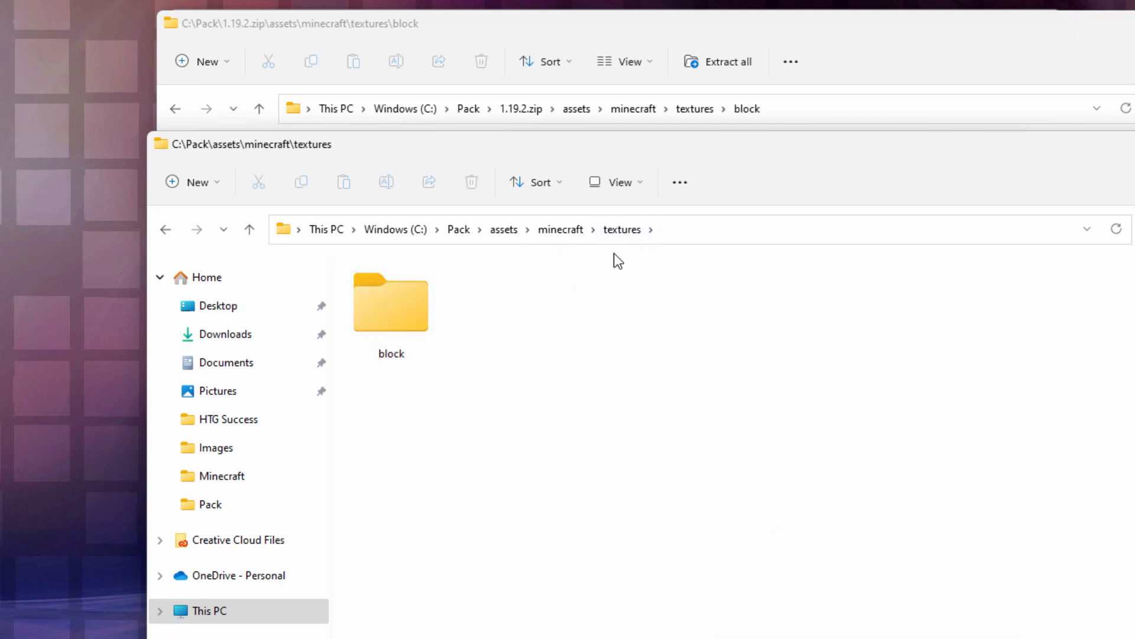
{"action": "double_click", "coordinate": [391, 303]}
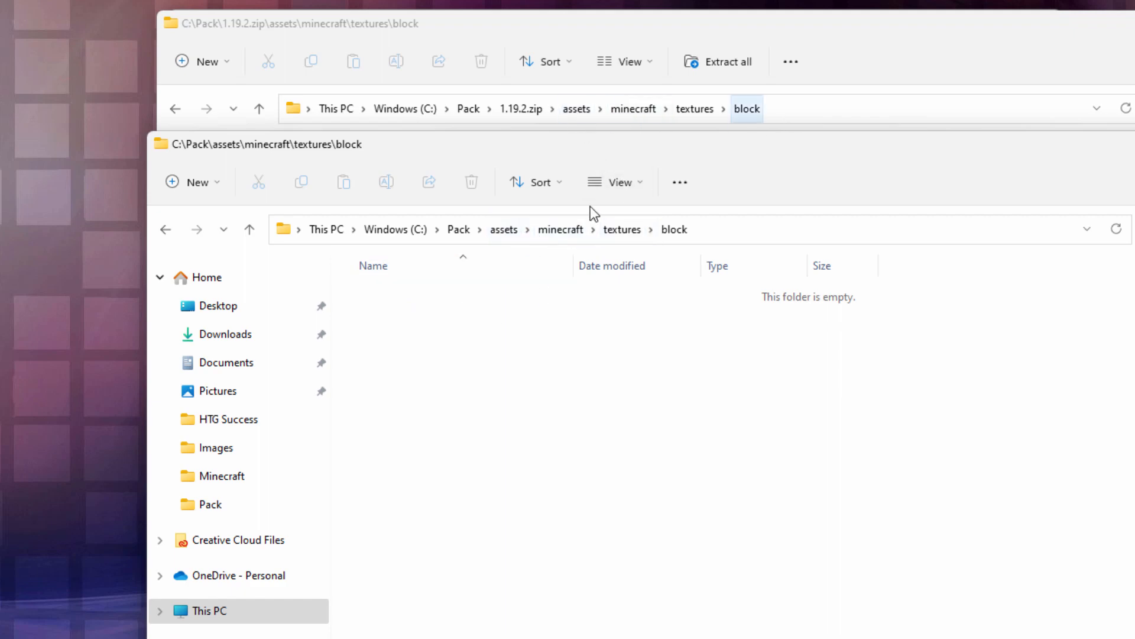
- Close the Explorer window showing the zip's block folder and copy obsidian.png from C:\Pack
{"action": "left_click", "coordinate": [838, 57]}
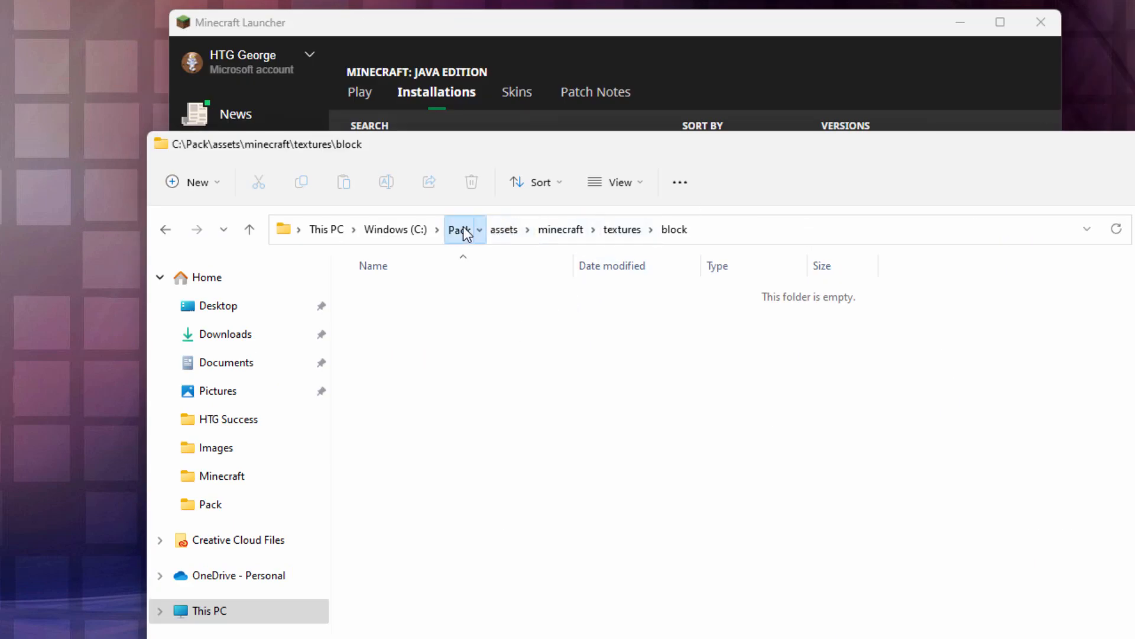
{"action": "left_click", "coordinate": [461, 230]}
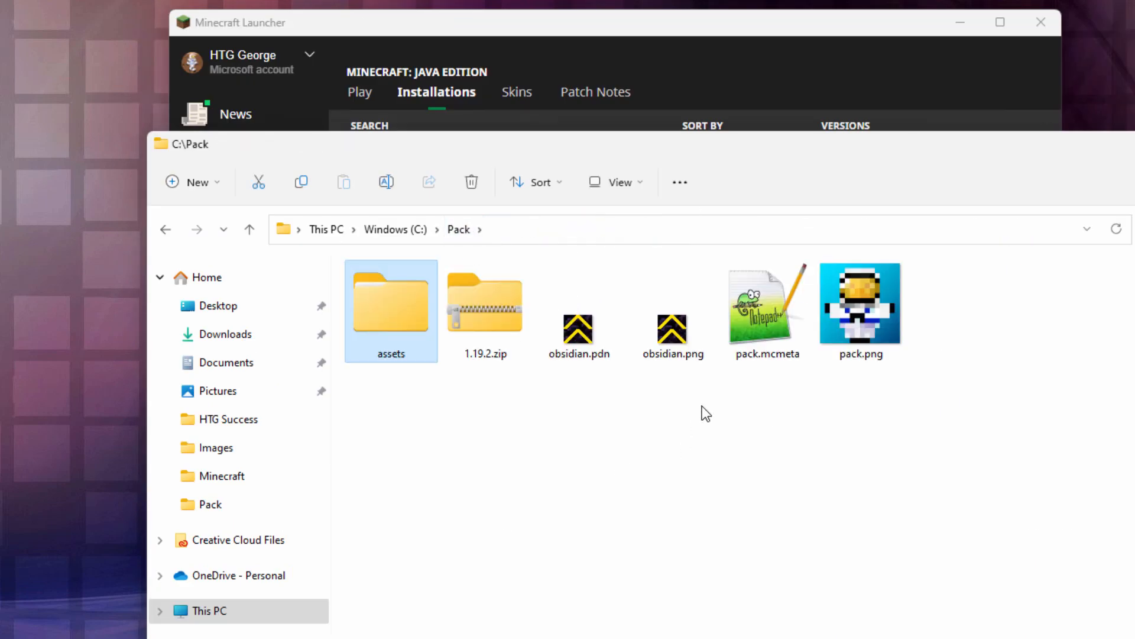
{"action": "left_click", "coordinate": [673, 331]}
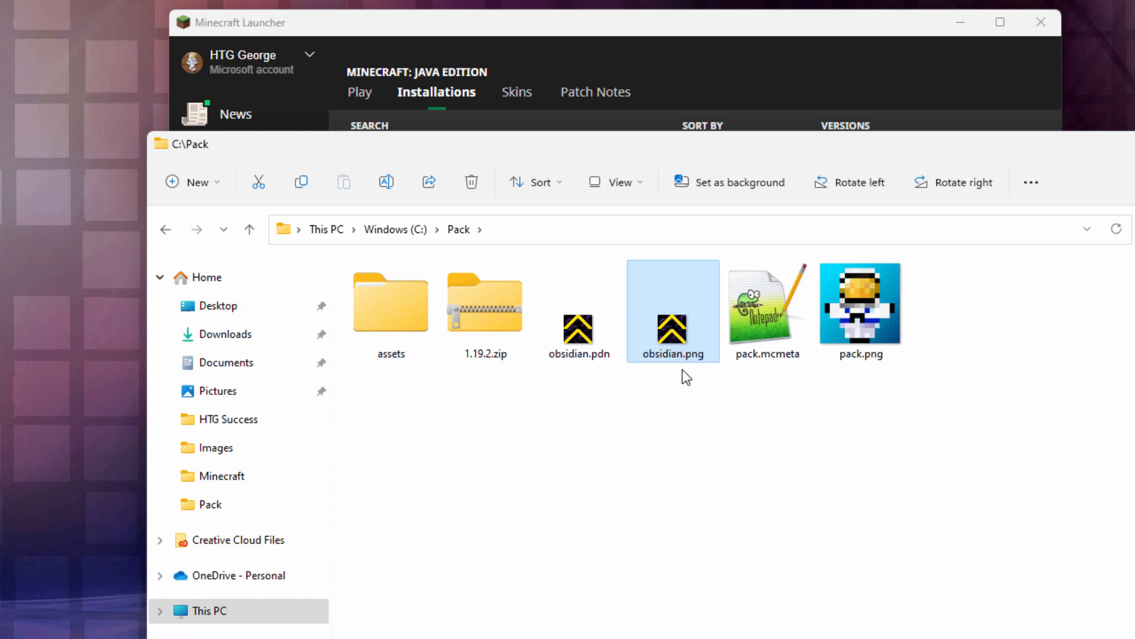
{"action": "right_click", "coordinate": [665, 334]}
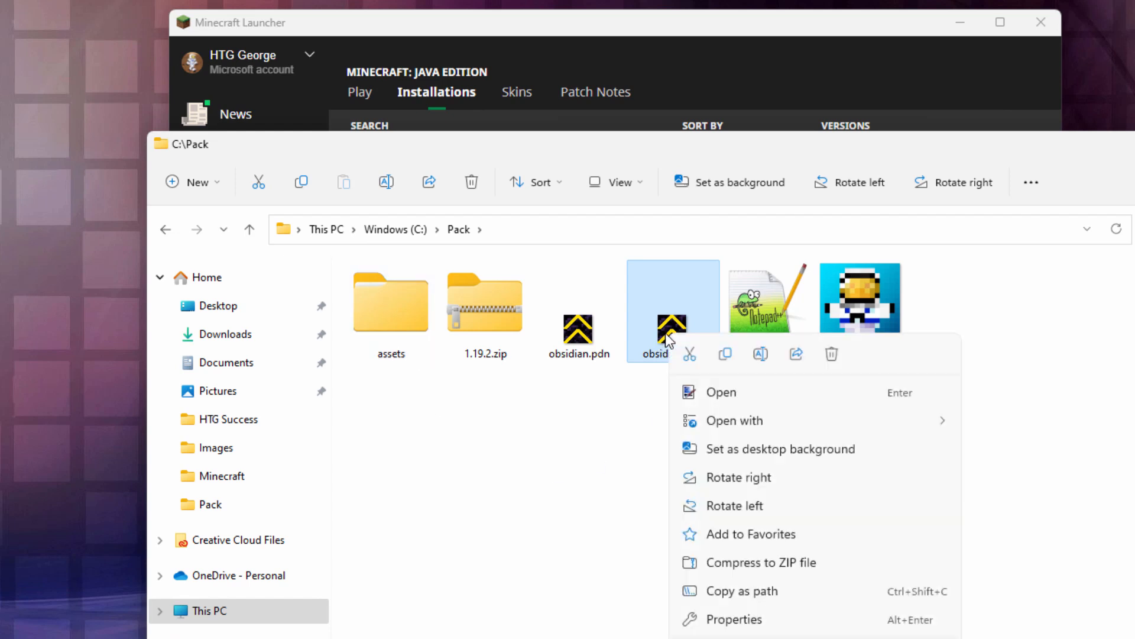
{"action": "left_click", "coordinate": [728, 353]}
- Paste obsidian.png into C:\Pack\assets\minecraft\textures\block
{"action": "double_click", "coordinate": [407, 312]}
{"action": "double_click", "coordinate": [407, 313]}
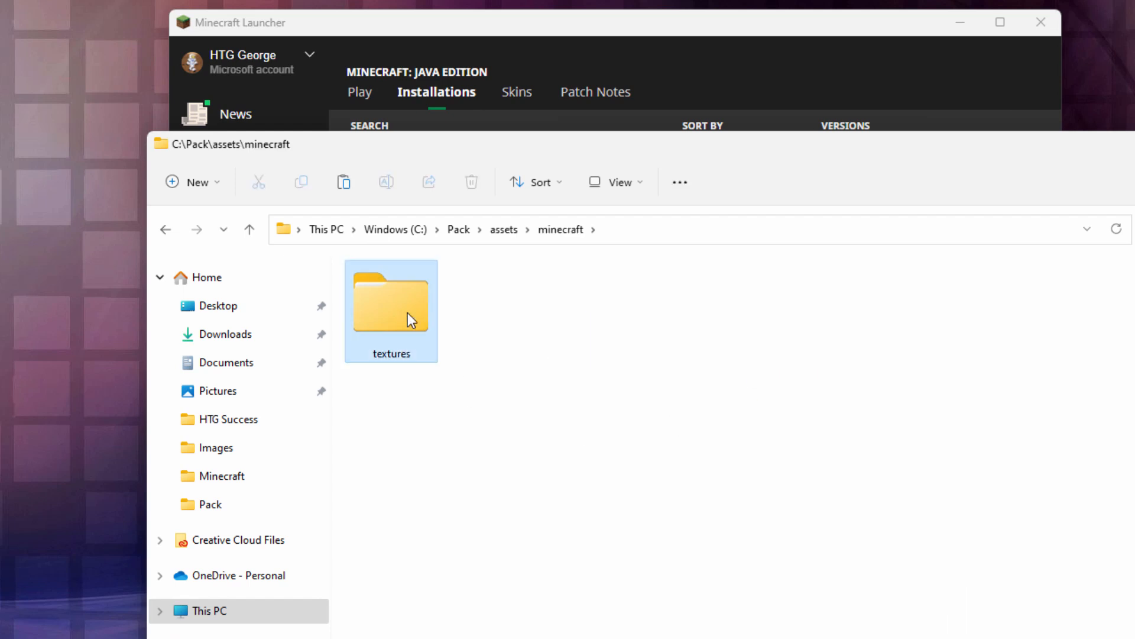
{"action": "double_click", "coordinate": [407, 313]}
{"action": "double_click", "coordinate": [407, 312]}
{"action": "right_click", "coordinate": [441, 328]}
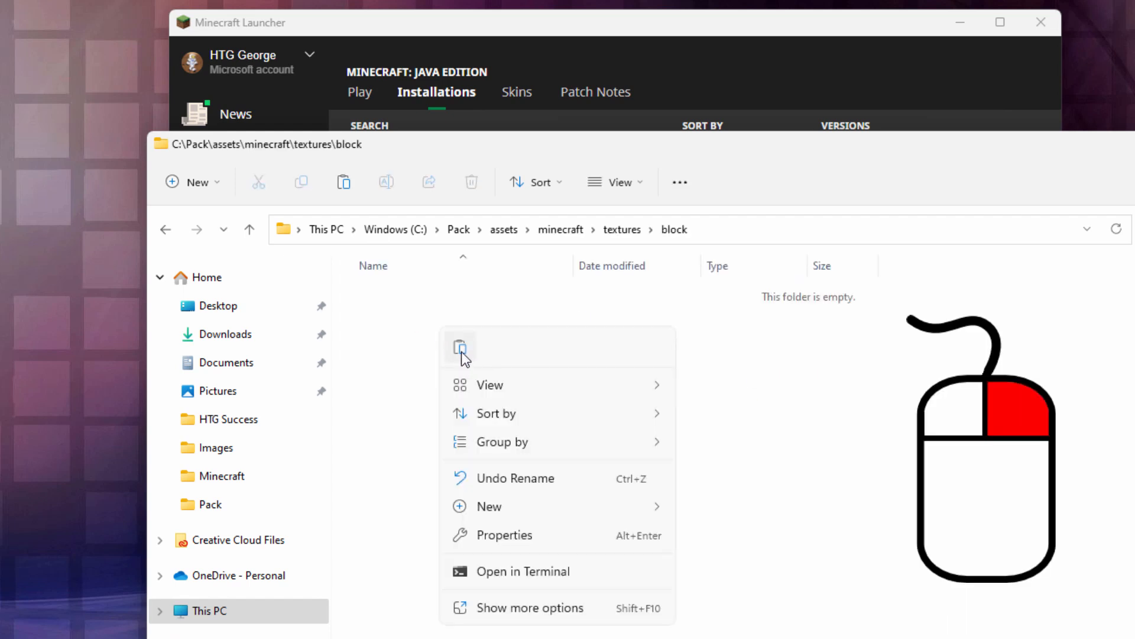
{"action": "left_click", "coordinate": [461, 352]}
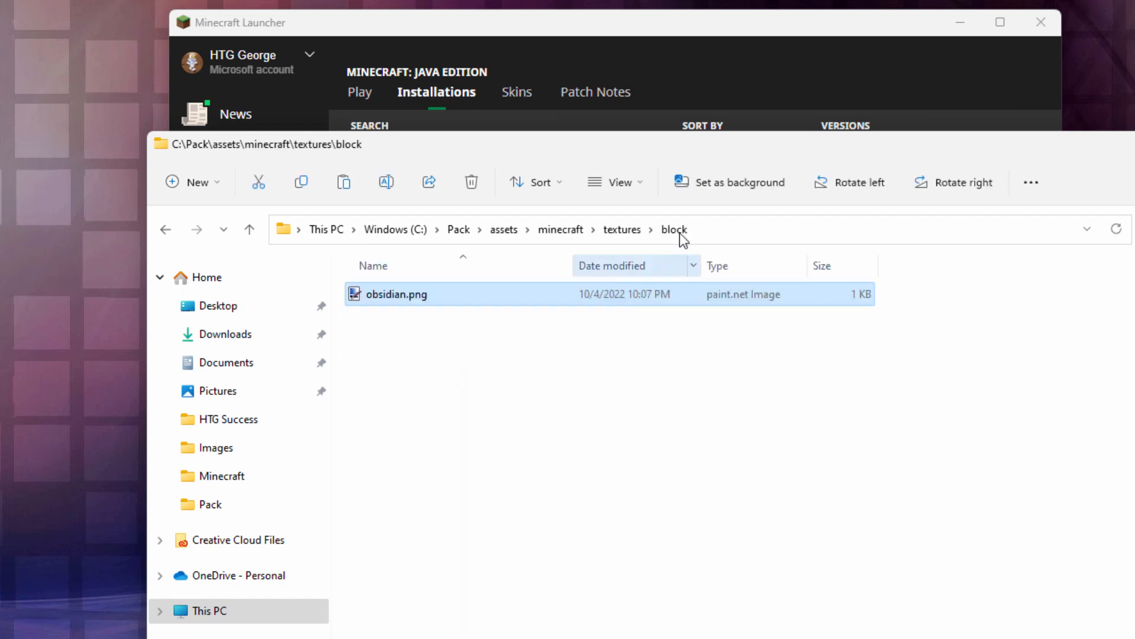
- Open pack.mcmeta from C:\Pack in Notepad++ and re-enter the pack_format value as 9
{"action": "left_click", "coordinate": [459, 230]}
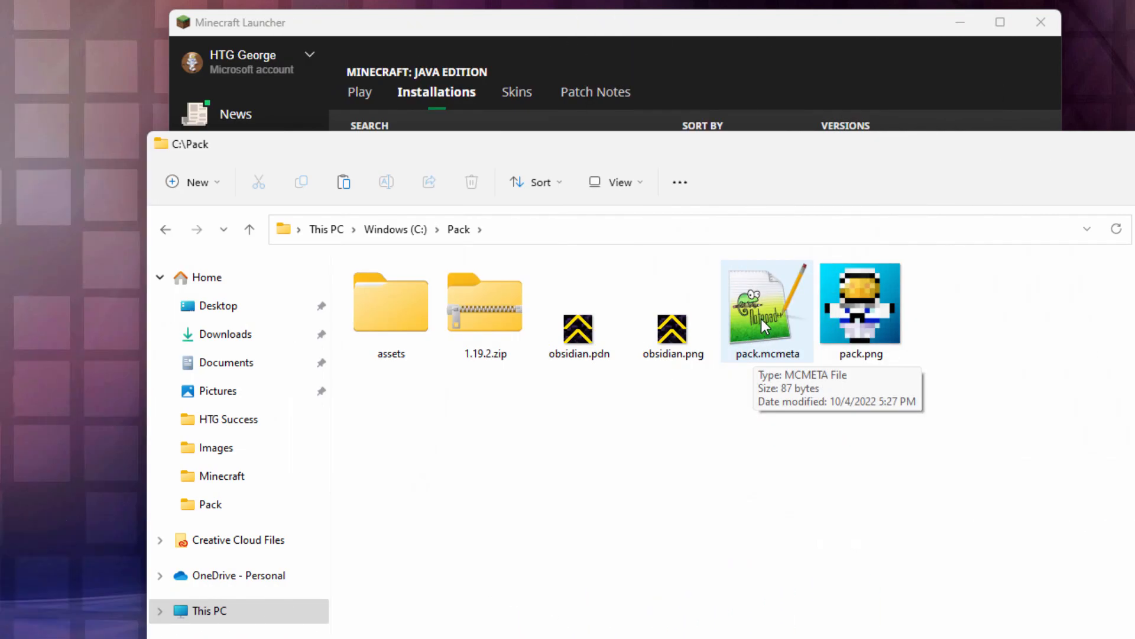
{"action": "double_click", "coordinate": [762, 320]}
{"action": "left_click", "coordinate": [419, 183]}
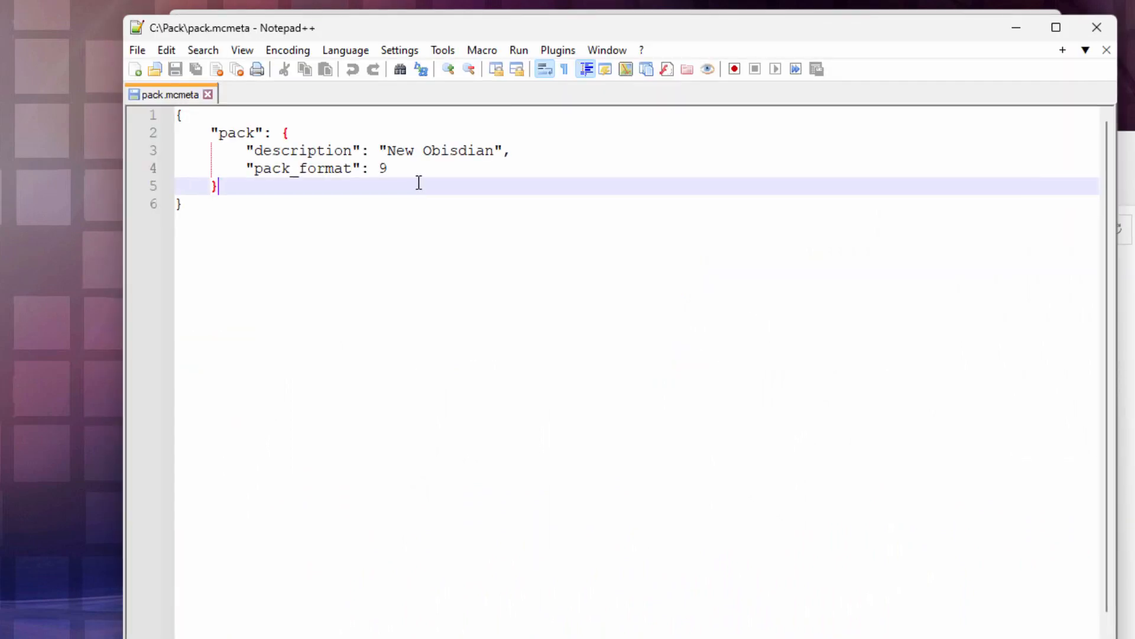
{"action": "left_click", "coordinate": [424, 172]}
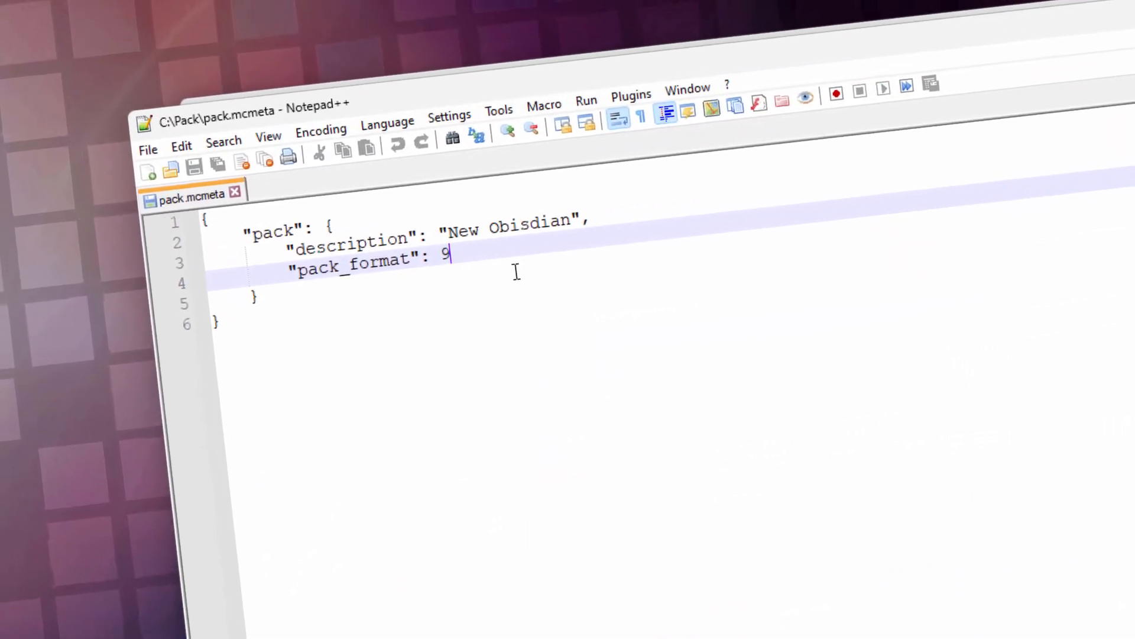
{"action": "key", "text": "BackSpace"}
{"action": "type", "text": "9"}
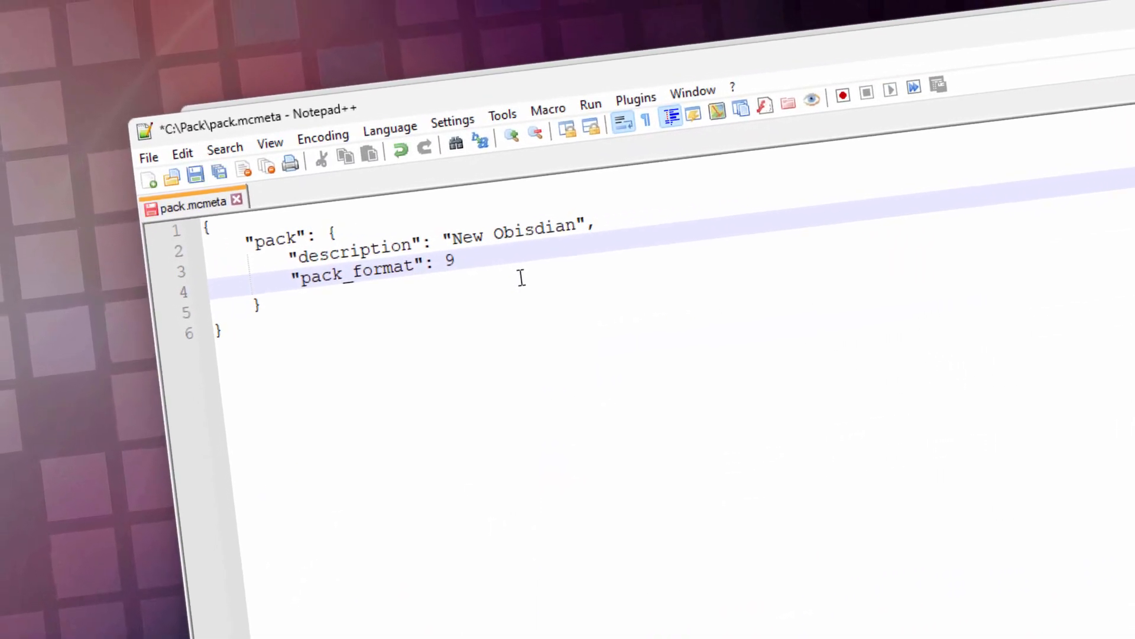
- Highlight the description text in pack.mcmeta to review it, then clear the selection
{"action": "left_click", "coordinate": [543, 232]}
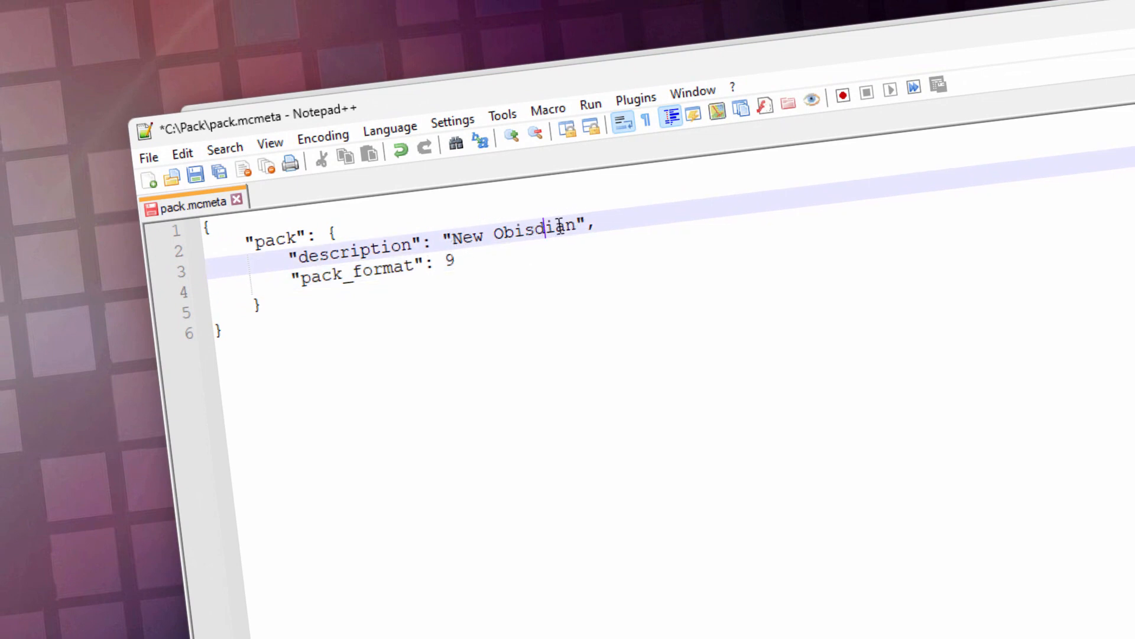
{"action": "left_click_drag", "start_coordinate": [578, 220], "coordinate": [454, 235]}
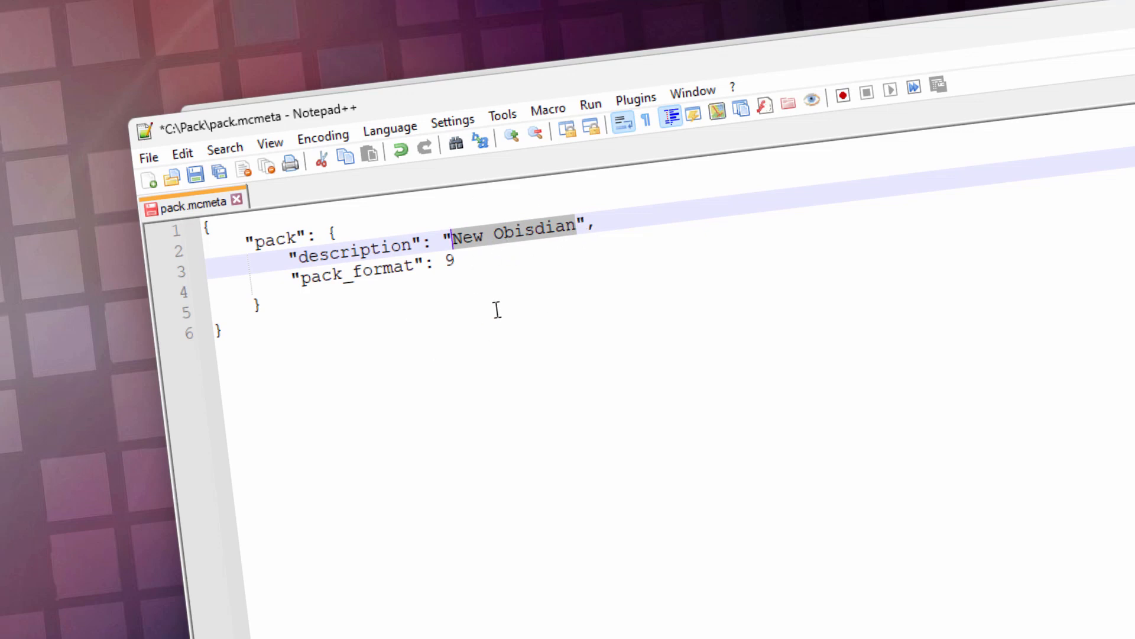
{"action": "left_click", "coordinate": [512, 324]}
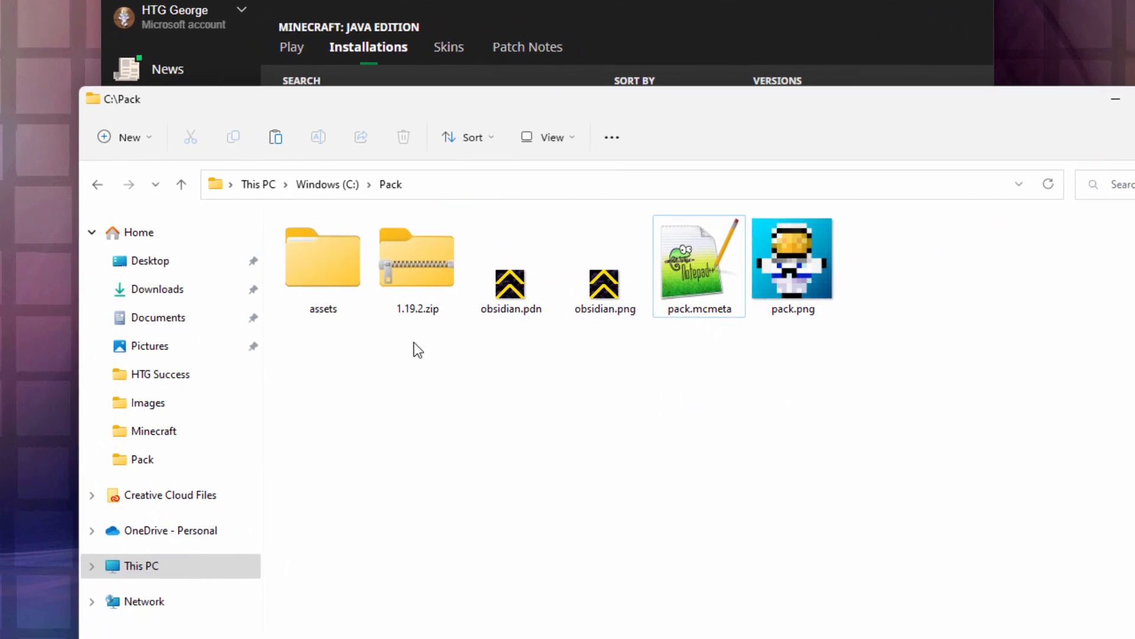
- In C:\Pack, compress the assets folder, pack.mcmeta and pack.png together into a ZIP file named New Obsidian.zip
{"action": "left_click", "coordinate": [325, 273]}
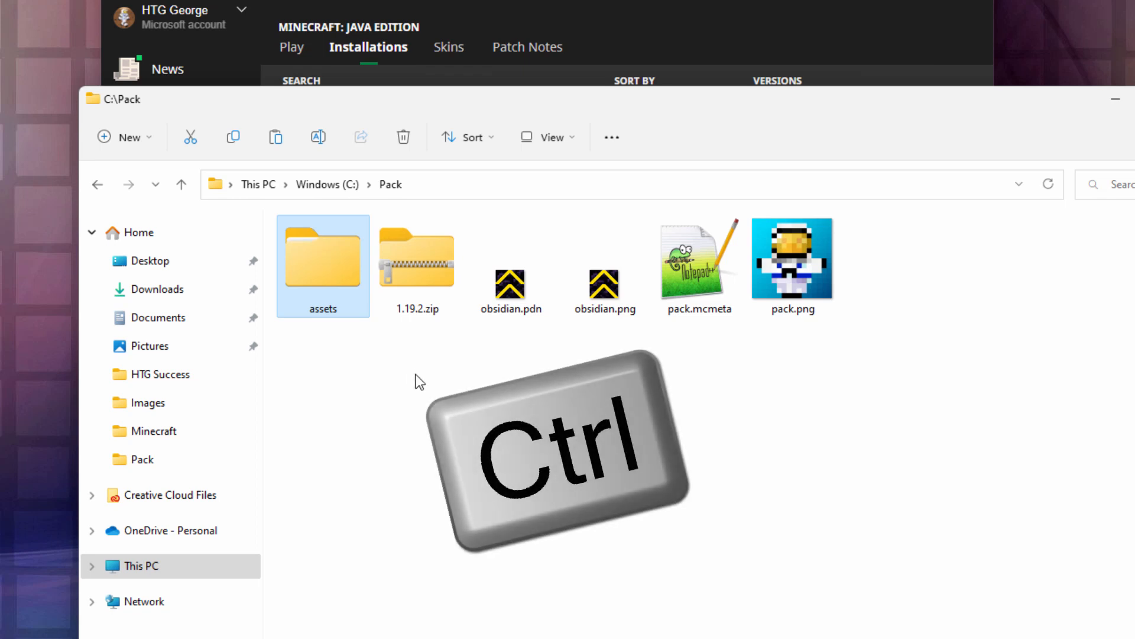
{"action": "left_click", "coordinate": [698, 283], "text": "ctrl"}
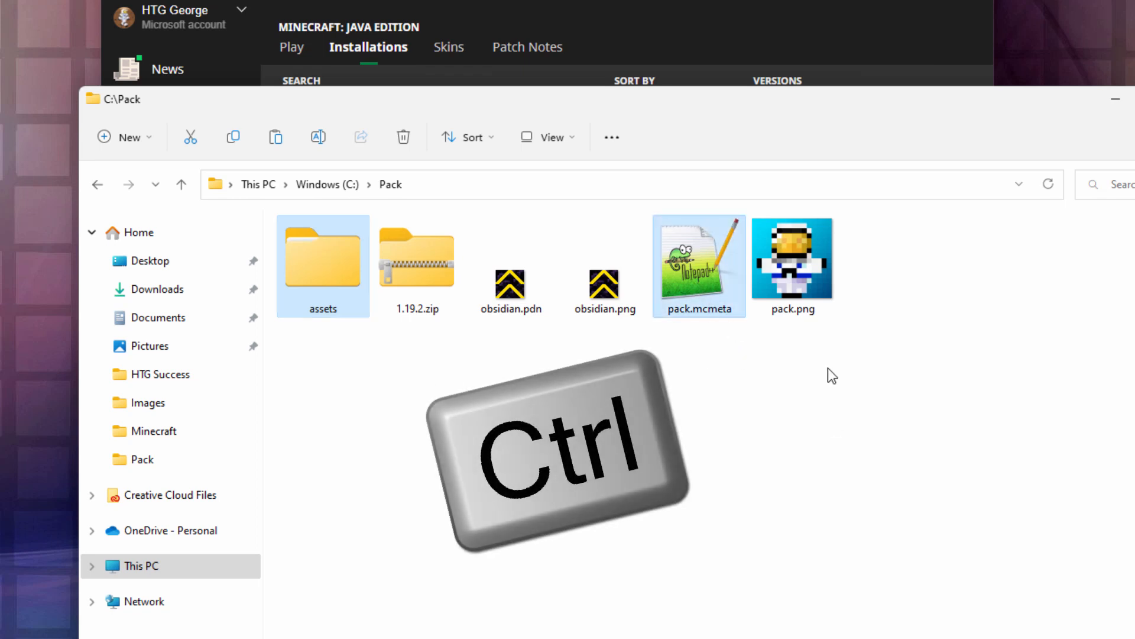
{"action": "left_click", "coordinate": [804, 271], "text": "ctrl"}
{"action": "right_click", "coordinate": [801, 271]}
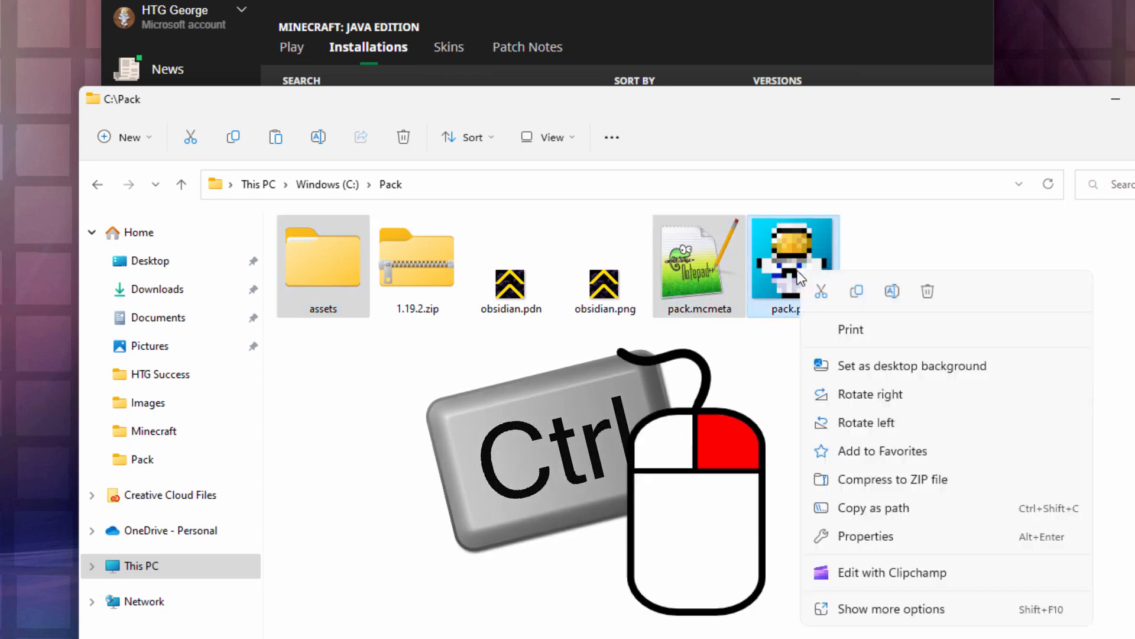
{"action": "left_click", "coordinate": [886, 480]}
{"action": "type", "text": "New Obsidi"}
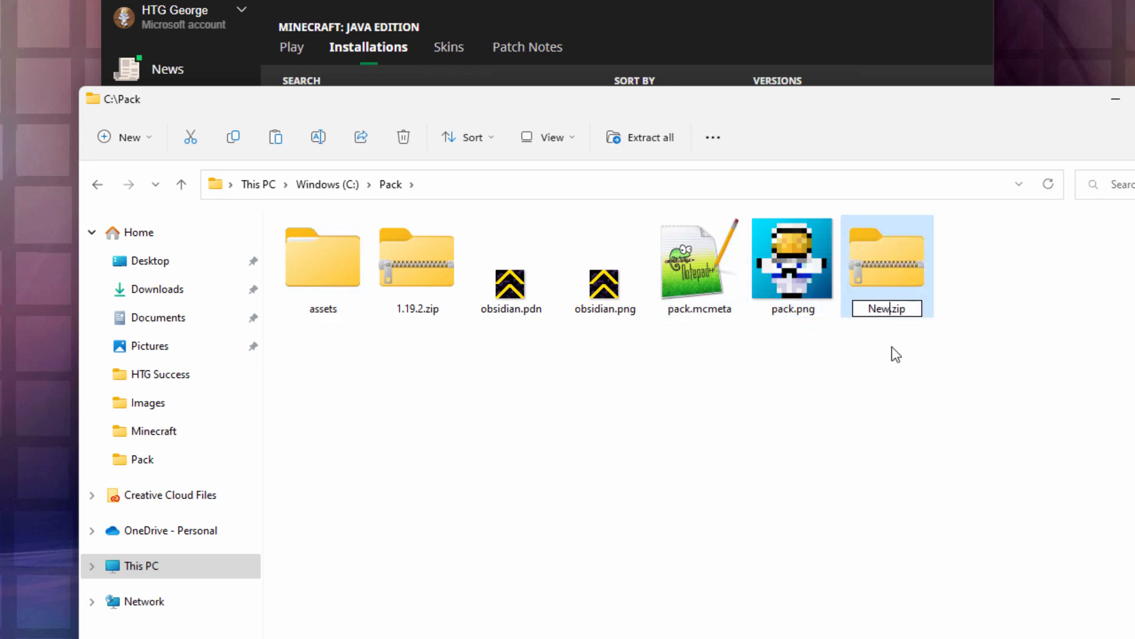
{"action": "type", "text": "an"}
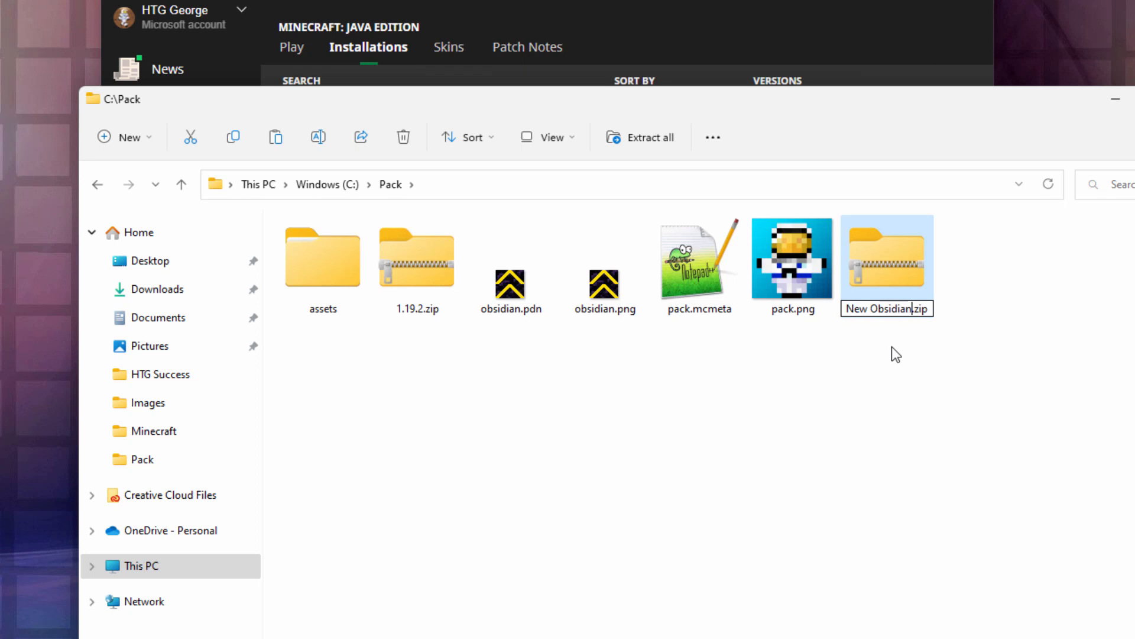
{"action": "key", "text": "Return"}
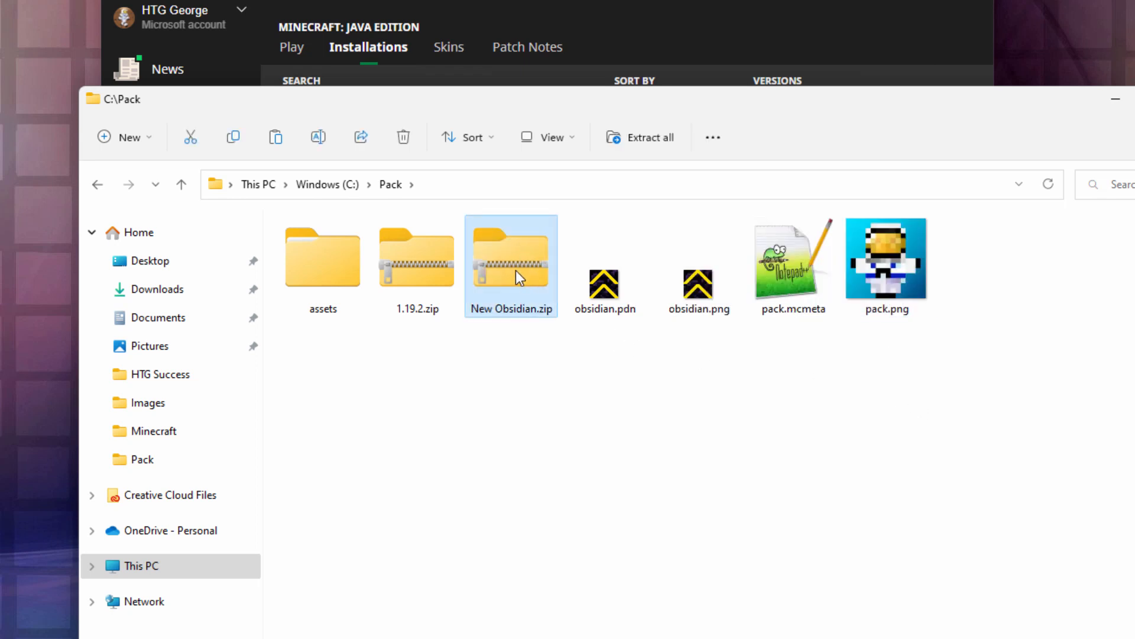
{"action": "left_click", "coordinate": [552, 296]}
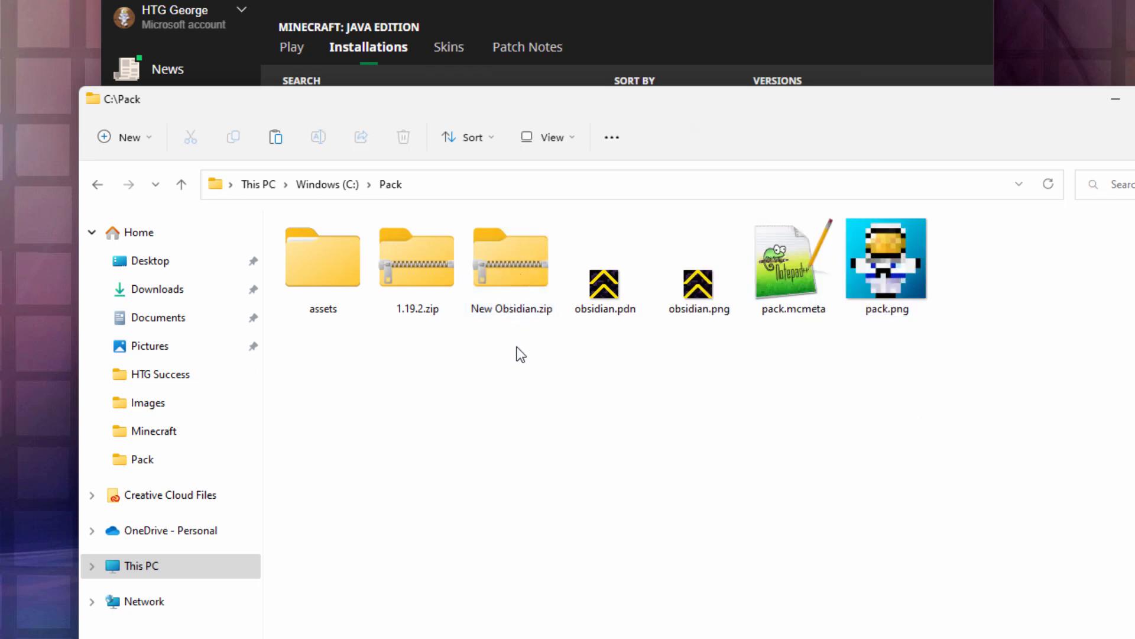
- Switch to Minecraft Launcher and open the resourcepacks folder inside the Latest release installation's game folder
{"action": "left_click", "coordinate": [569, 1]}
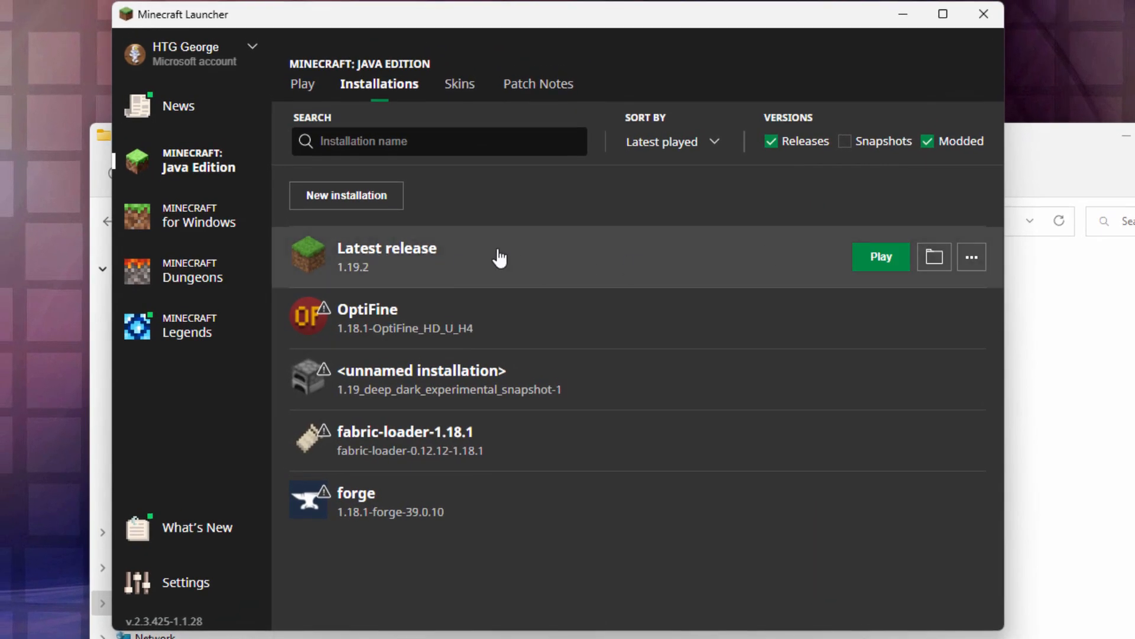
{"action": "left_click", "coordinate": [934, 257]}
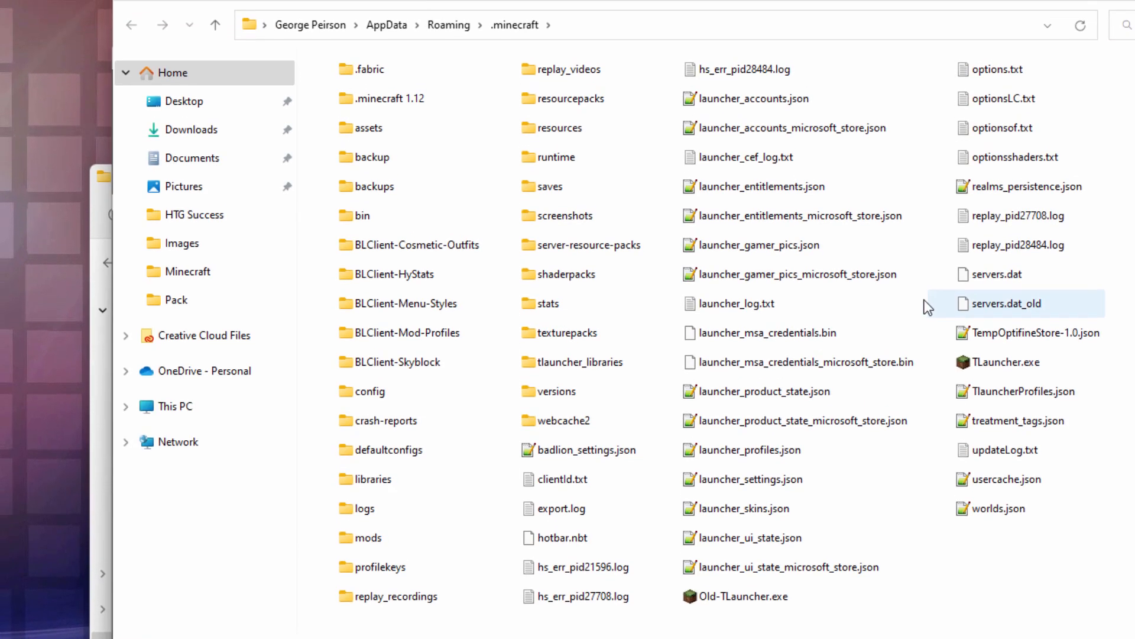
{"action": "left_click", "coordinate": [576, 103]}
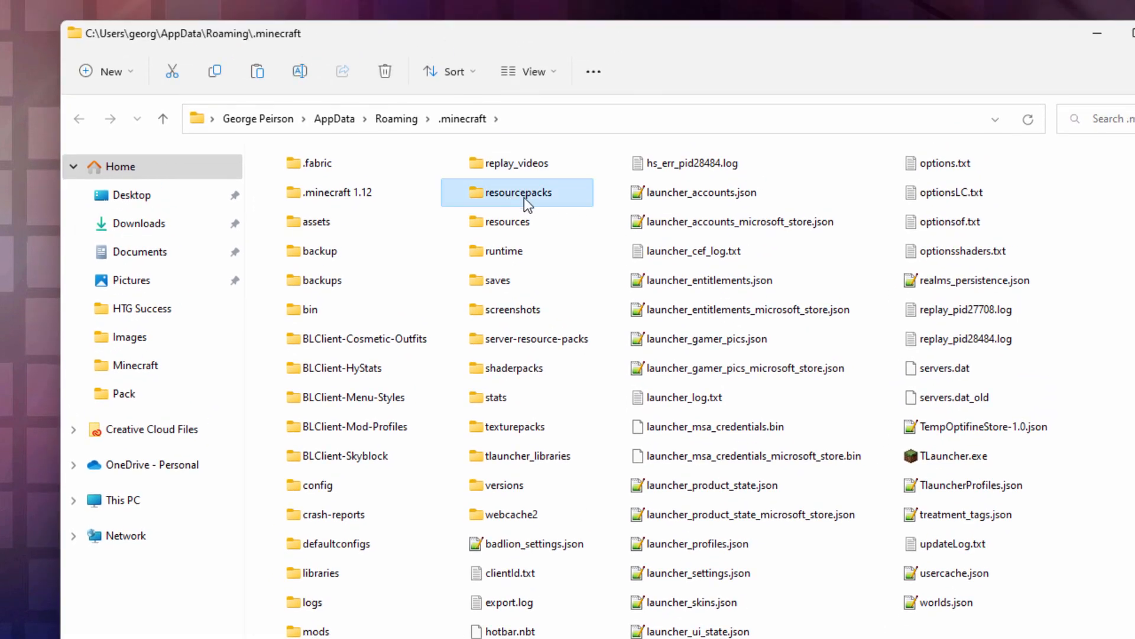
{"action": "double_click", "coordinate": [489, 195]}
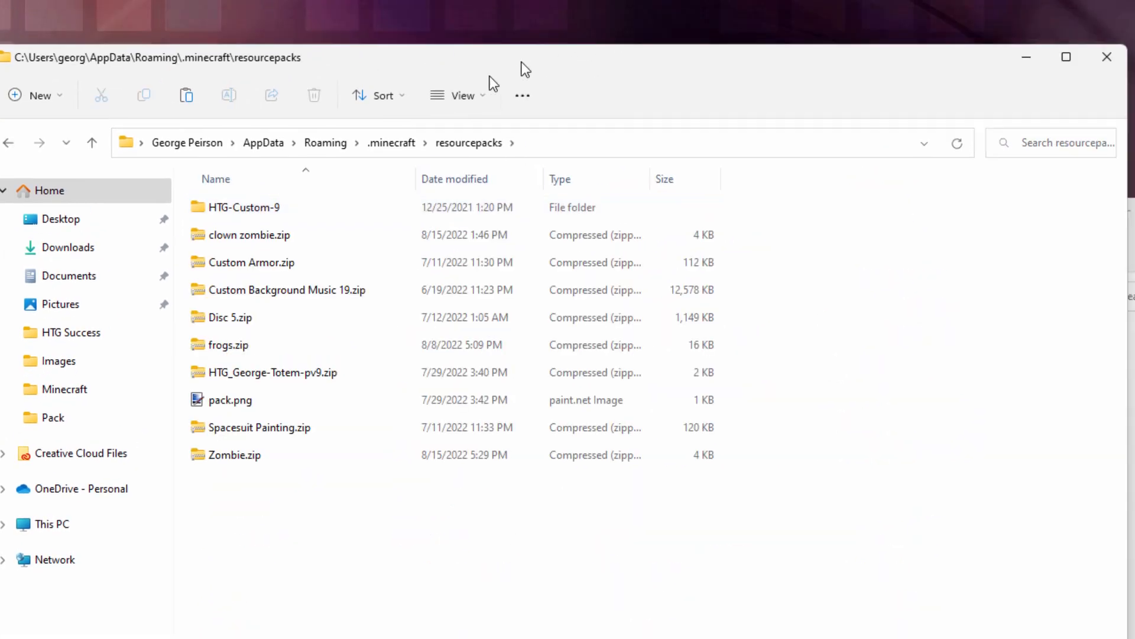
- Move New Obsidian.zip from C:\Pack into the .minecraft\resourcepacks folder and close the resourcepacks window
{"action": "left_click_drag", "start_coordinate": [601, 210], "coordinate": [812, 178]}
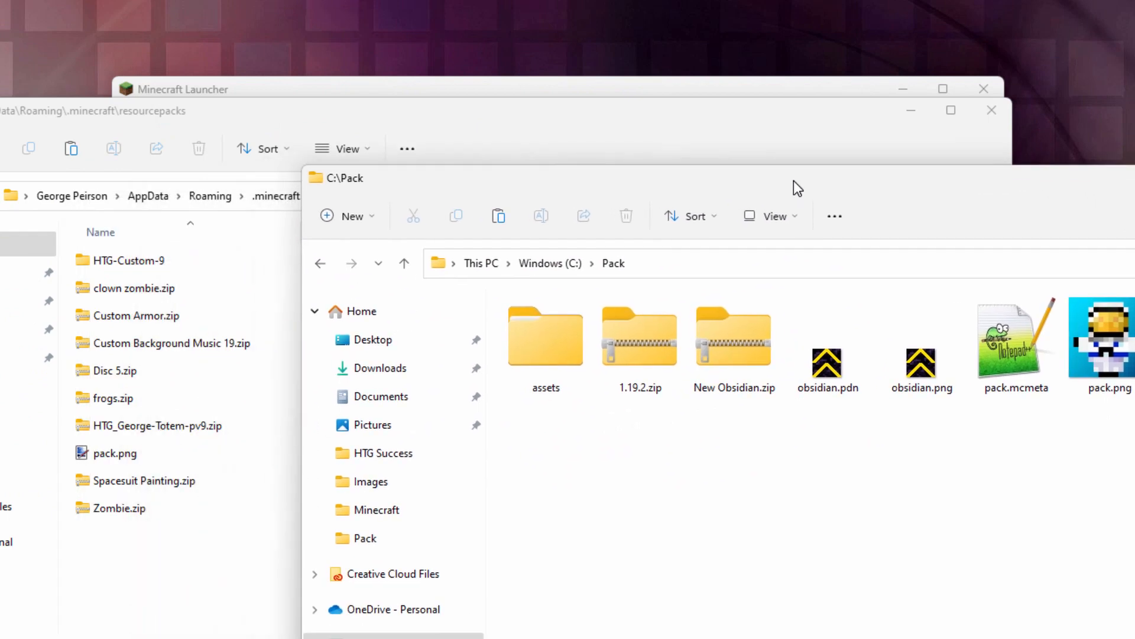
{"action": "left_click", "coordinate": [748, 336]}
{"action": "left_click_drag", "start_coordinate": [744, 350], "coordinate": [125, 598]}
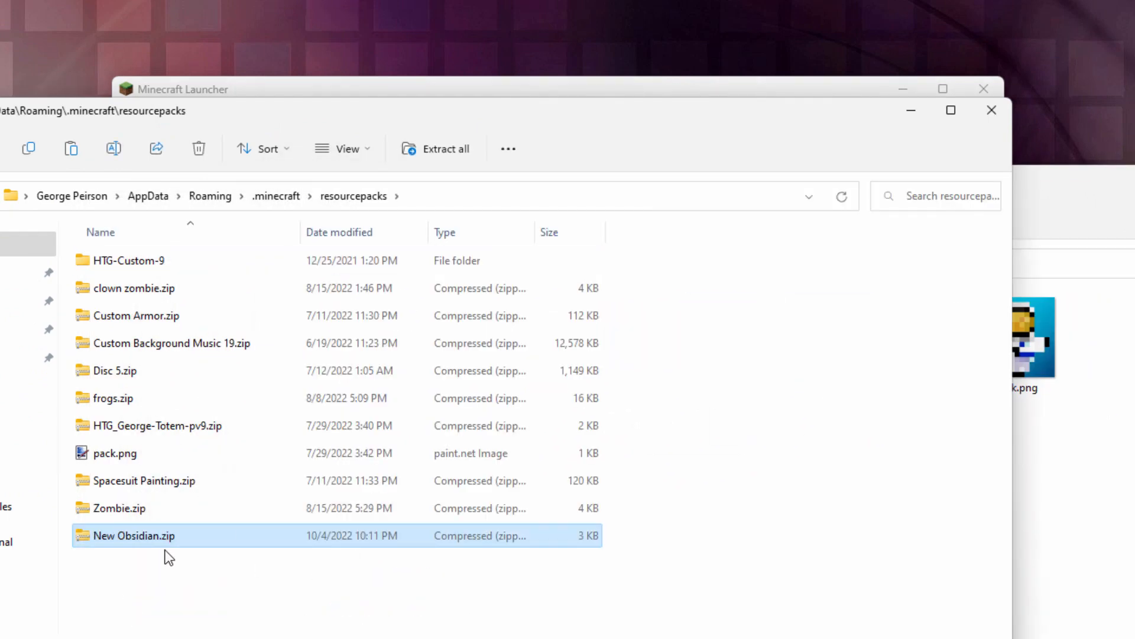
{"action": "left_click", "coordinate": [986, 112]}
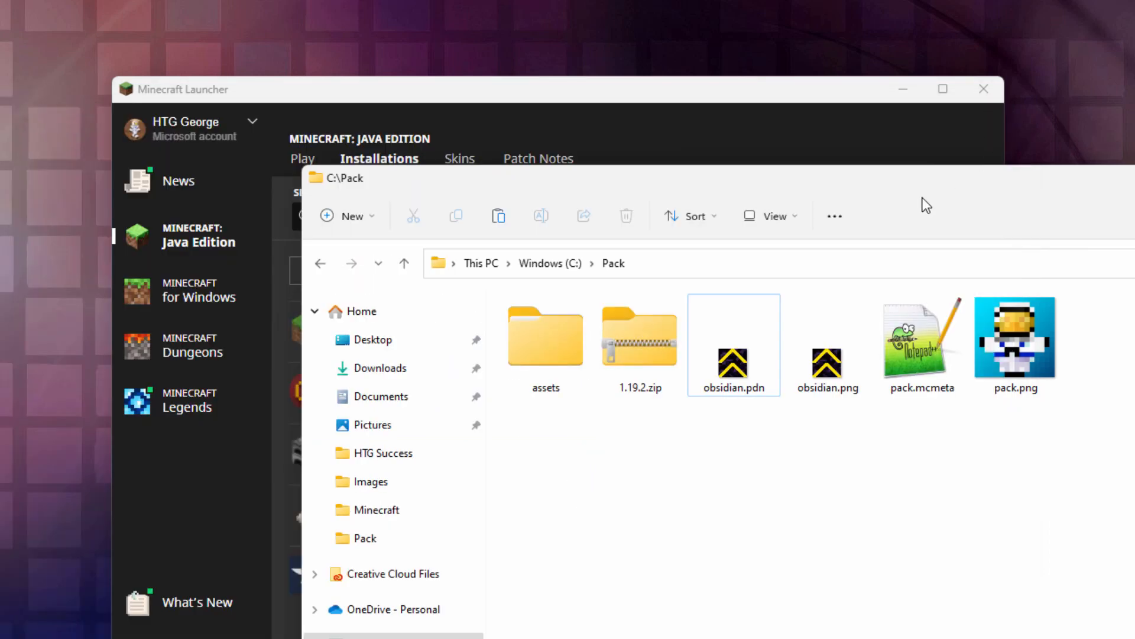
- Close the C:\Pack window and launch the Latest release 1.19.2 installation from Minecraft Launcher
{"action": "left_click_drag", "start_coordinate": [988, 182], "coordinate": [642, 165]}
{"action": "left_click", "coordinate": [1078, 168]}
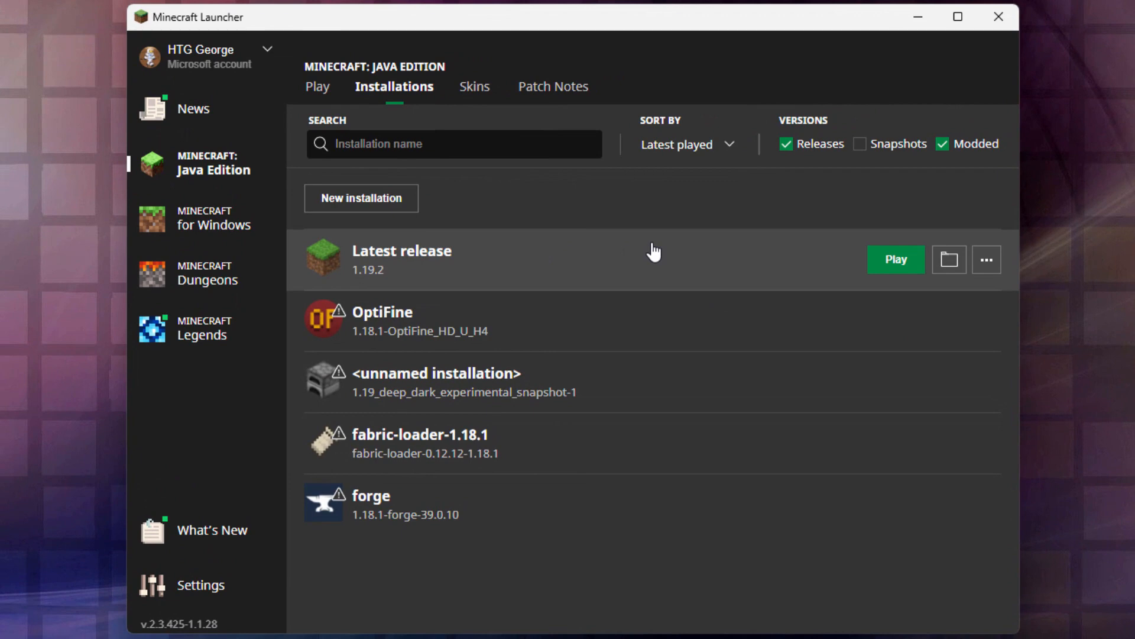
{"action": "left_click", "coordinate": [897, 260]}
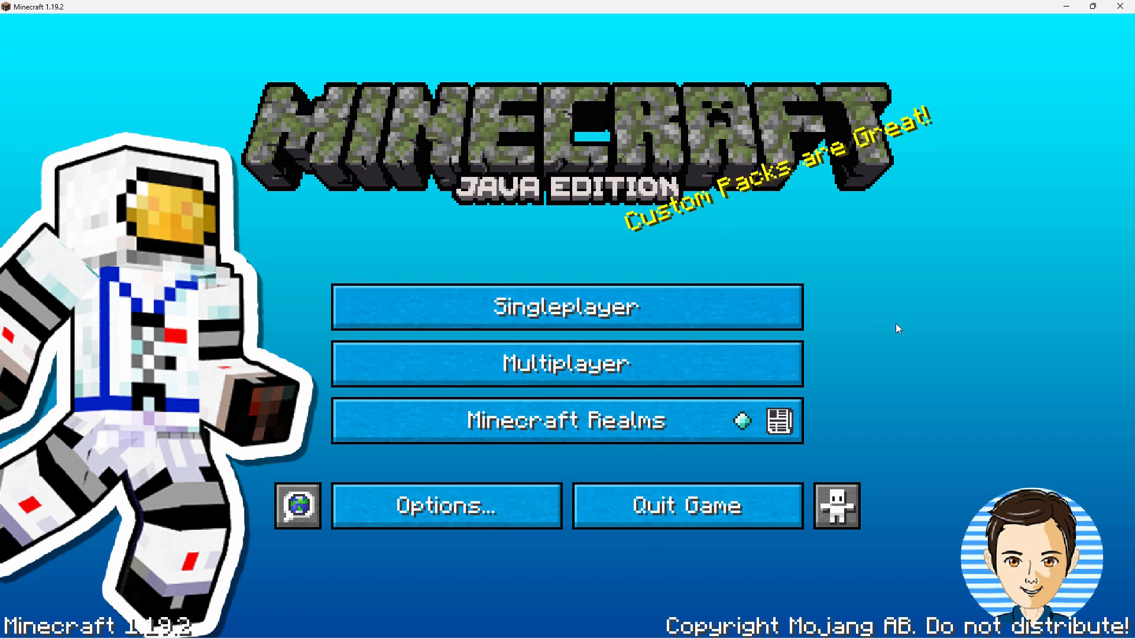
- Add New Obsidian.zip to the game's selected resource packs, apply the change and return to the title screen
{"action": "left_click", "coordinate": [493, 497]}
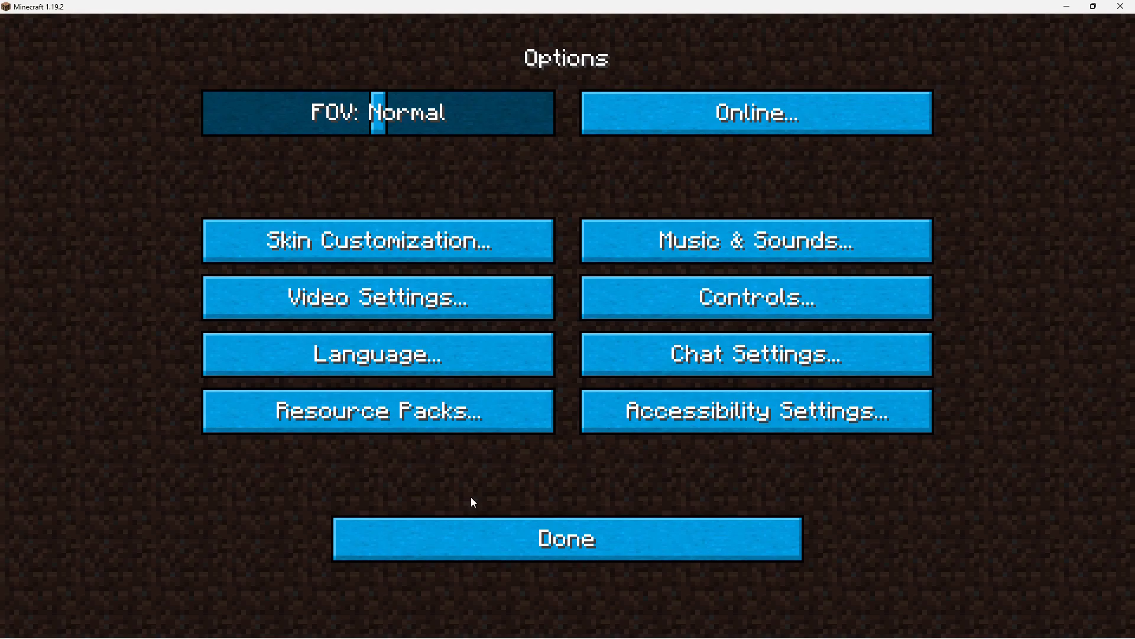
{"action": "left_click", "coordinate": [403, 411]}
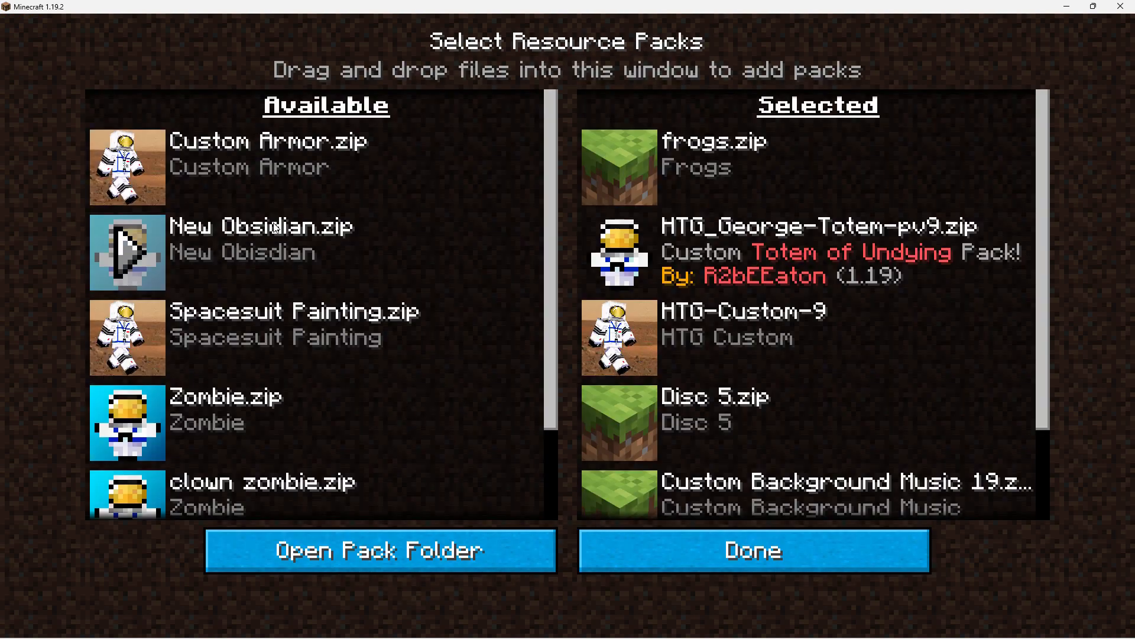
{"action": "left_click", "coordinate": [125, 248]}
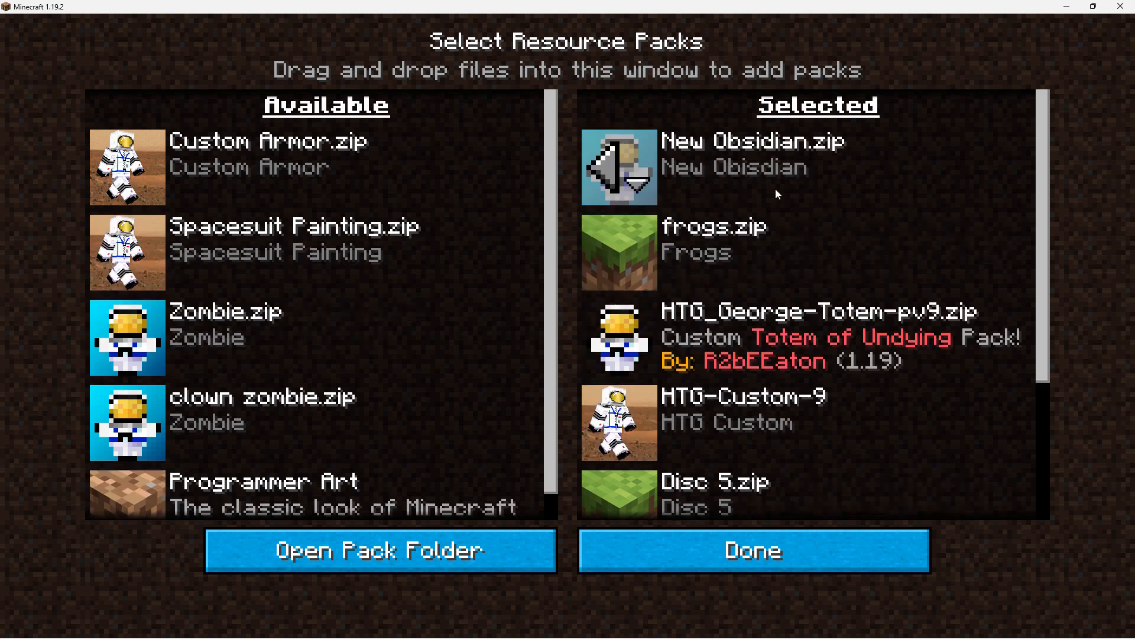
{"action": "left_click", "coordinate": [772, 542]}
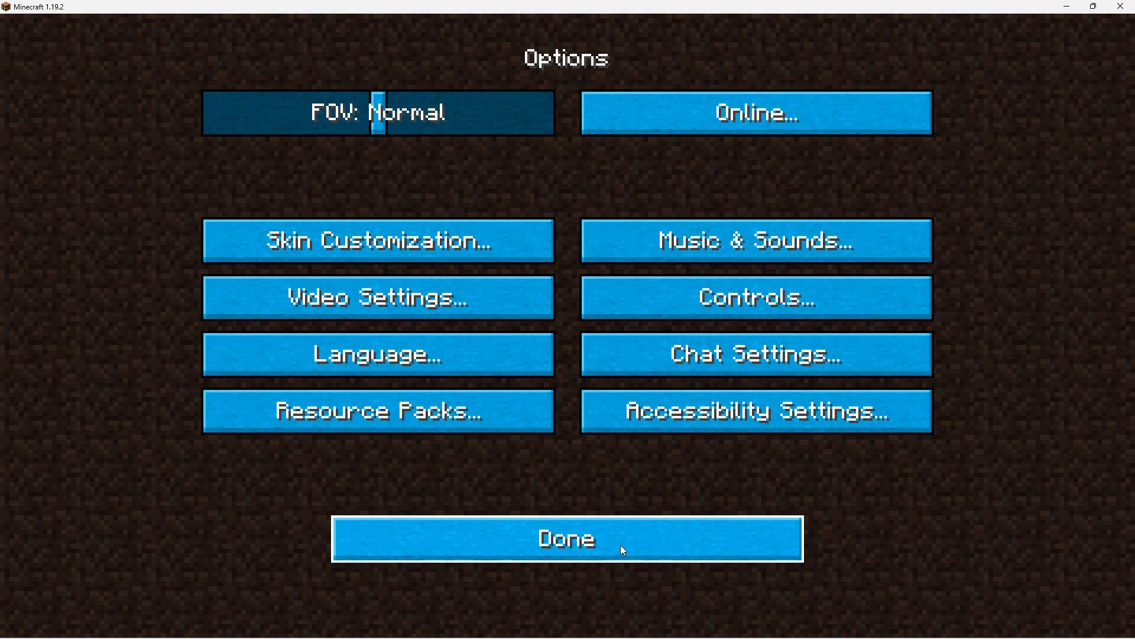
{"action": "left_click", "coordinate": [620, 545]}
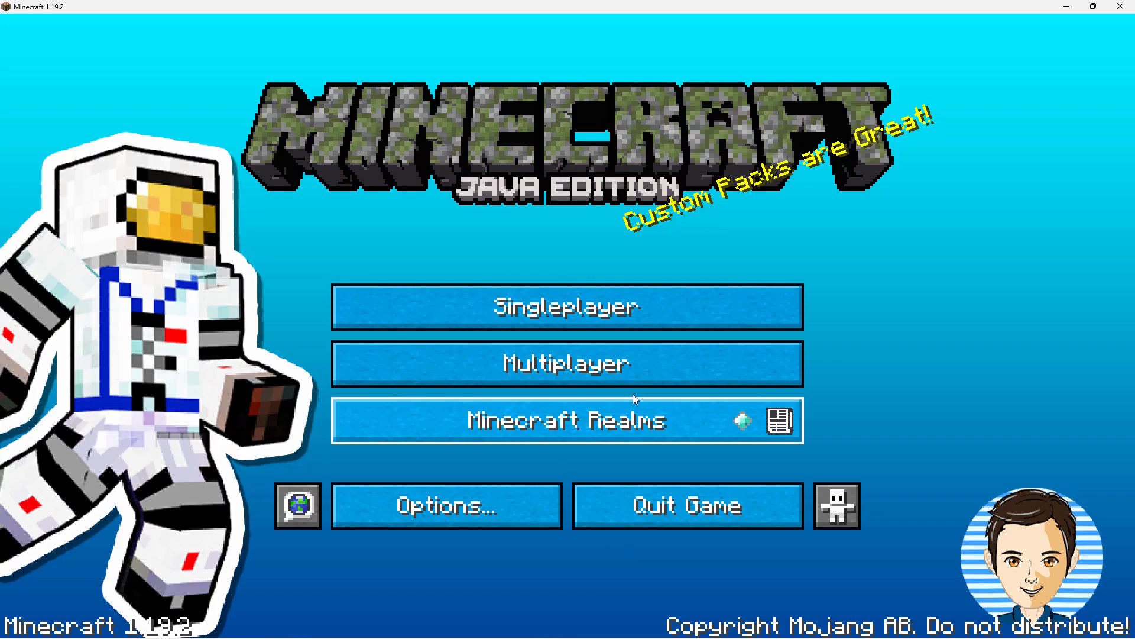
- Load the saved singleplayer world at the head of the list and hold the obsidian block from the hotbar
{"action": "left_click", "coordinate": [557, 312]}
{"action": "left_click", "coordinate": [296, 170]}
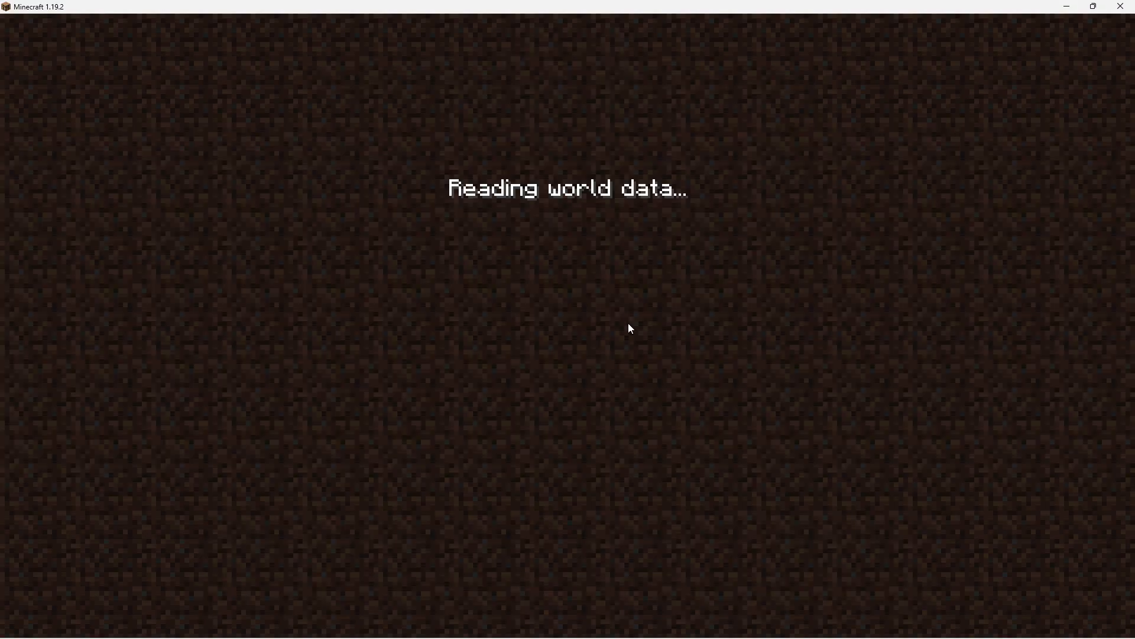
{"action": "scroll", "coordinate": [568, 319], "scroll_direction": "down", "scroll_amount": 1}
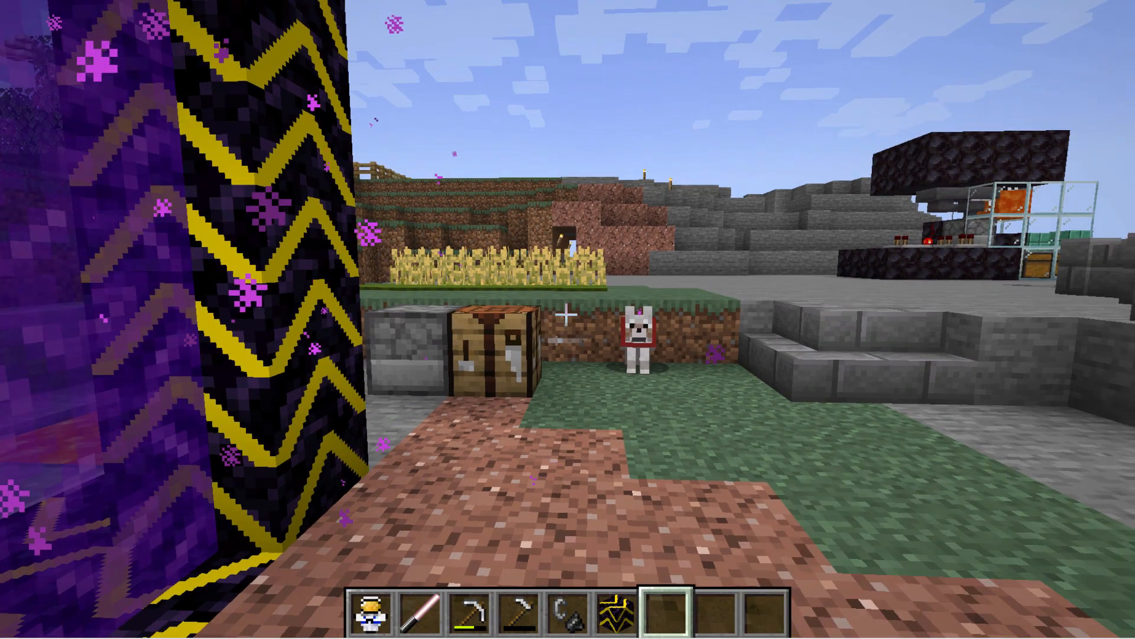
{"action": "scroll", "coordinate": [568, 319], "scroll_direction": "up", "scroll_amount": 1}
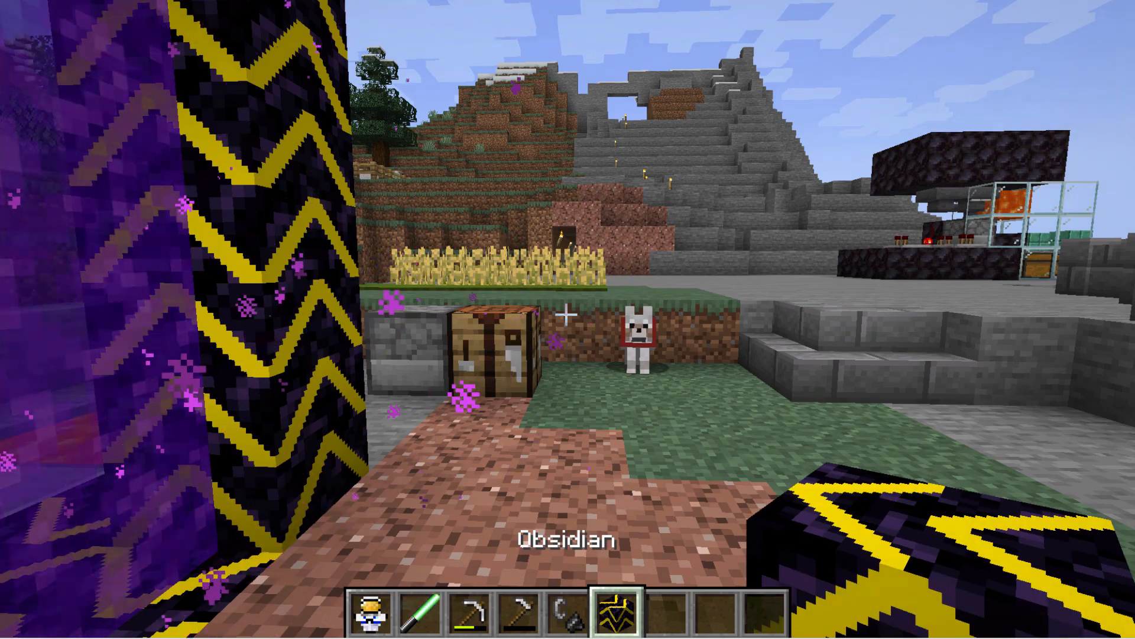
- Examine the custom obsidian texture on the Nether portal frame up close, and back away to view the whole portal
{"action": "scroll", "coordinate": [568, 319], "scroll_direction": "down", "scroll_amount": 1}
{"action": "scroll", "coordinate": [568, 319], "scroll_direction": "up", "scroll_amount": 1}
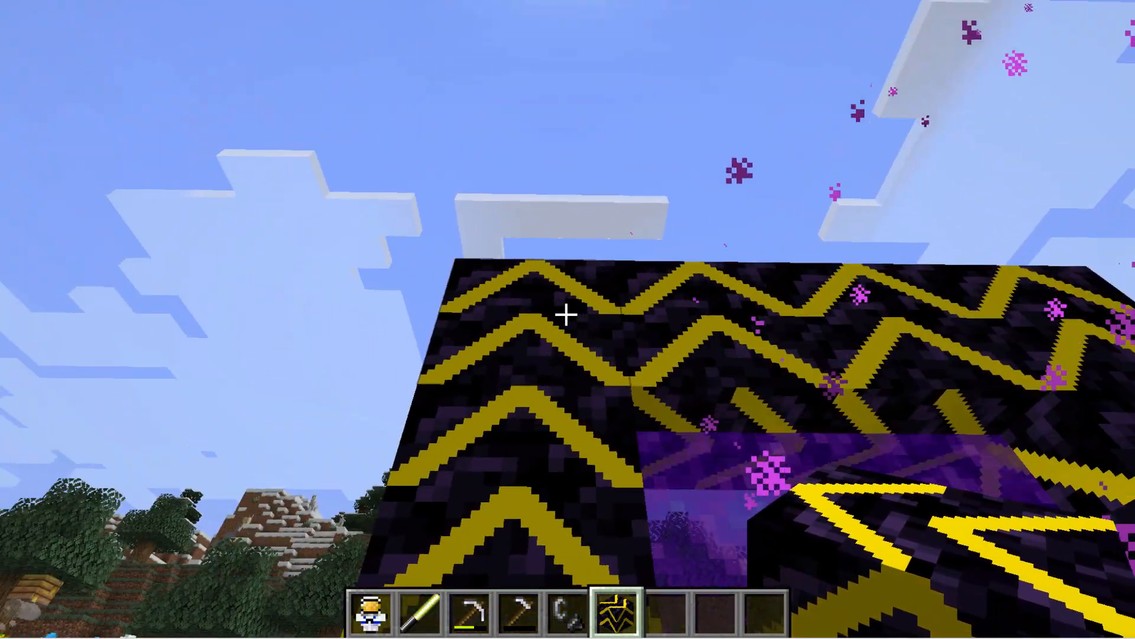
{"action": "key", "text": "s"}
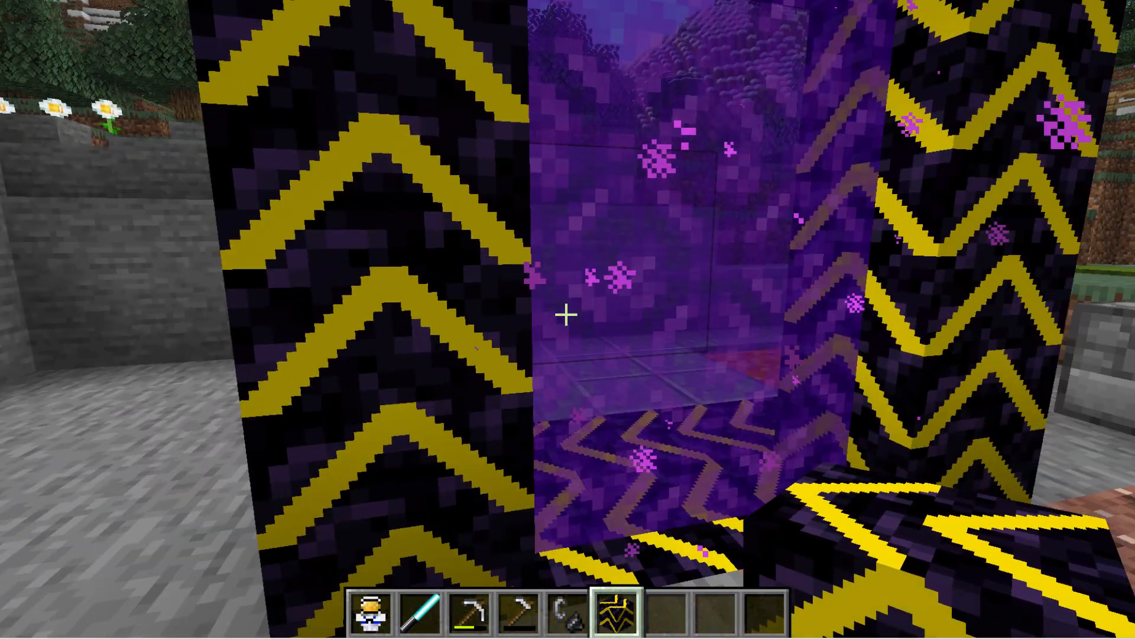
{"action": "key", "text": "s"}
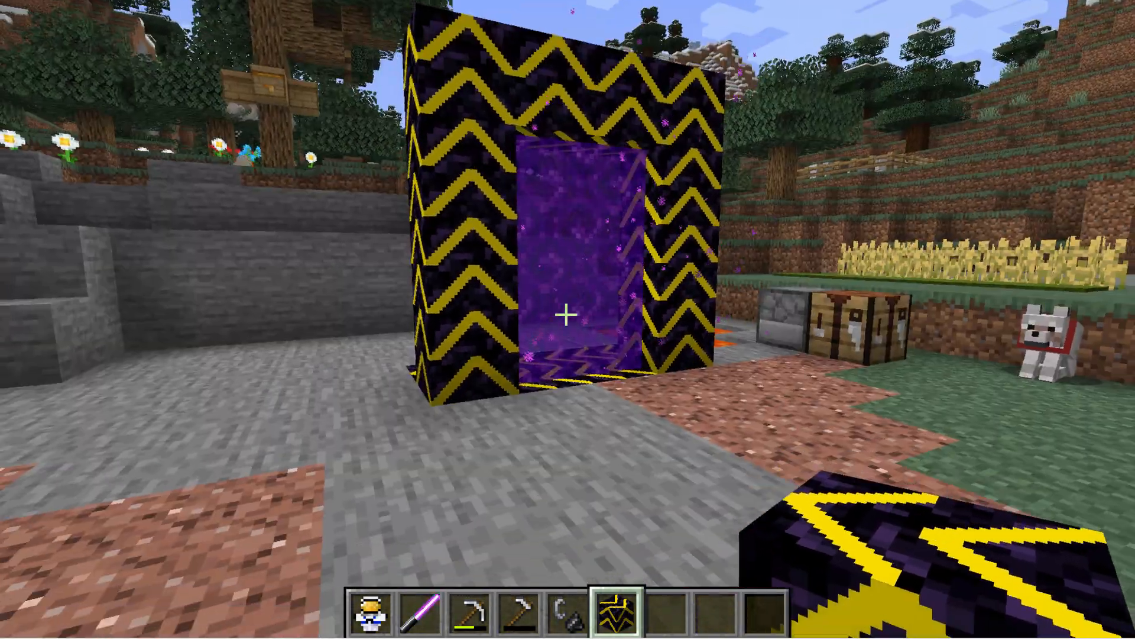